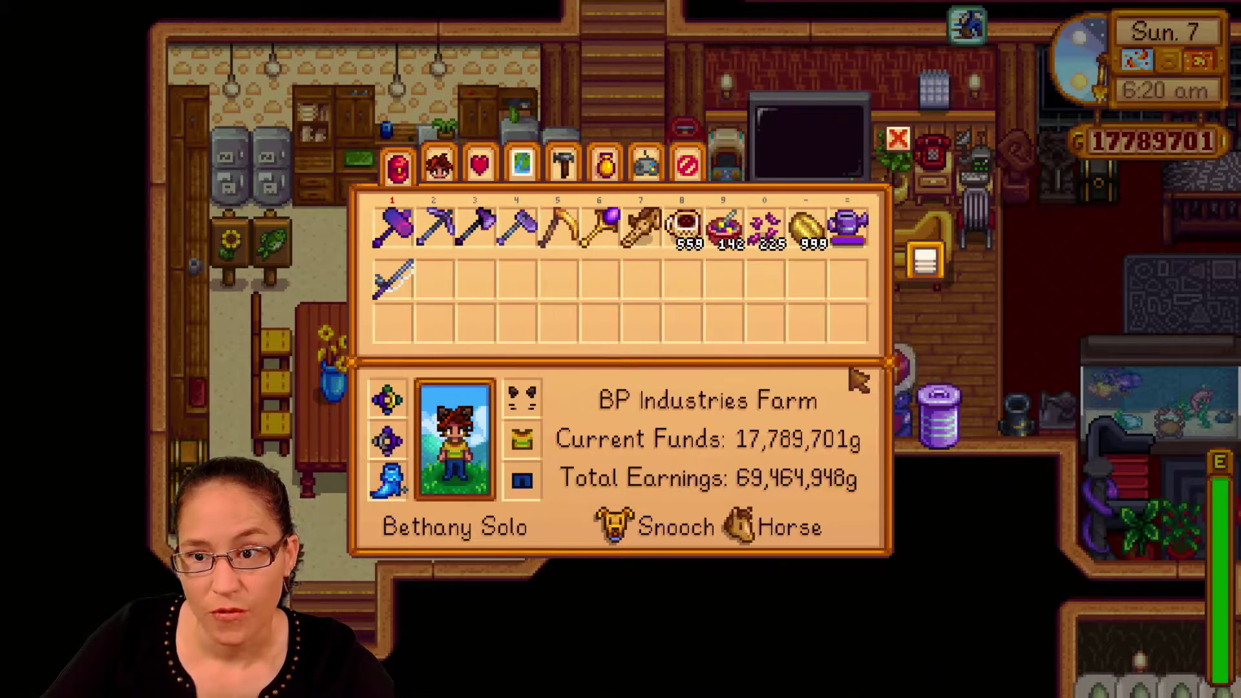
Step: Take a full-map screenshot of the farm at 25% zoom level from outside the farmhouse
left_click(898, 139)
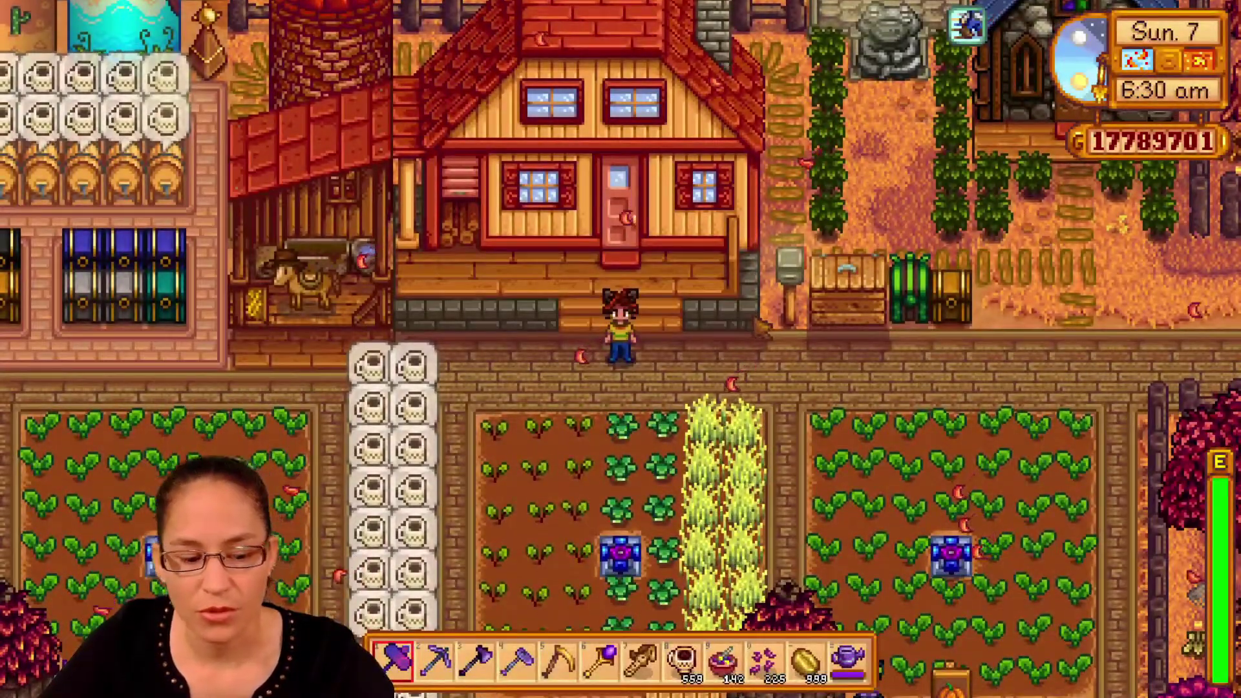
key("e")
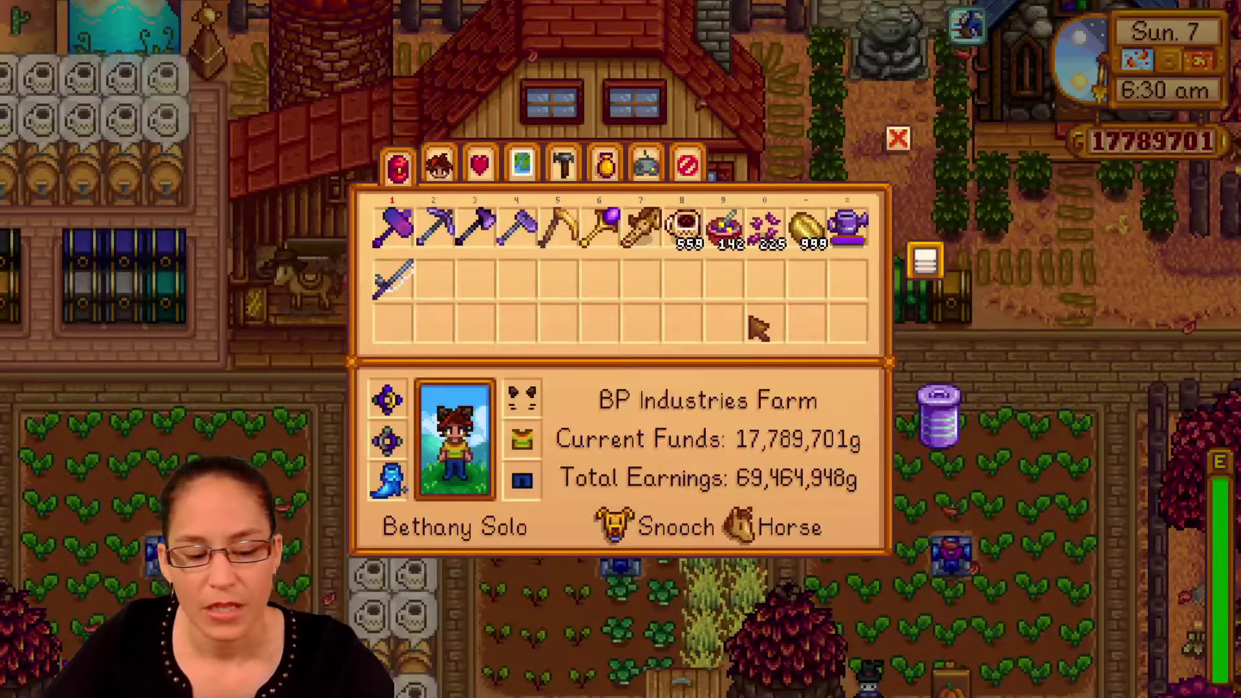
left_click(646, 167)
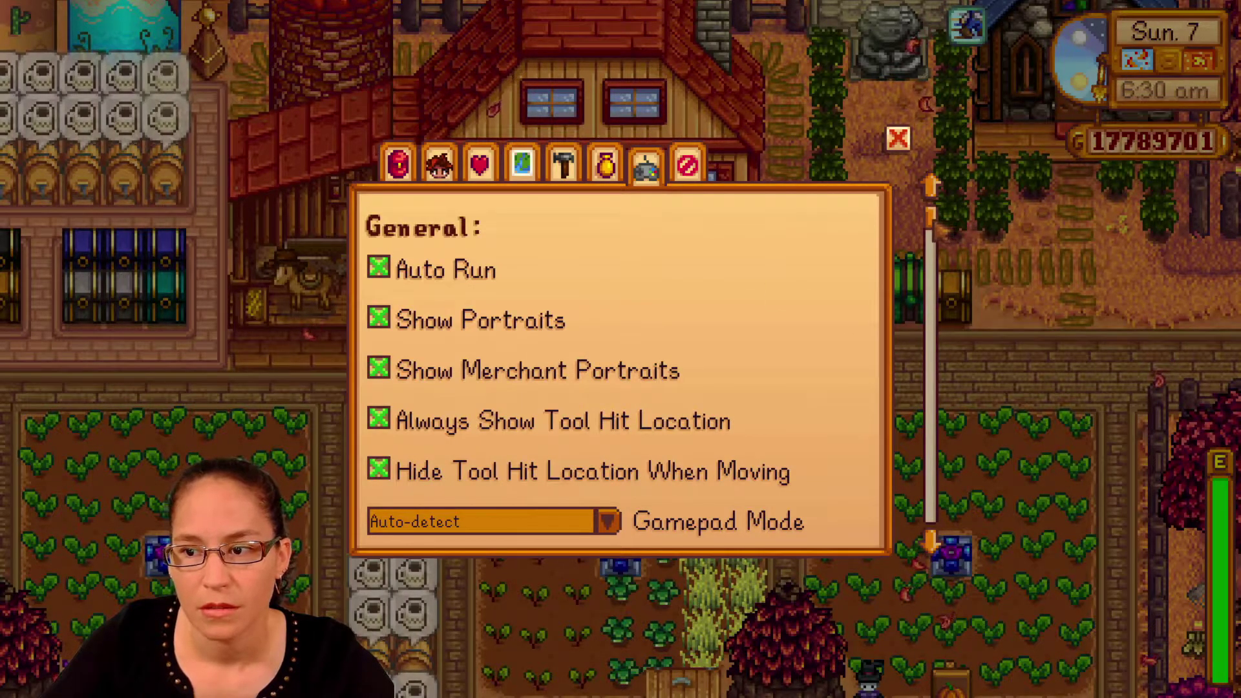
scroll(423, 475, "down", 15)
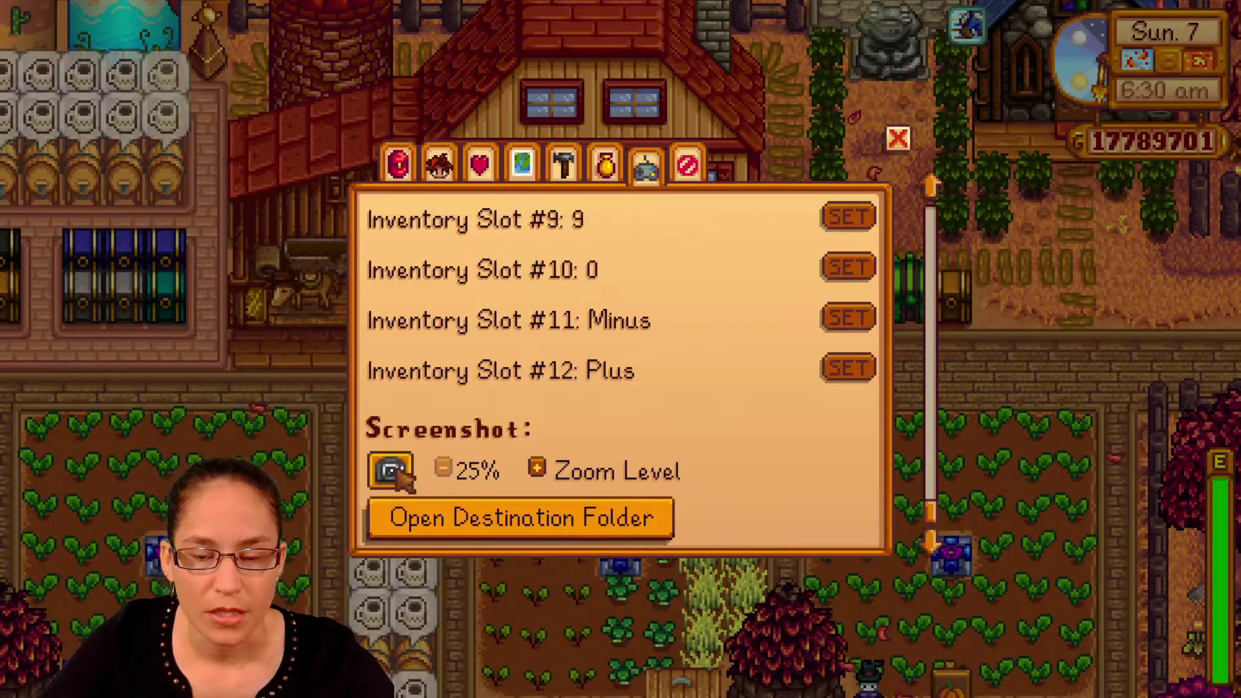
left_click(391, 472)
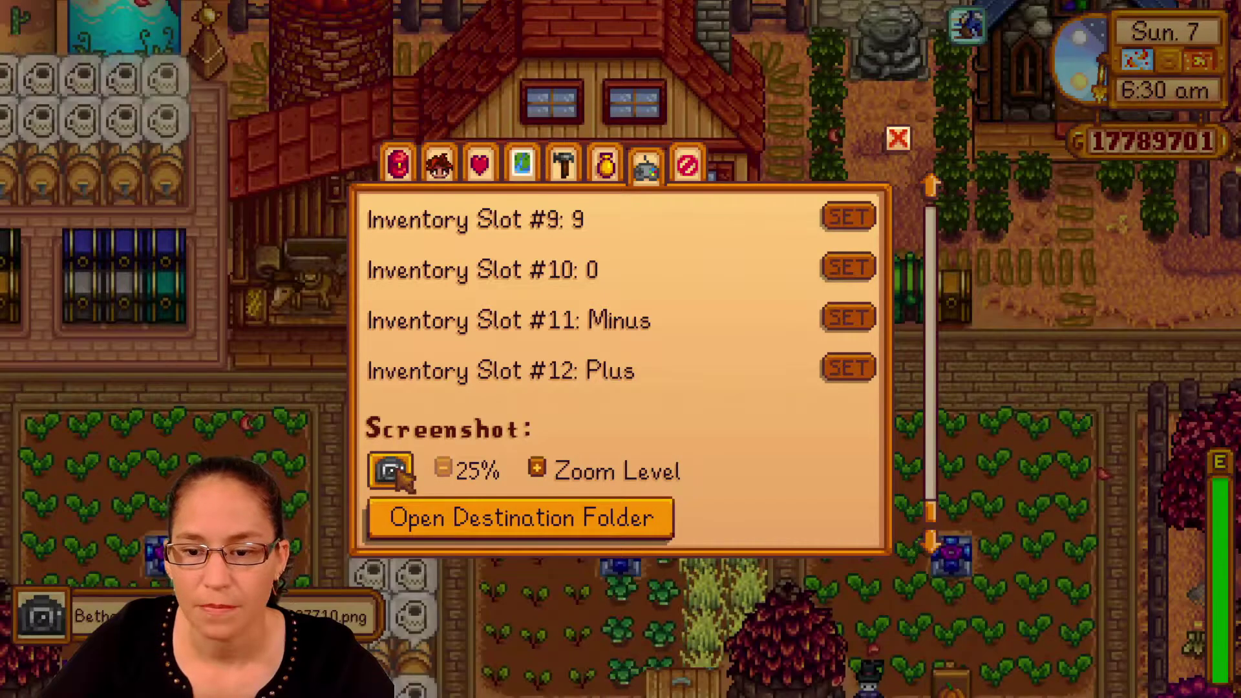
Step: Open the game's screenshot destination folder and exit the game to the desktop
left_click(477, 520)
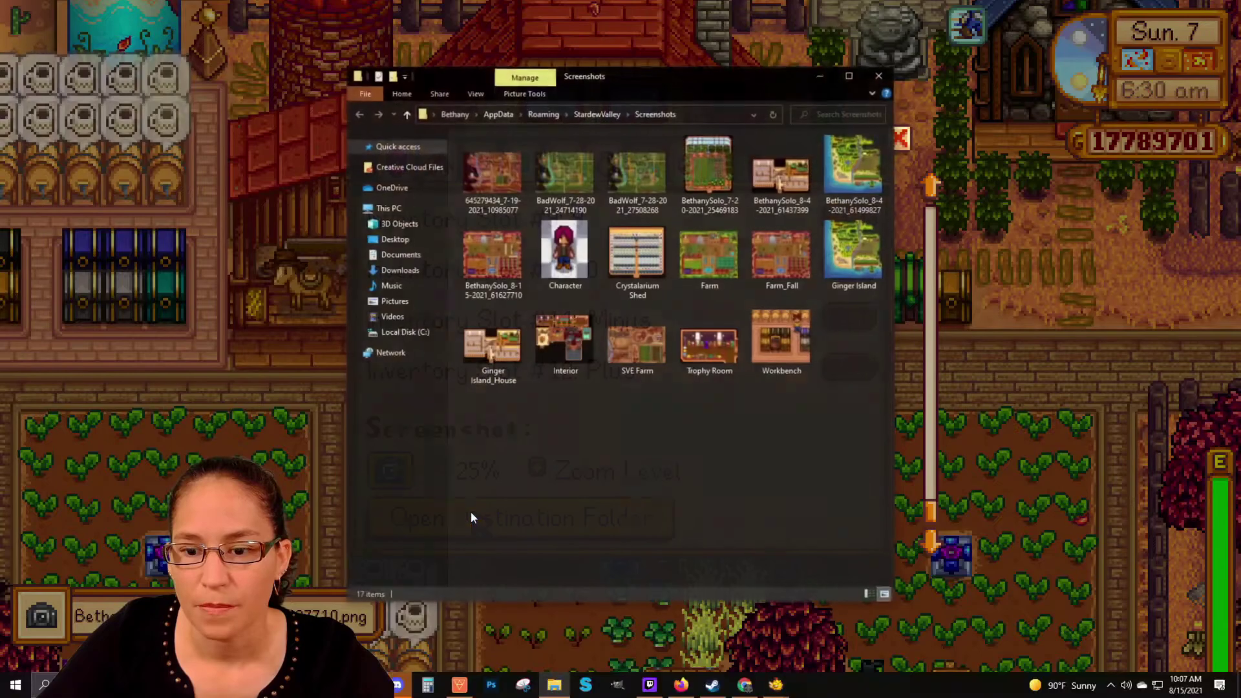
key("alt+Tab")
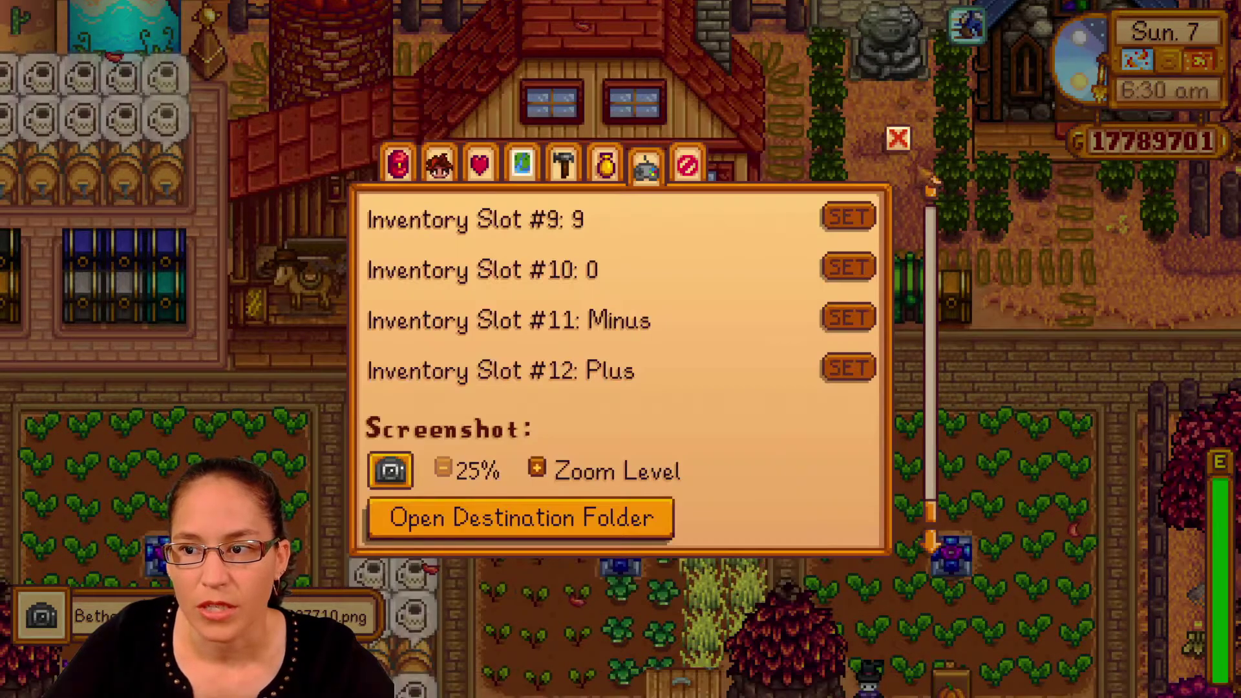
left_click(685, 169)
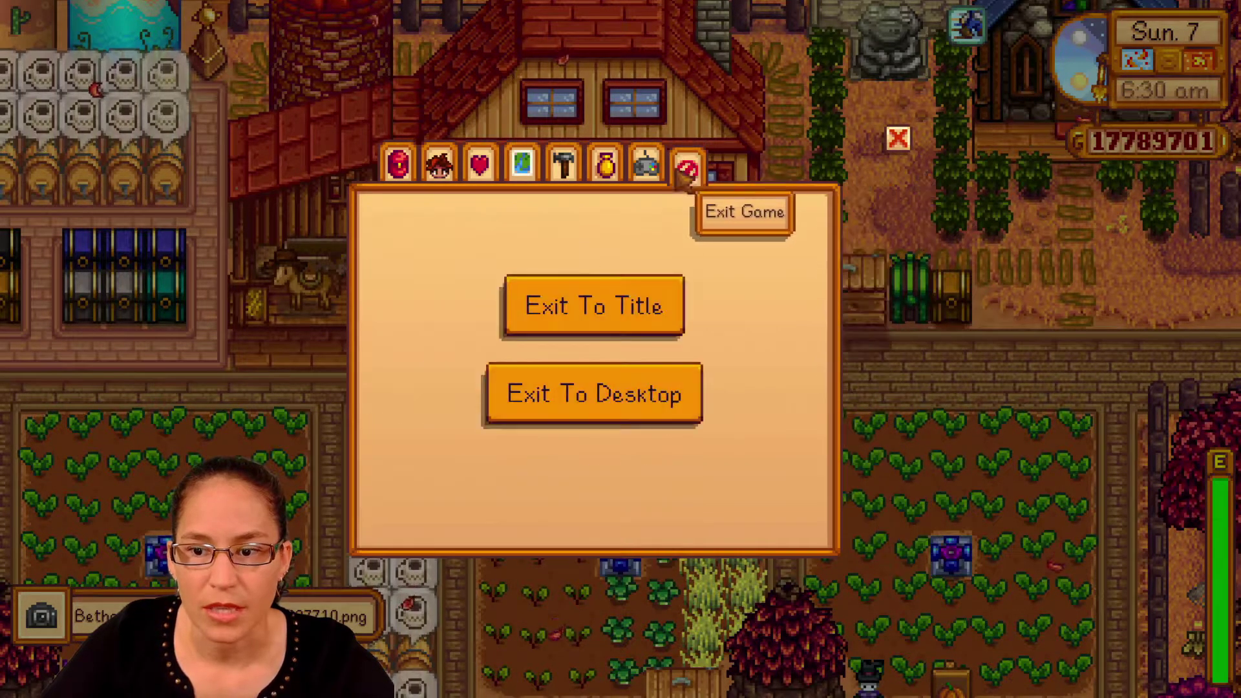
left_click(582, 413)
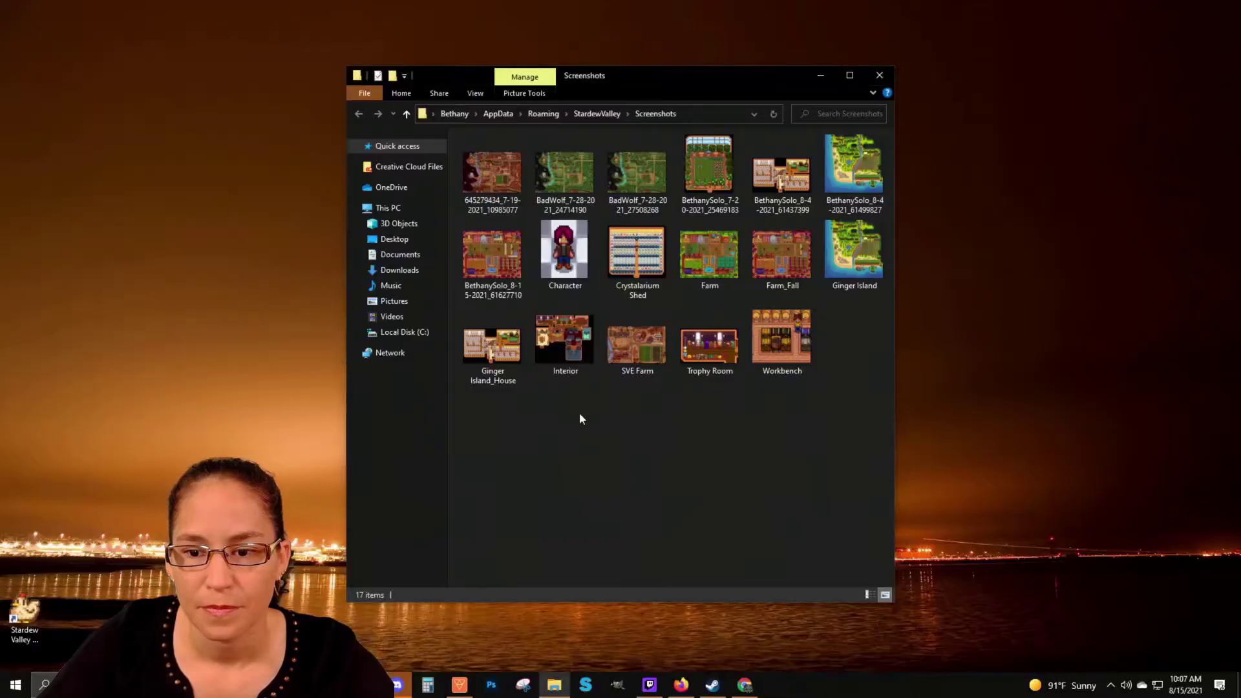
Step: Copy the new farm screenshot dated 8-15-2021 from the Screenshots folder to the desktop
left_click(490, 278)
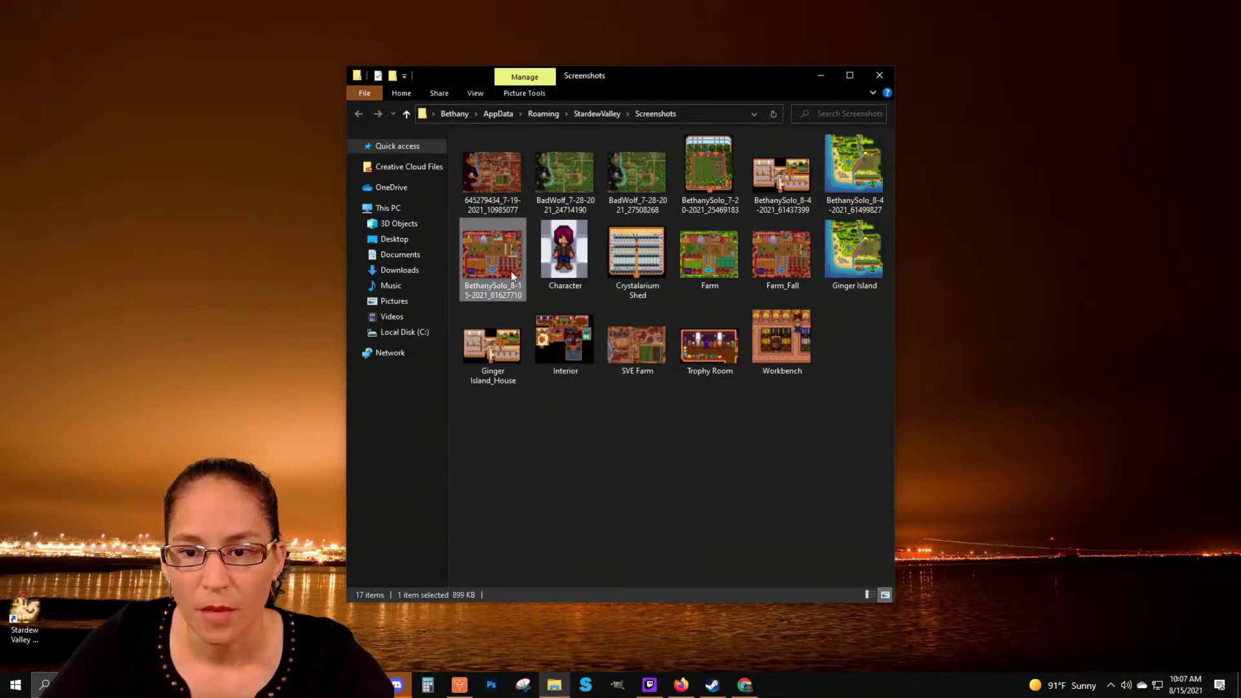
right_click(500, 265)
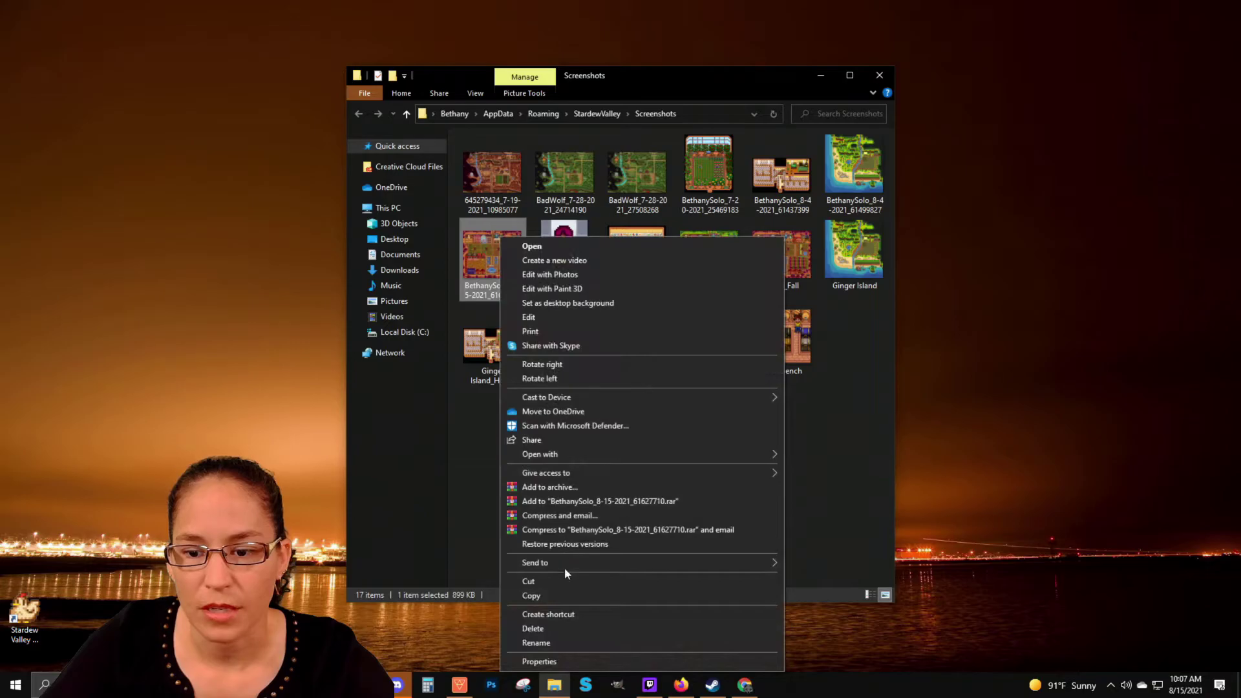
left_click(560, 596)
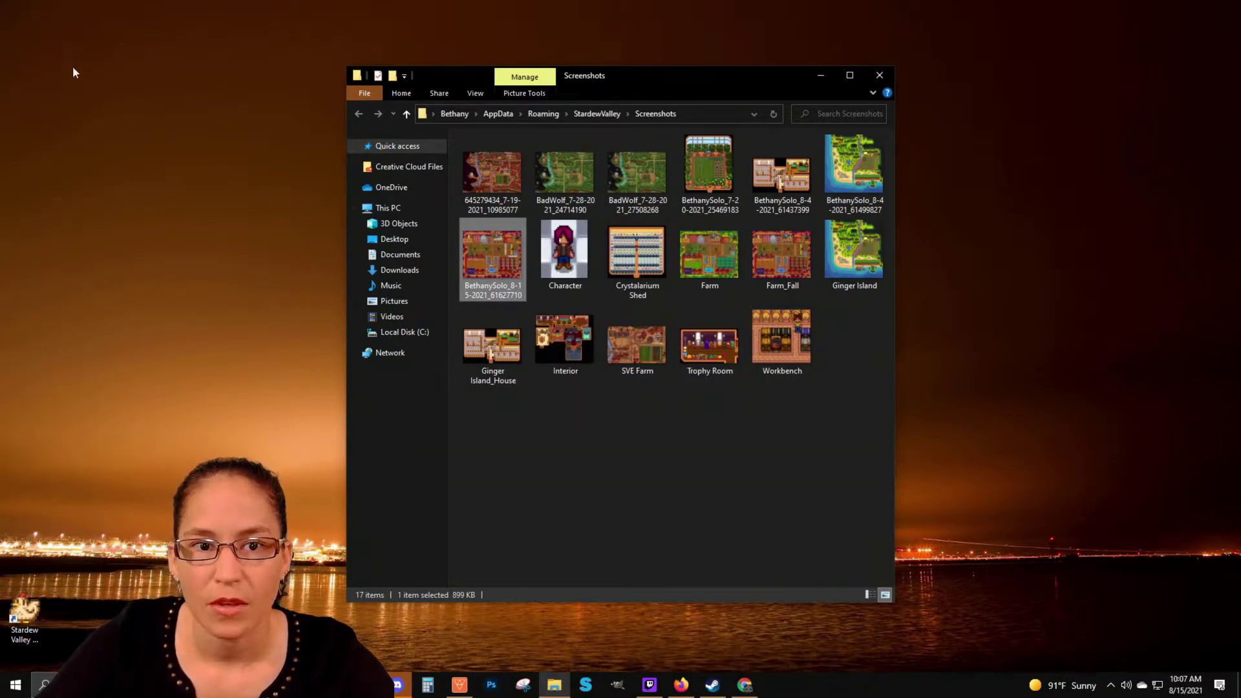
right_click(61, 38)
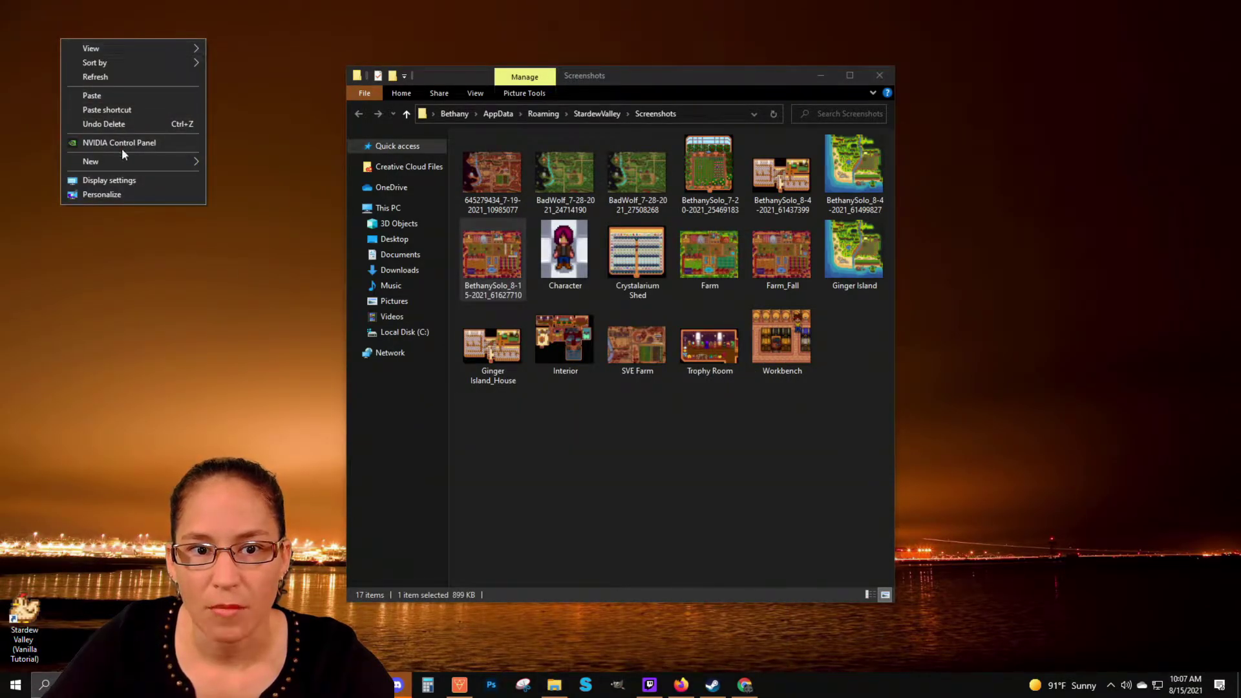
left_click(121, 95)
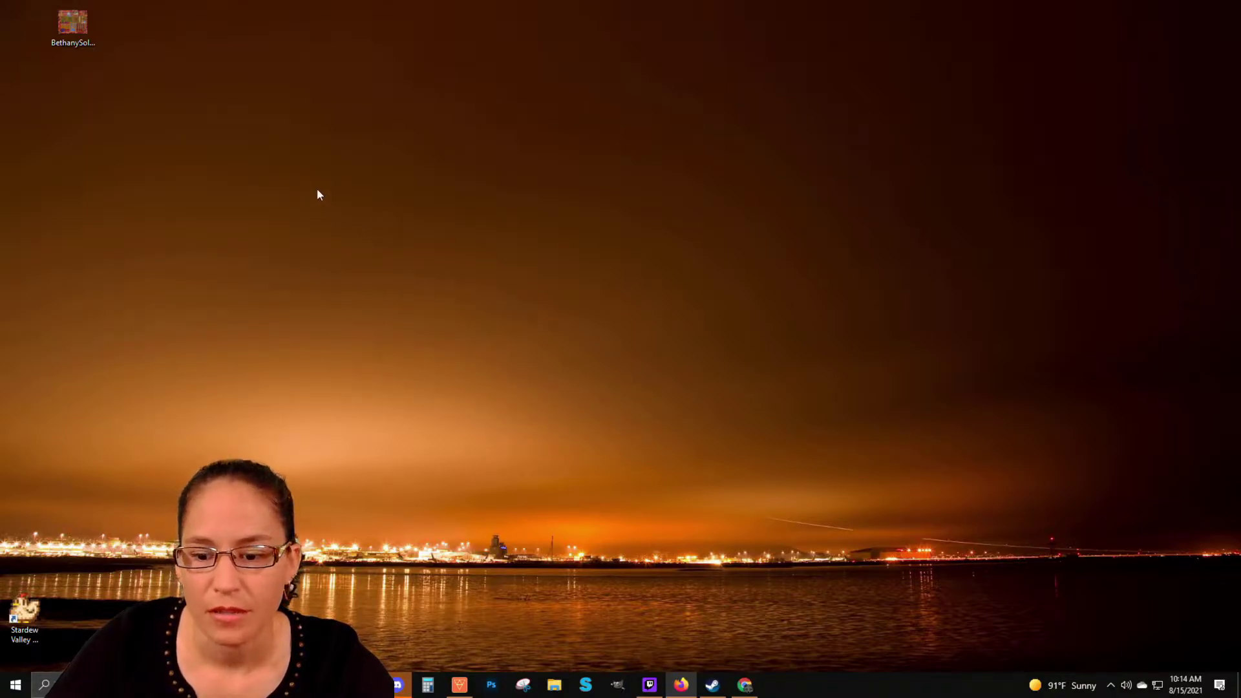
Step: In File Explorer, open the StardewValley Saves folder under the user's AppData\Roaming directory on Local Disk (C:)
left_click(554, 684)
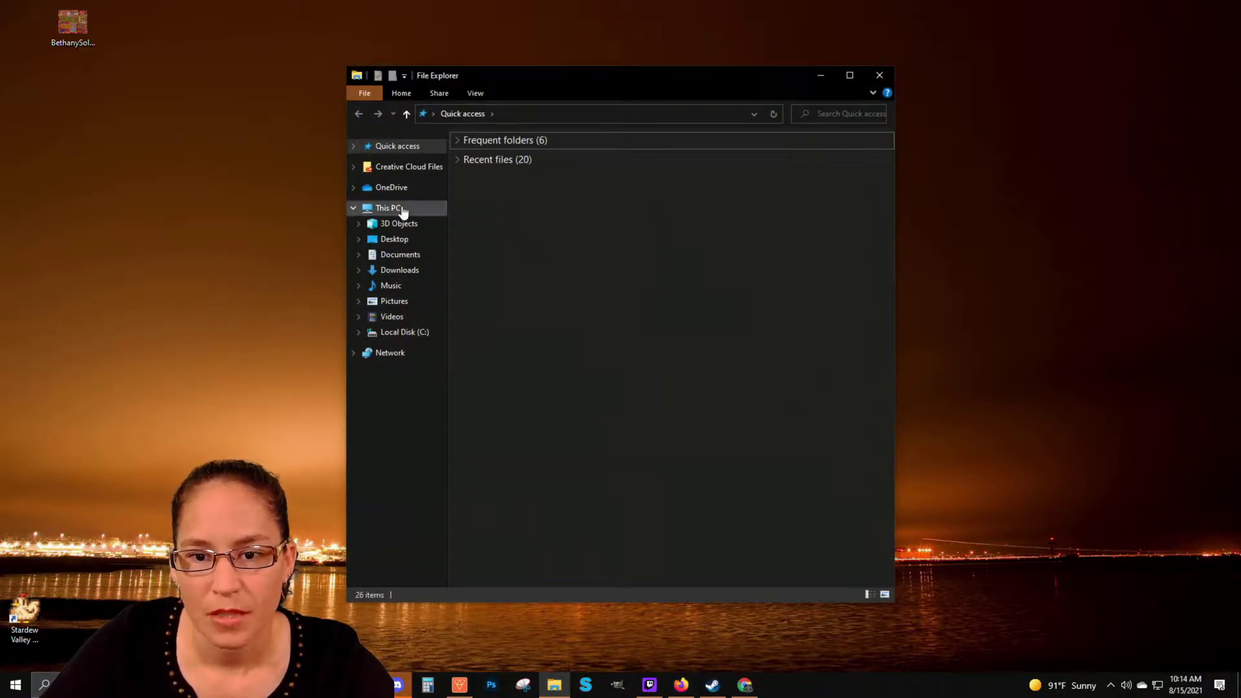
left_click(401, 207)
left_click(404, 333)
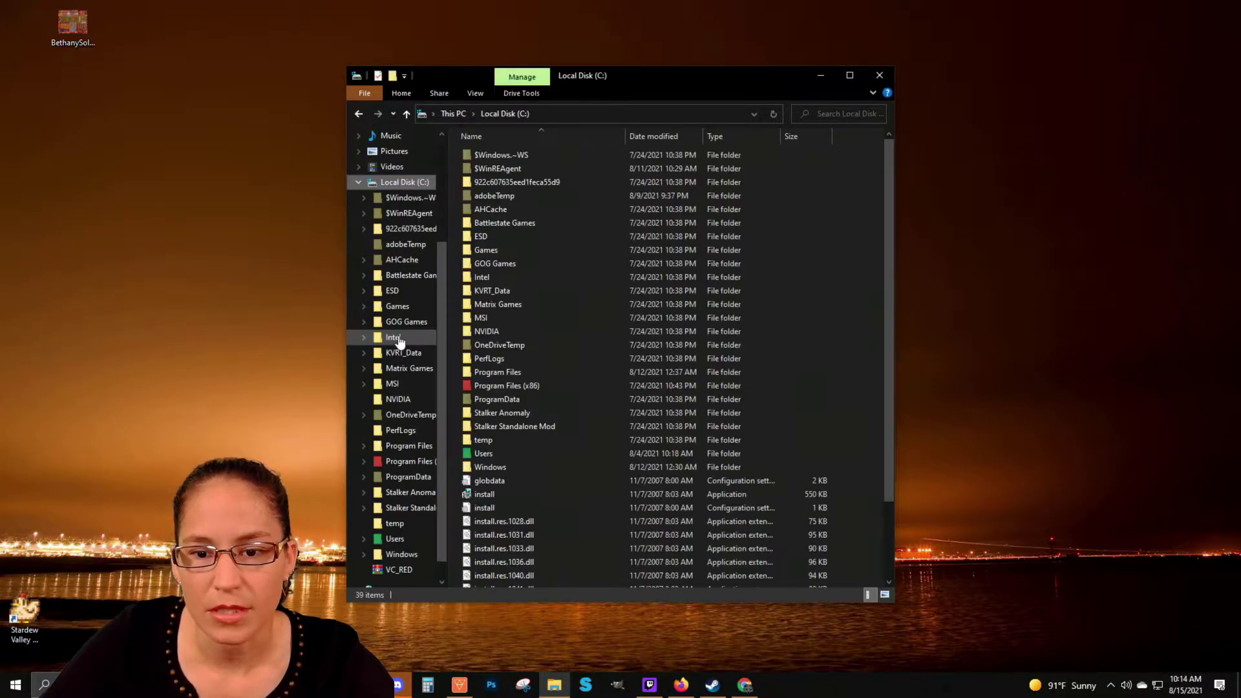
double_click(487, 453)
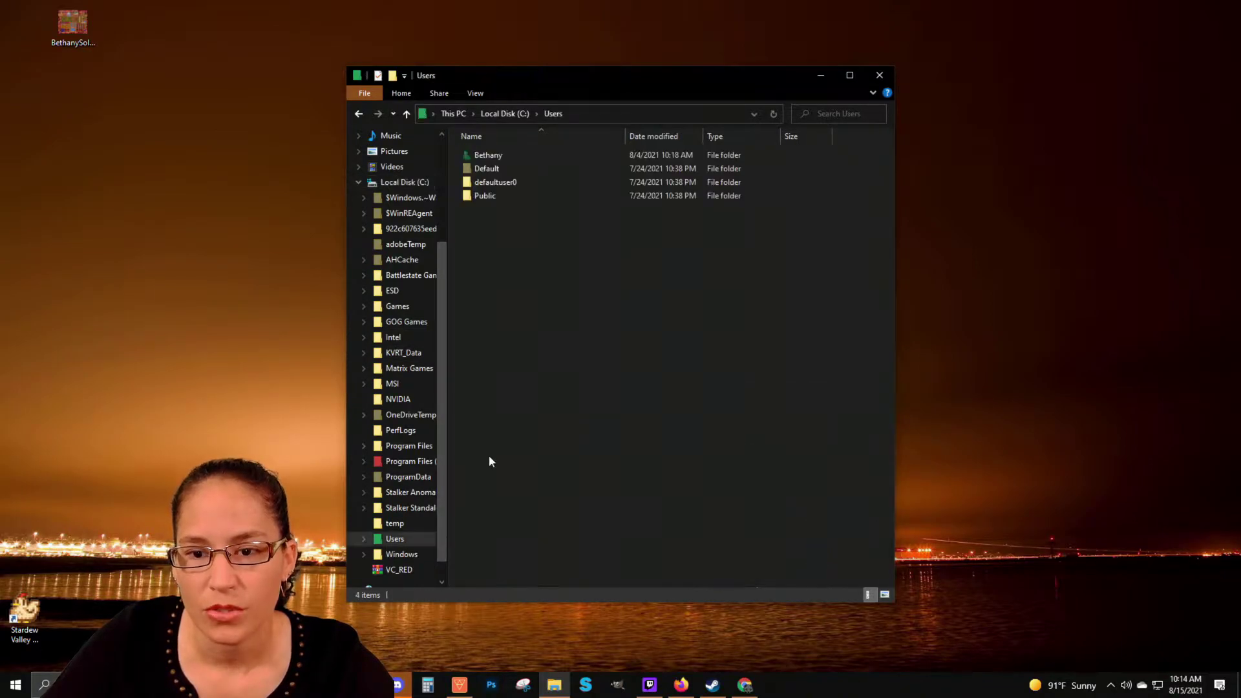
double_click(493, 155)
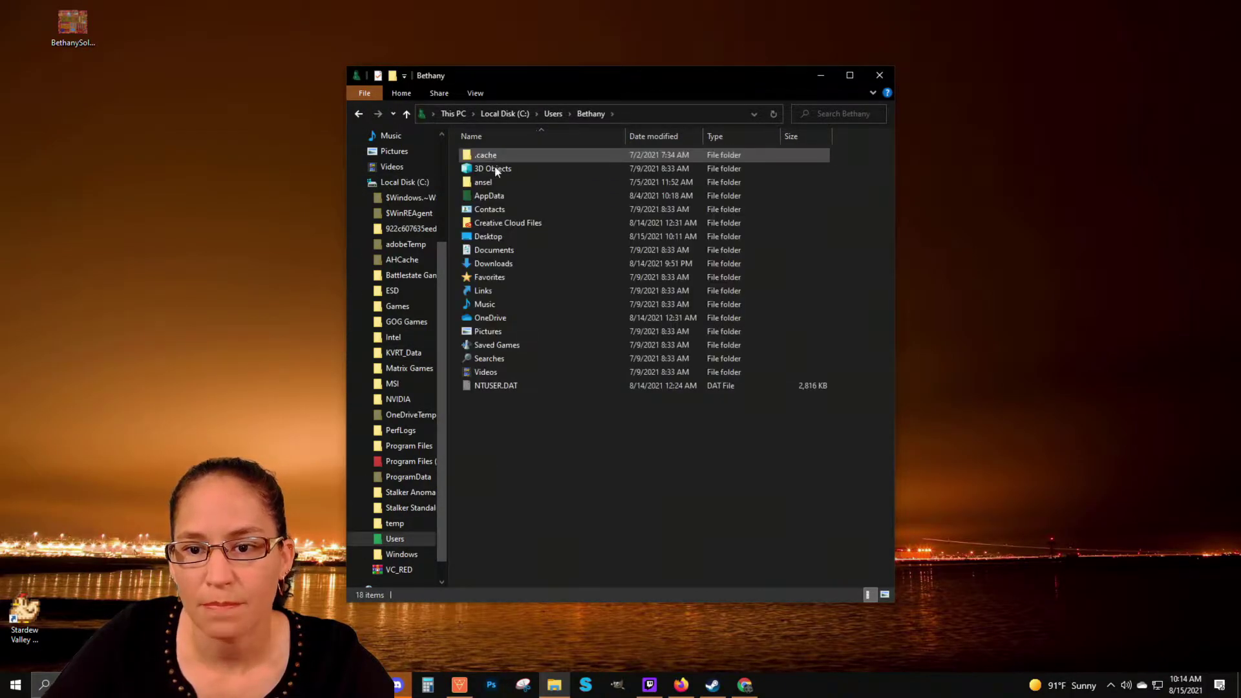
double_click(489, 196)
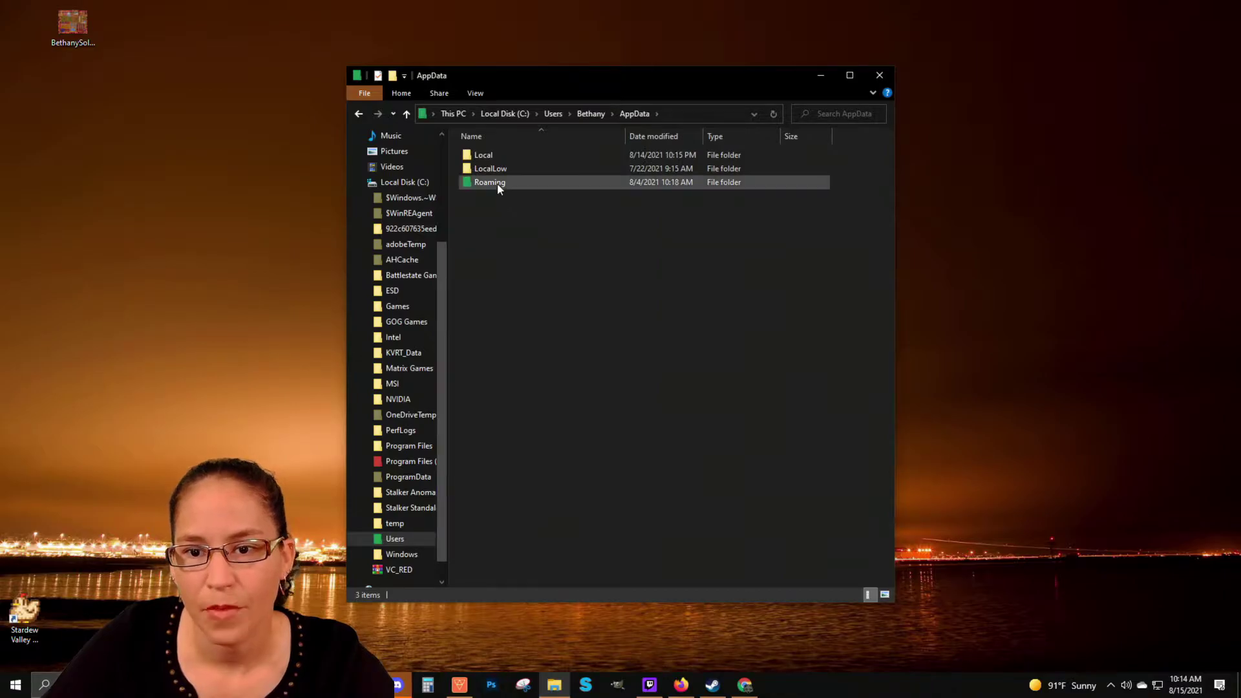
left_click(498, 185)
double_click(498, 188)
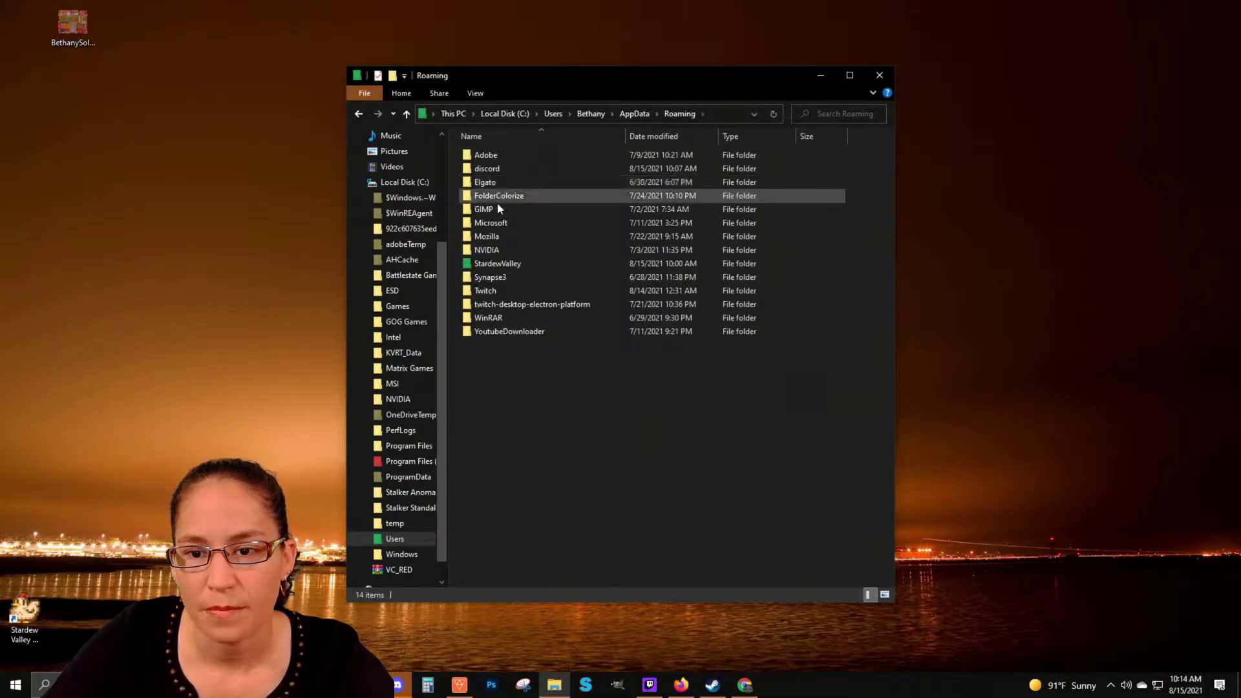
double_click(504, 265)
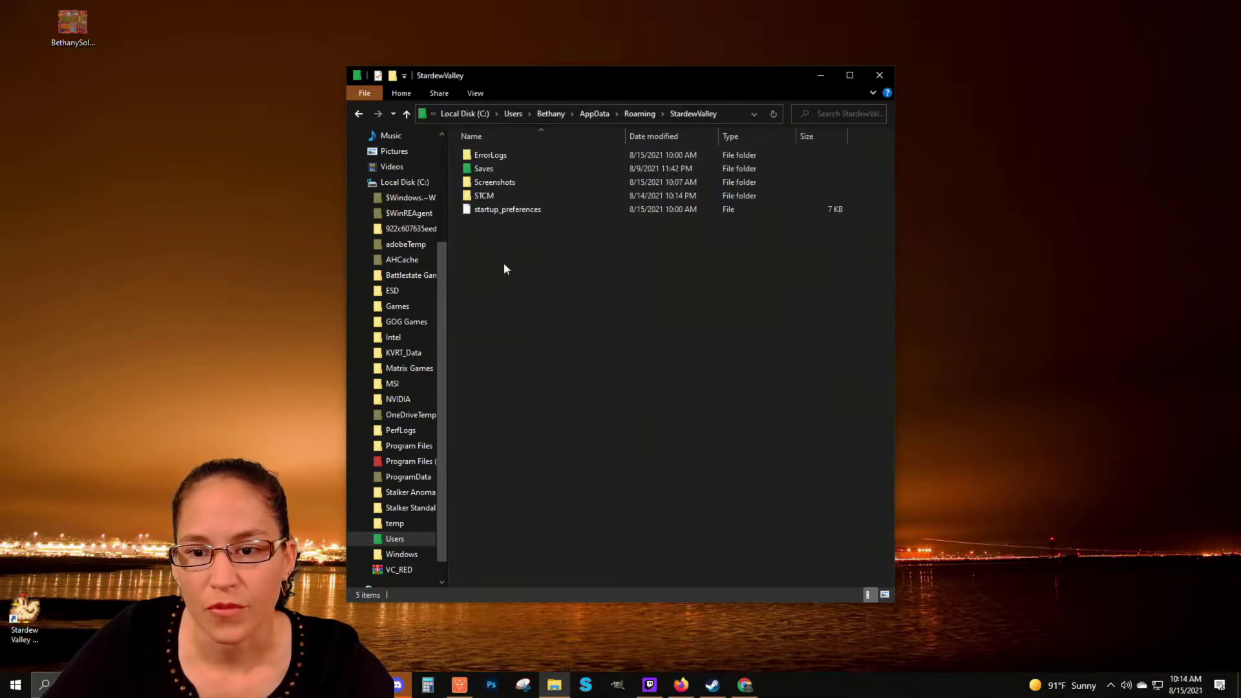
double_click(482, 169)
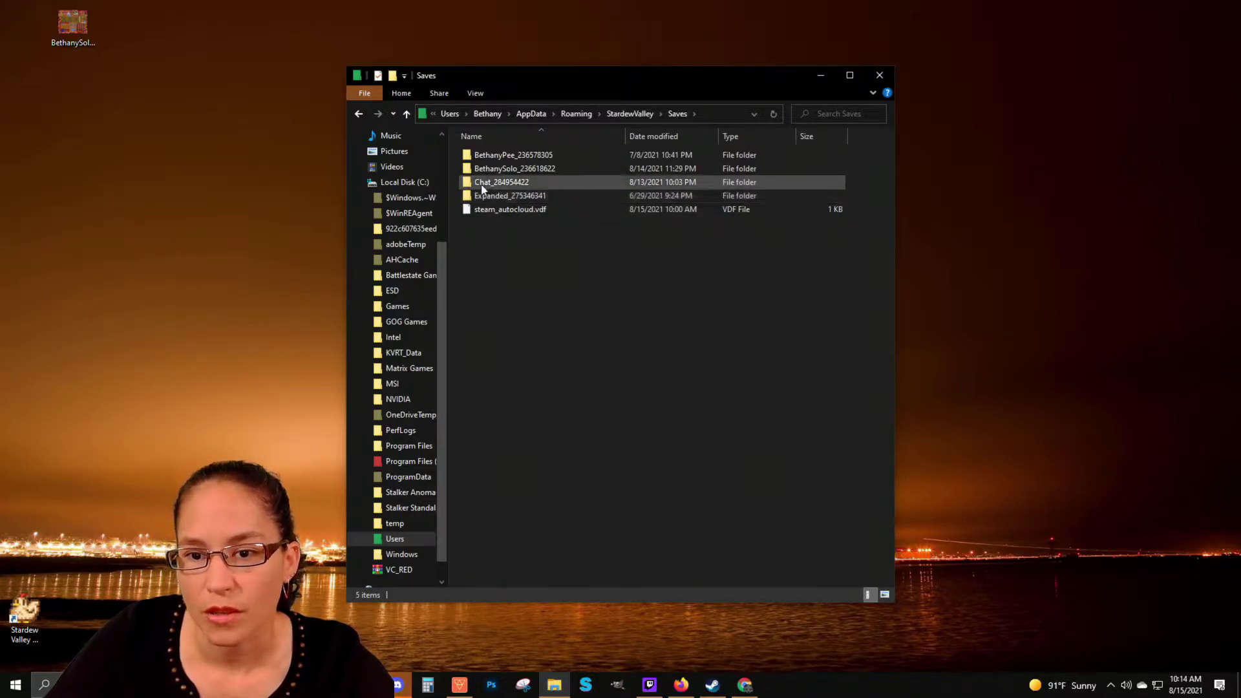
Step: Open the Solo character's save folder and copy its main save file, not the _old version, to the desktop
mouse_move(503, 172)
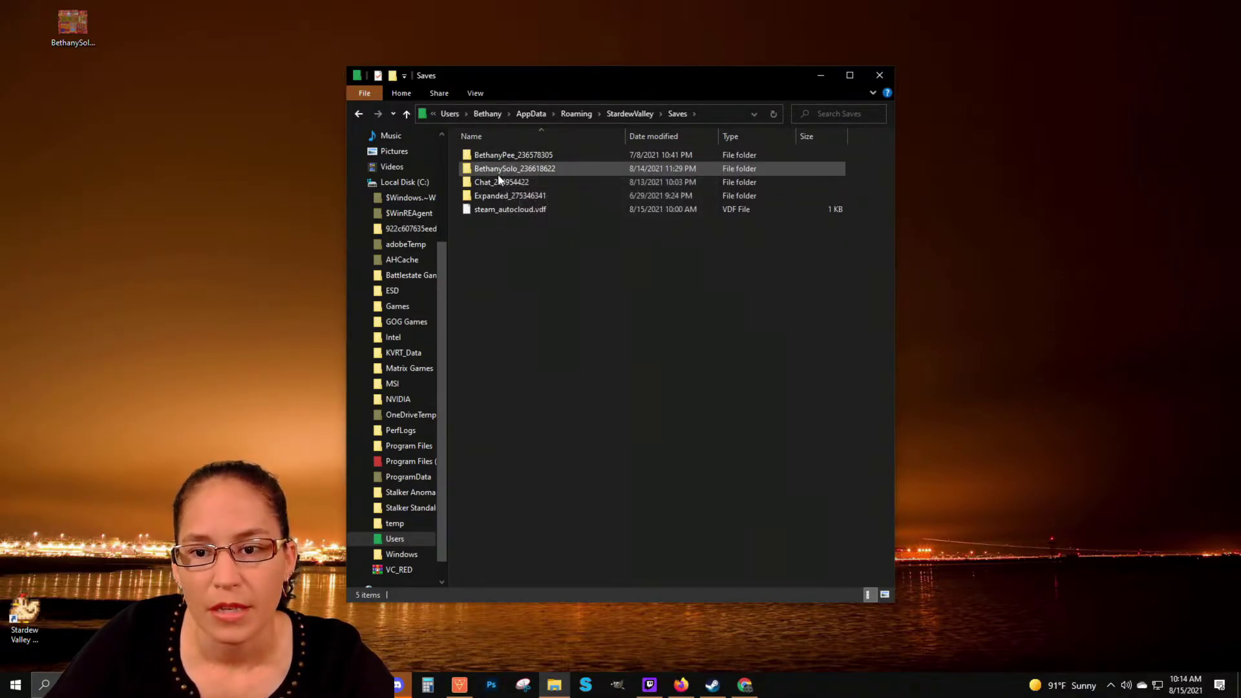
double_click(495, 172)
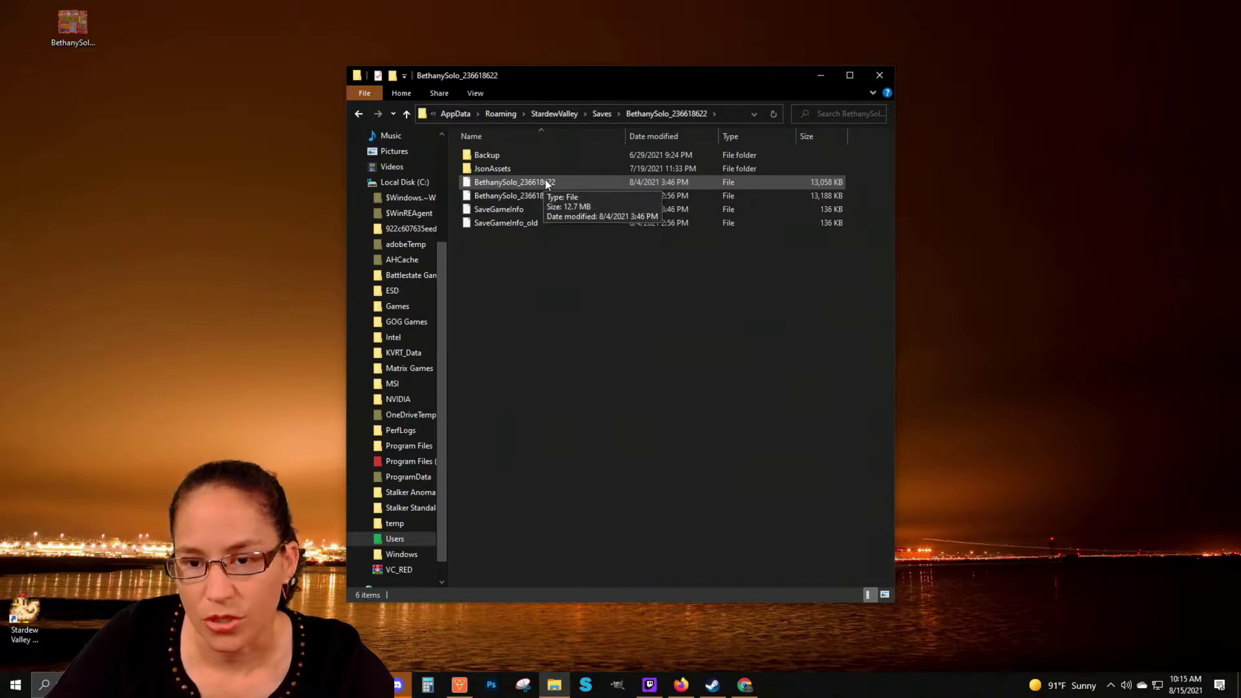
left_click(499, 185)
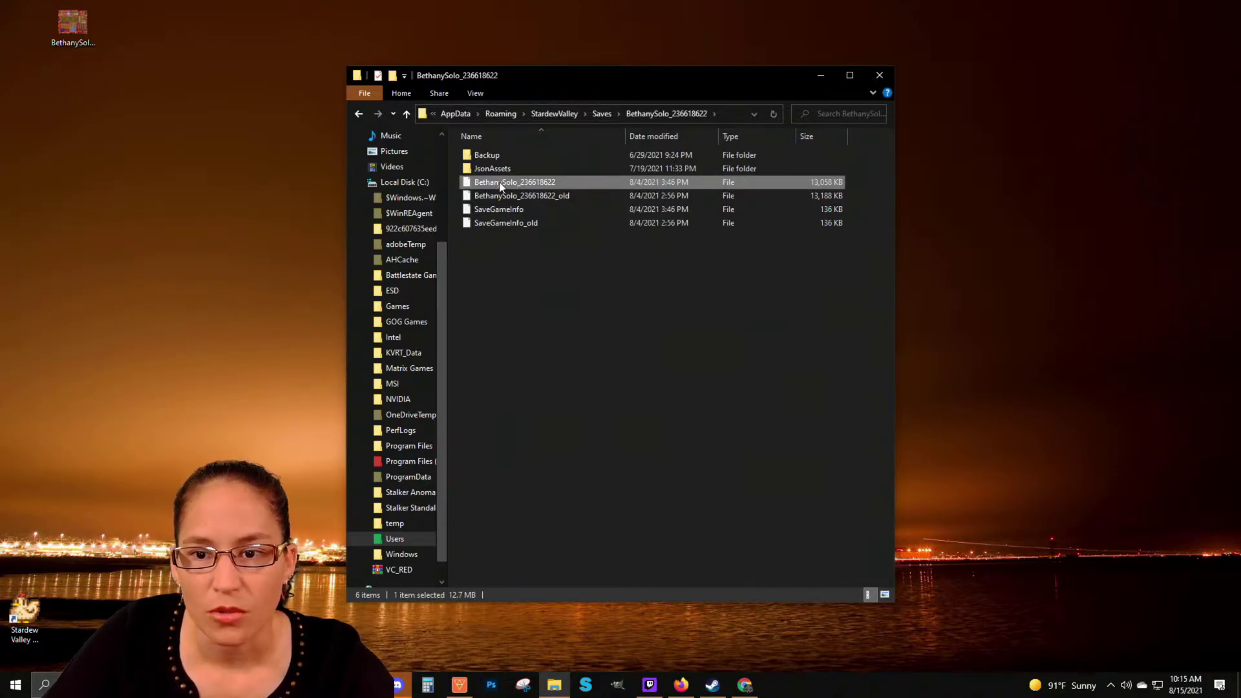
right_click(500, 186)
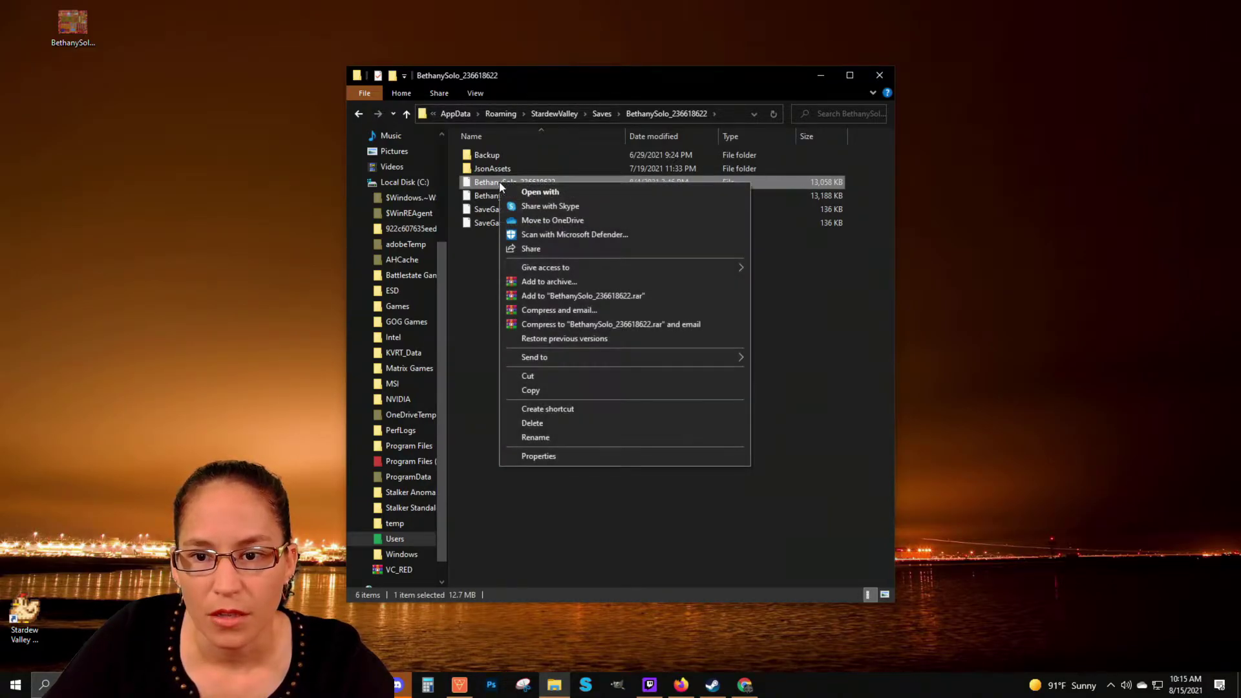
left_click(545, 391)
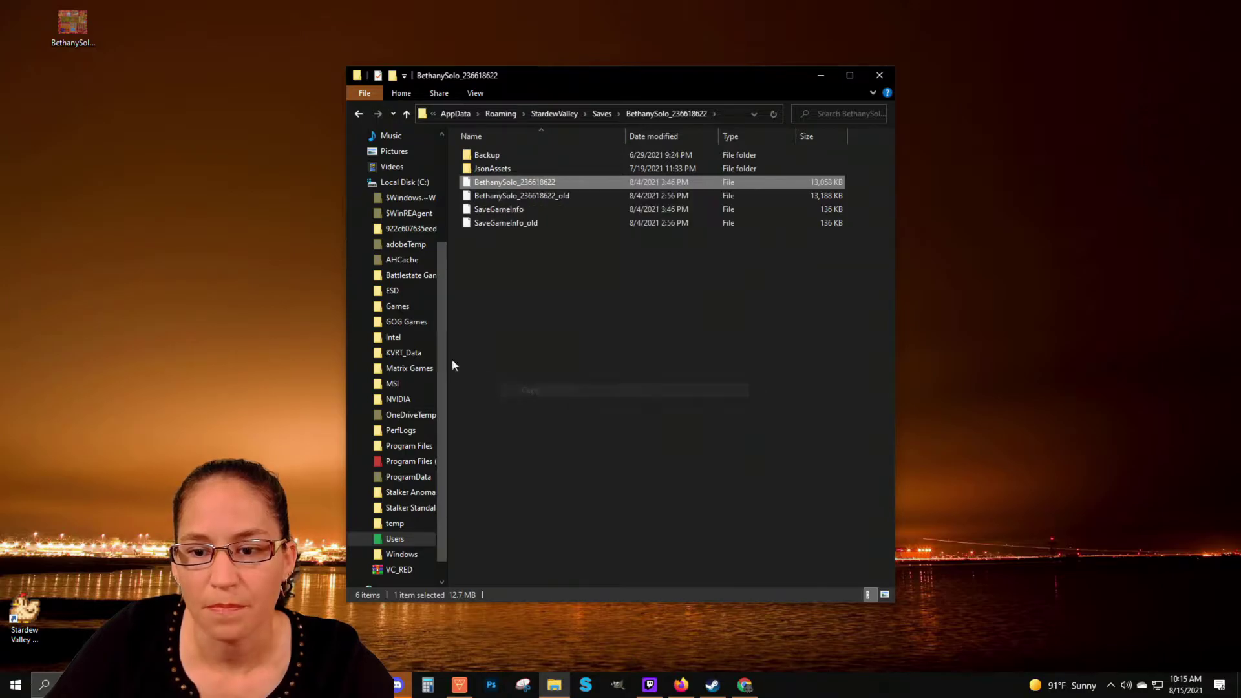
right_click(125, 29)
left_click(168, 85)
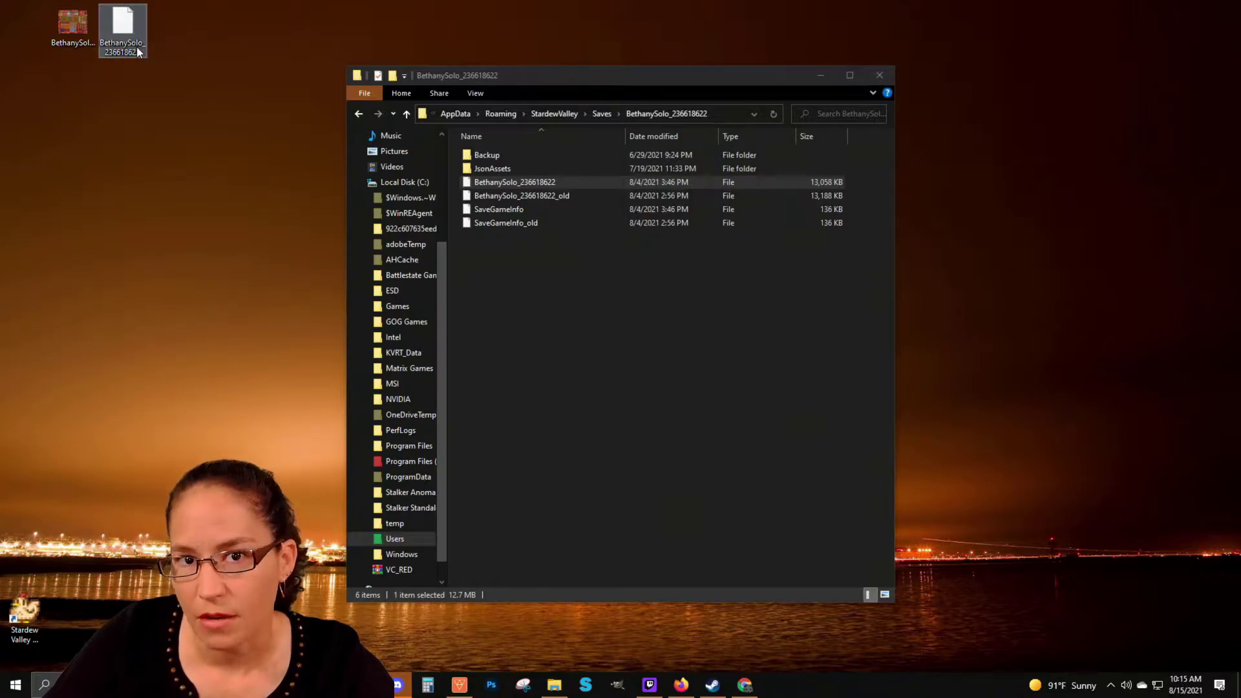
Step: Open the original main save file in the Solo save folder with Notepad
left_click(539, 185)
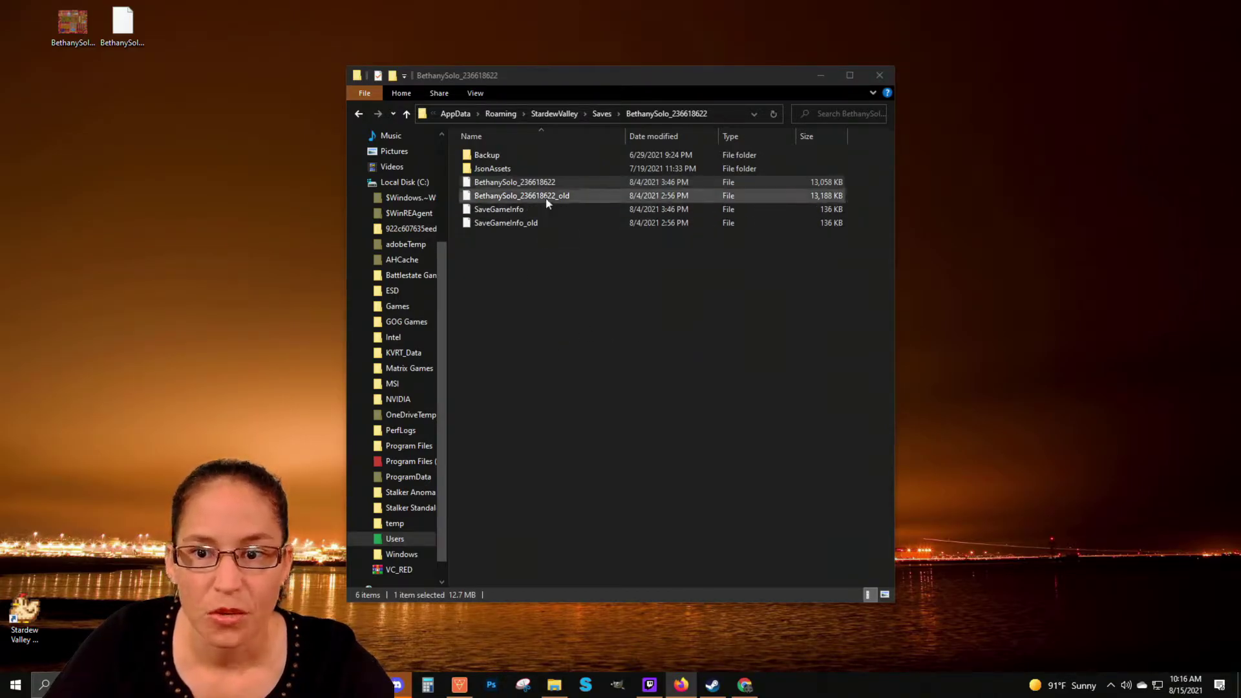
right_click(505, 184)
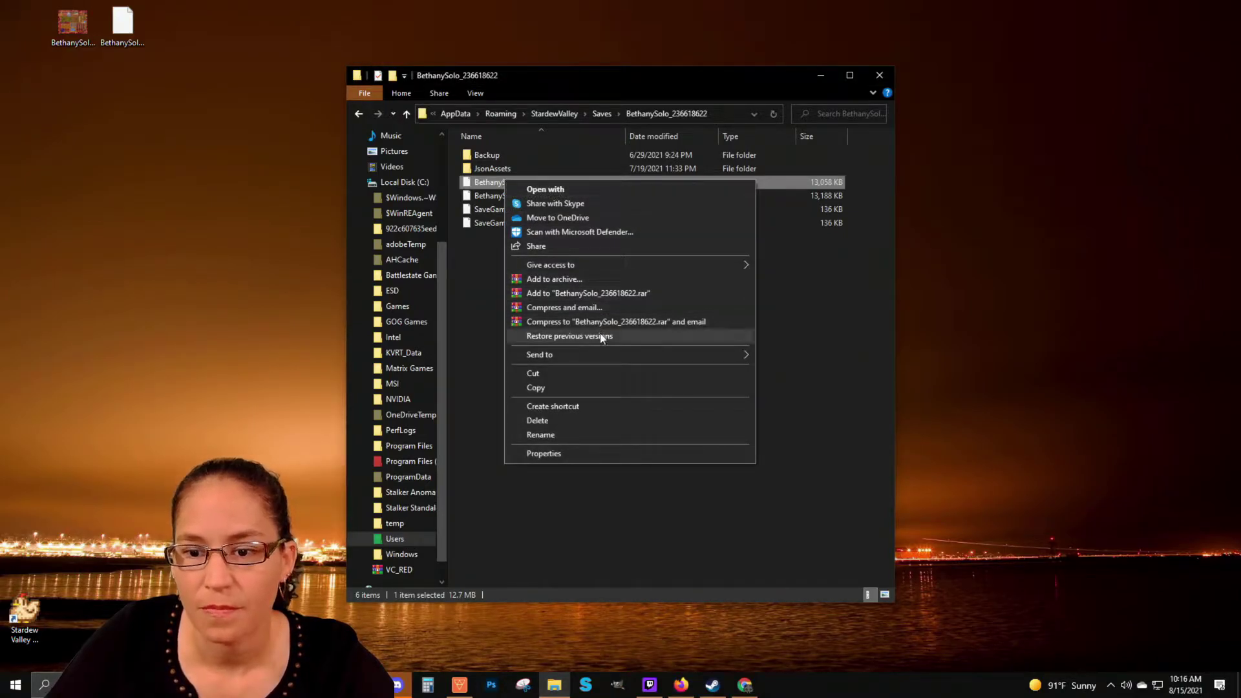
left_click(602, 192)
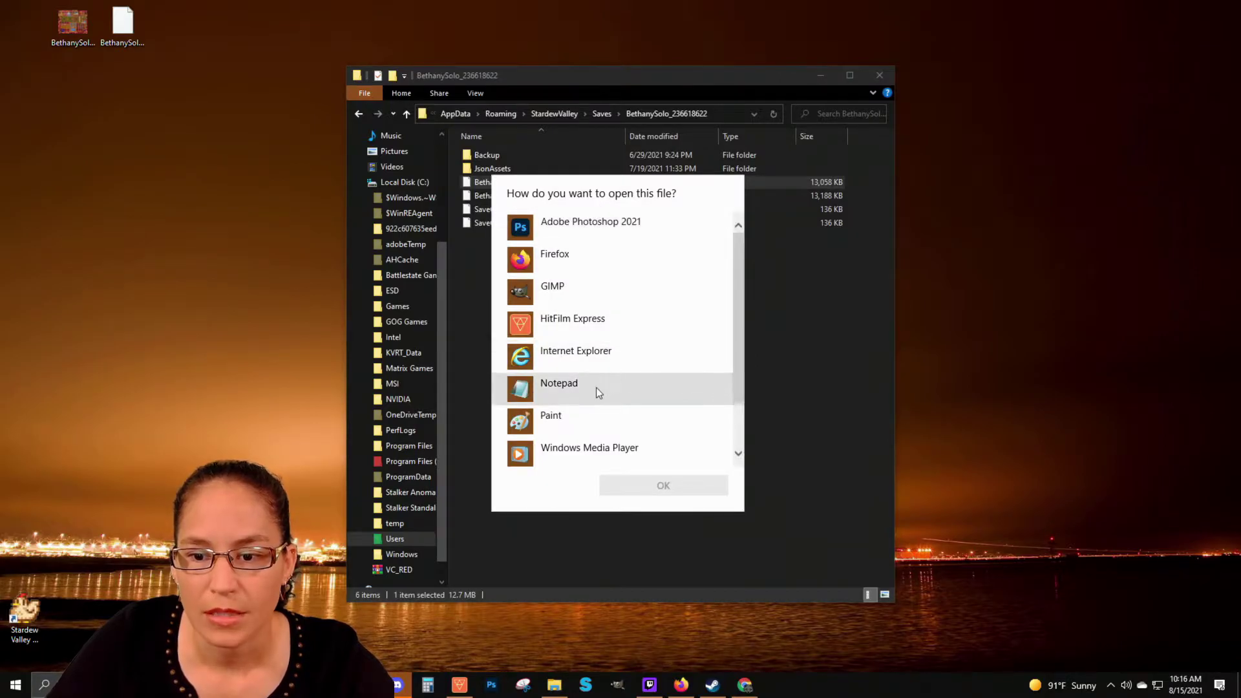
left_click(577, 393)
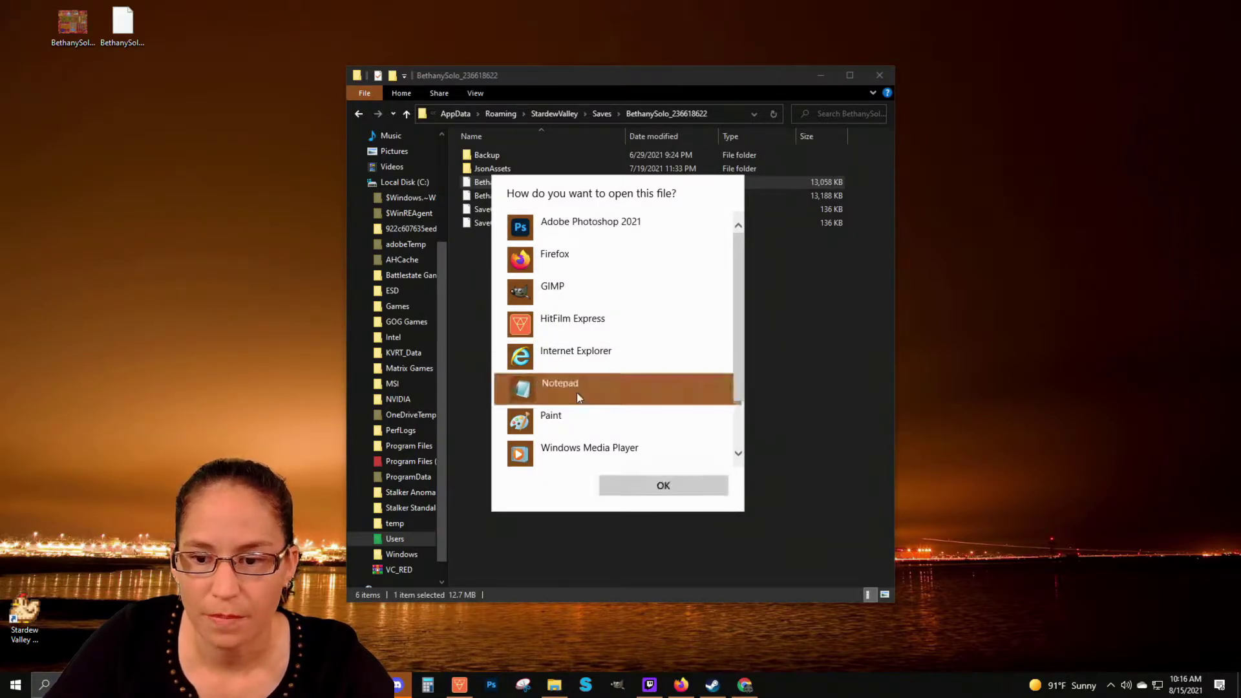
left_click(627, 481)
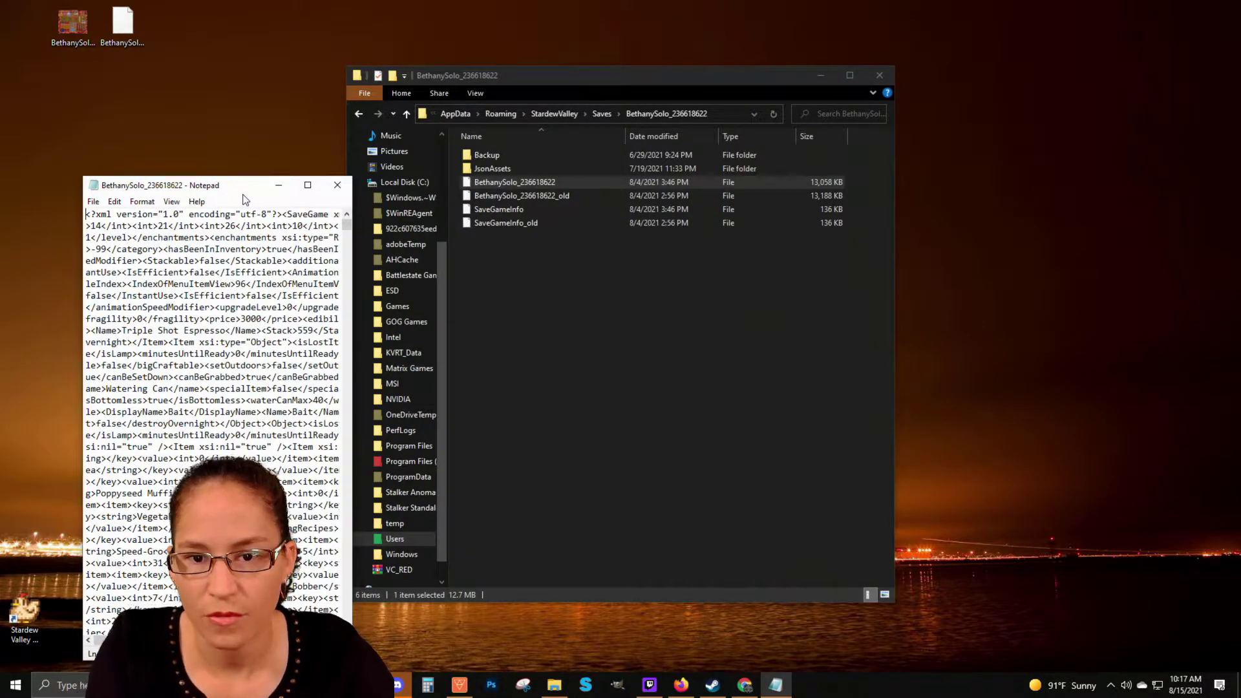
Step: Find the <whichfarm> tag in the save file and bring its value into view
key("ctrl+f")
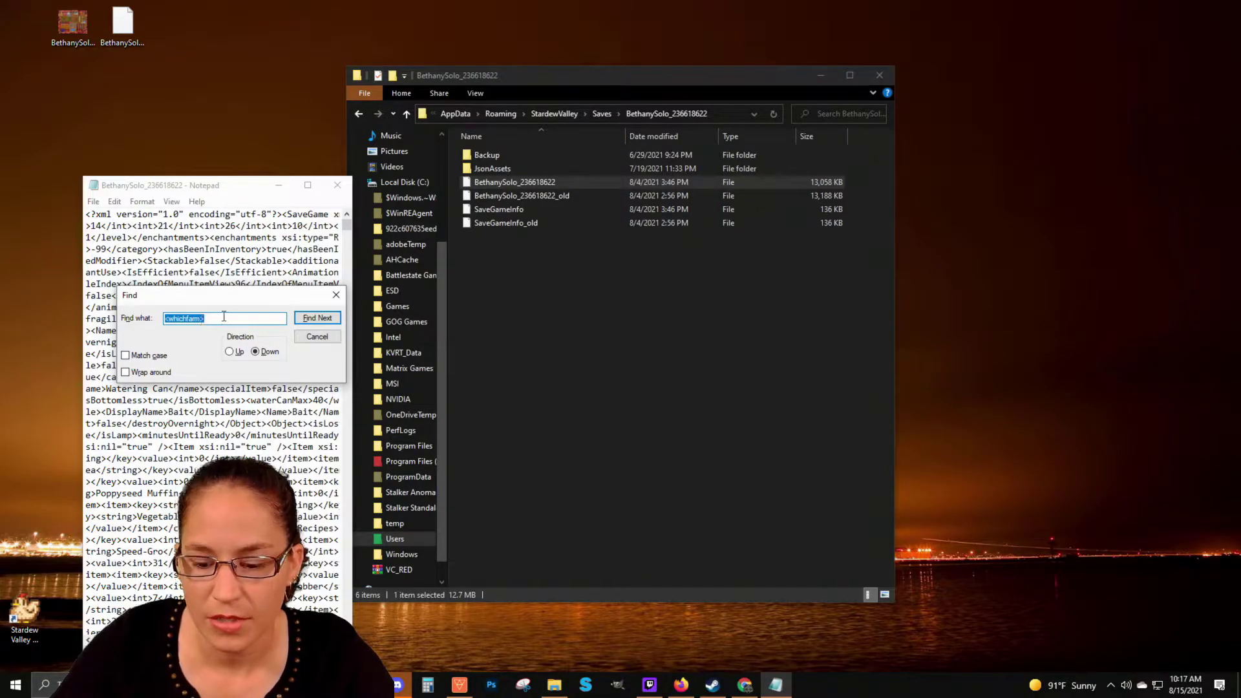
key("BackSpace")
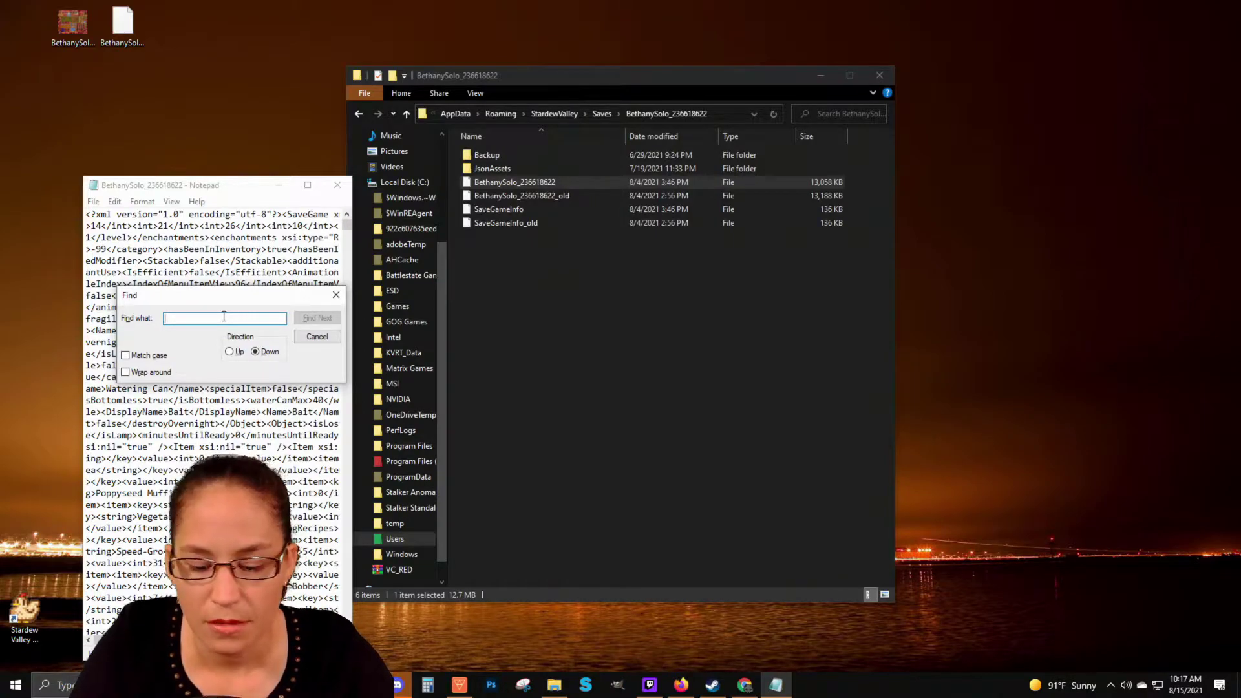
type("<")
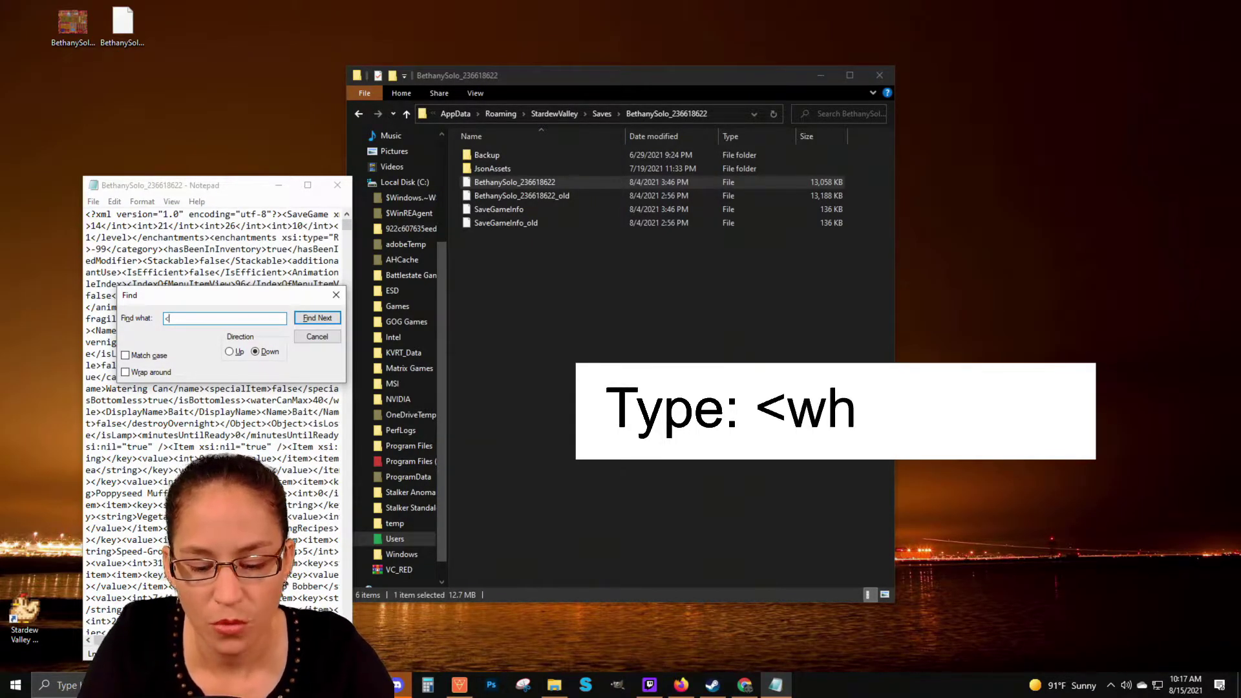
type("whichfar")
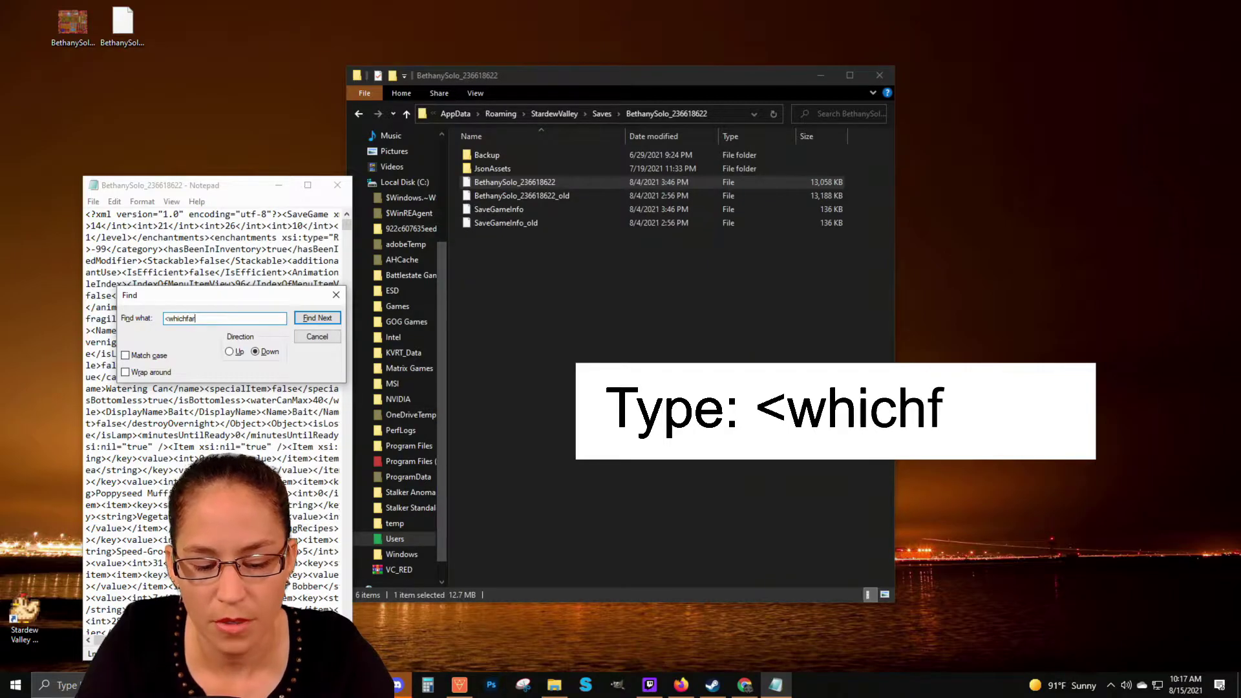
type("m>")
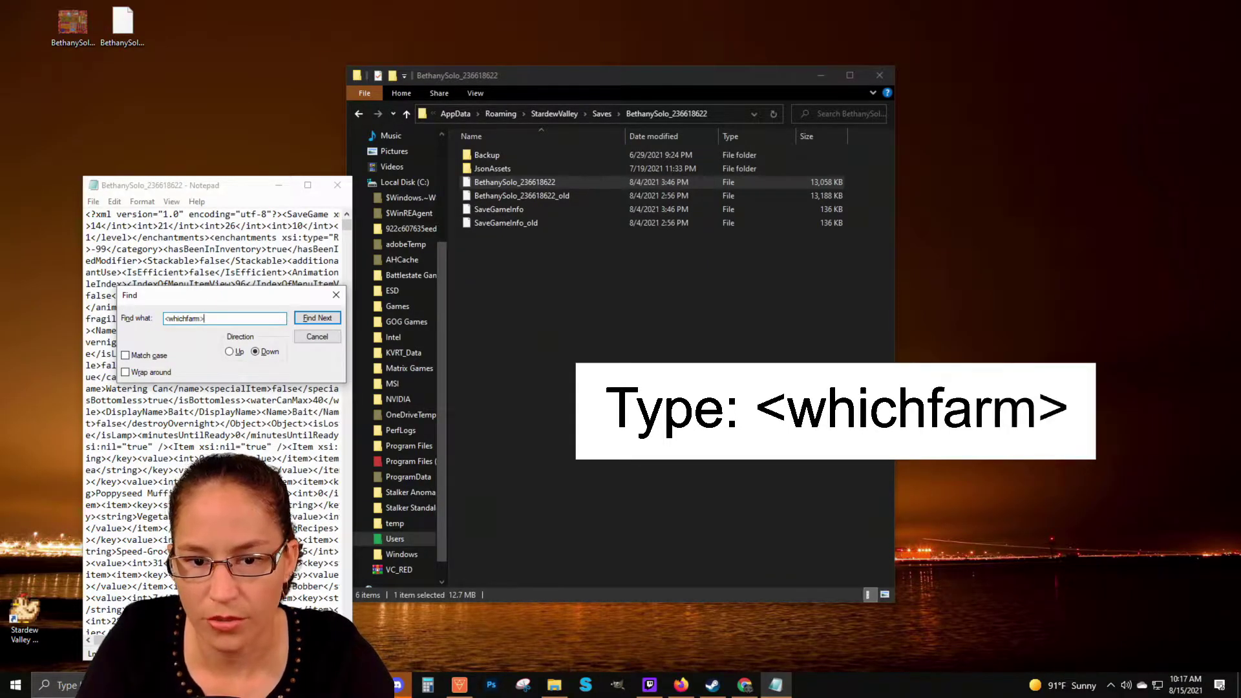
key("Return")
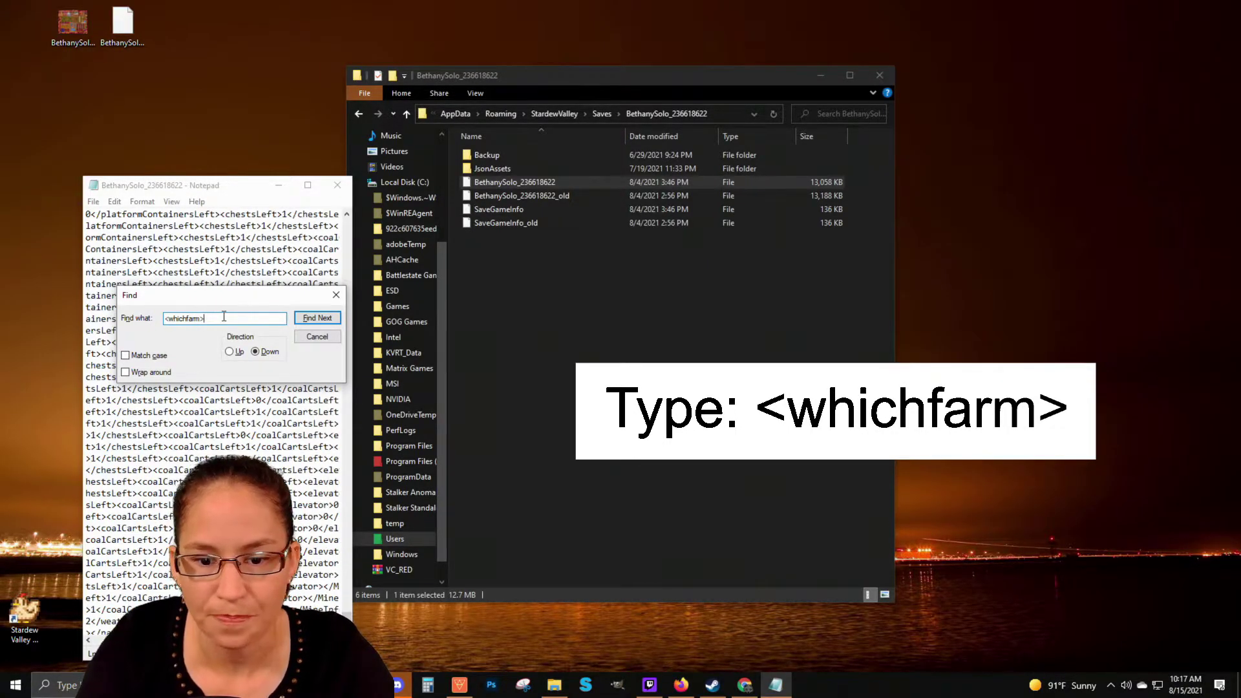
left_click(336, 295)
scroll(213, 421, "down", 2)
scroll(213, 421, "down", 3)
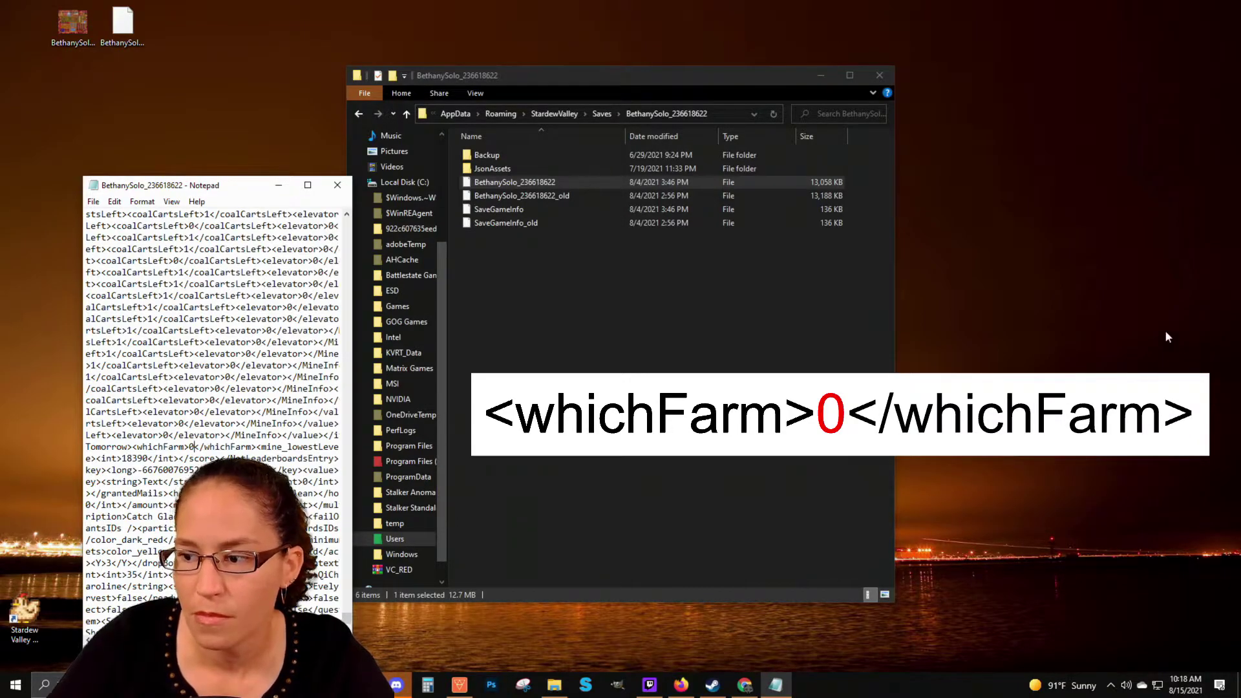
Step: Replace the whichFarm value with 5 for the Four Corners farm, then close the save file with the change saved
double_click(192, 446)
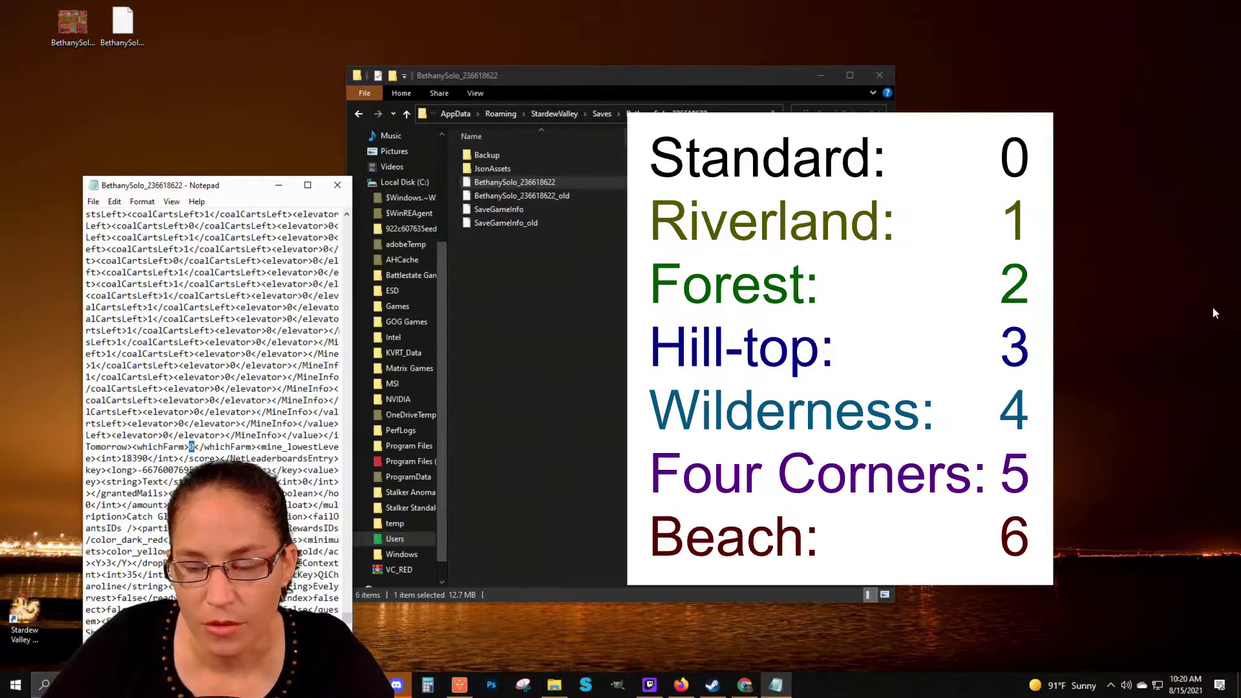
key("alt+Tab")
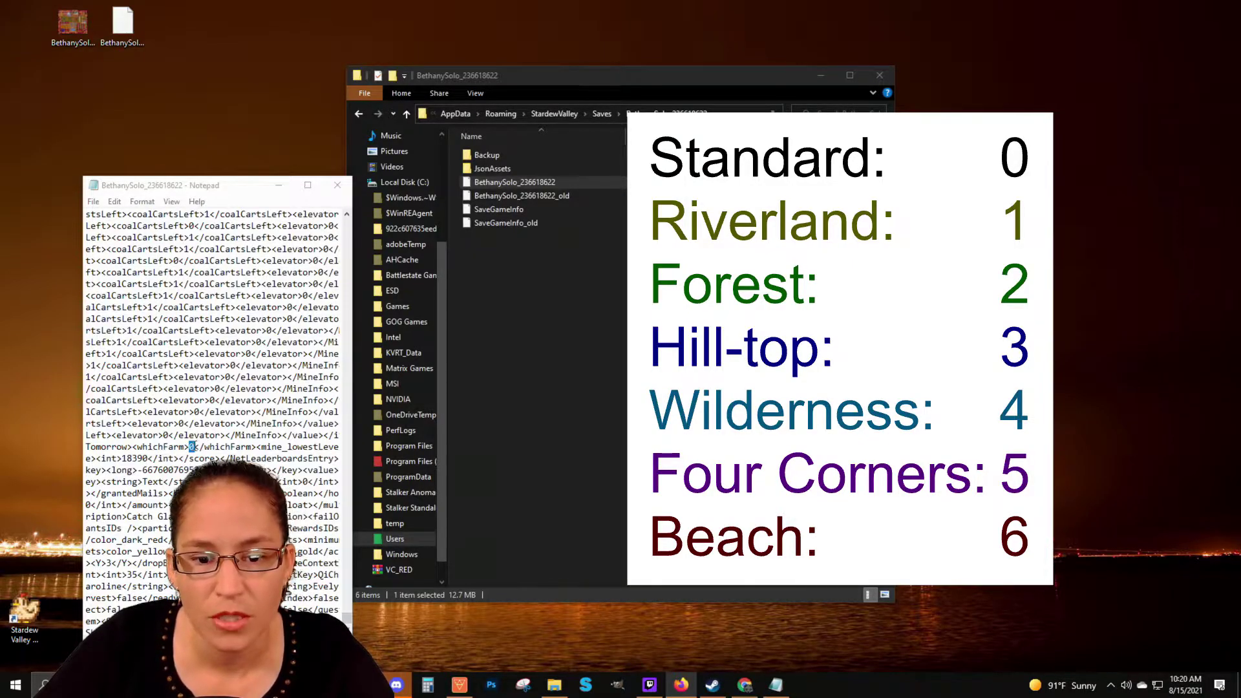
left_click(189, 447)
key("Delete")
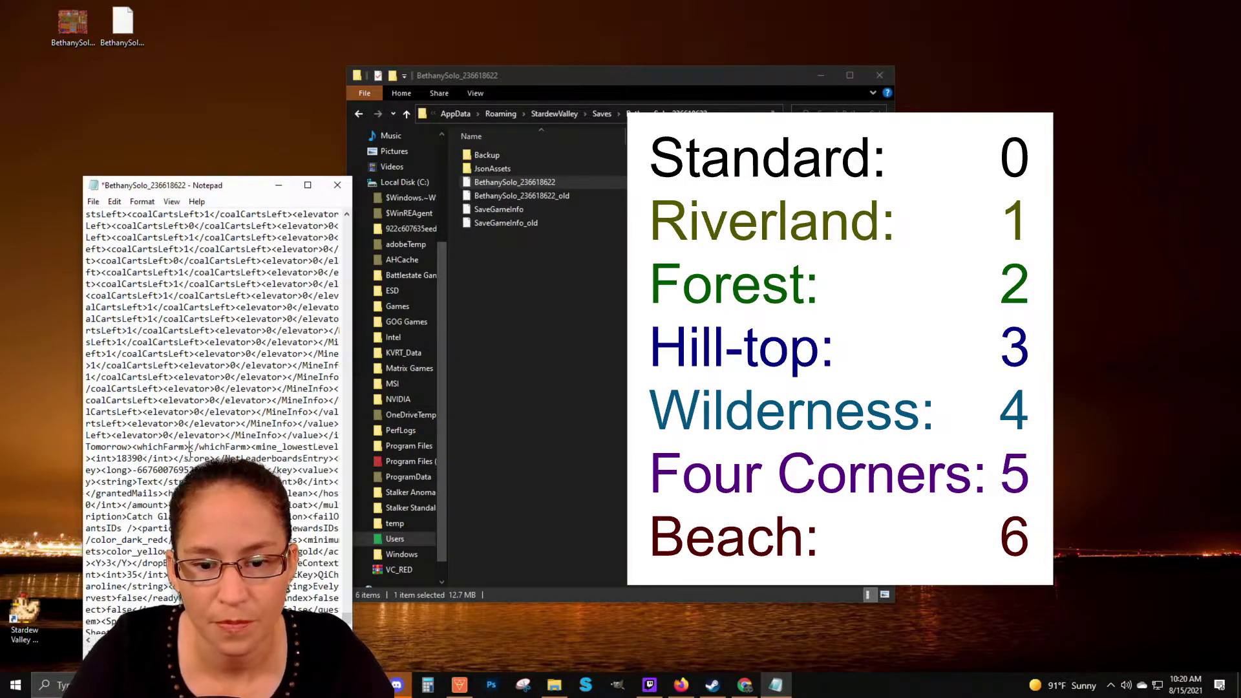
type("5")
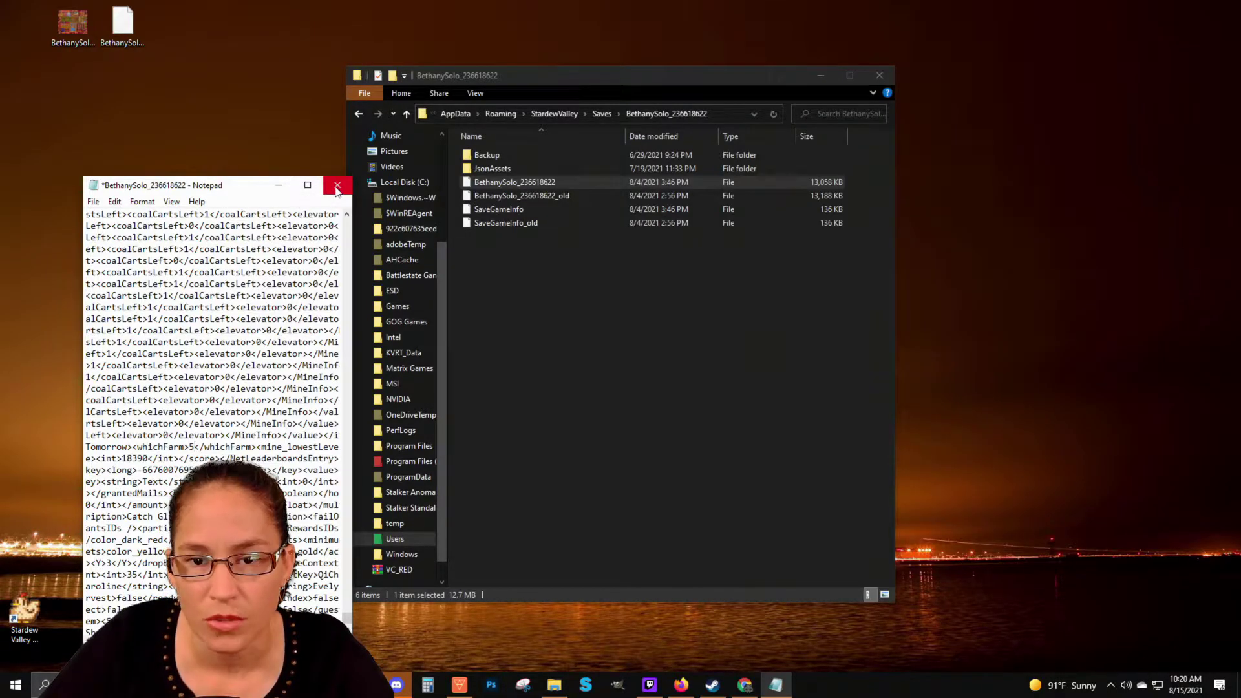
left_click(336, 188)
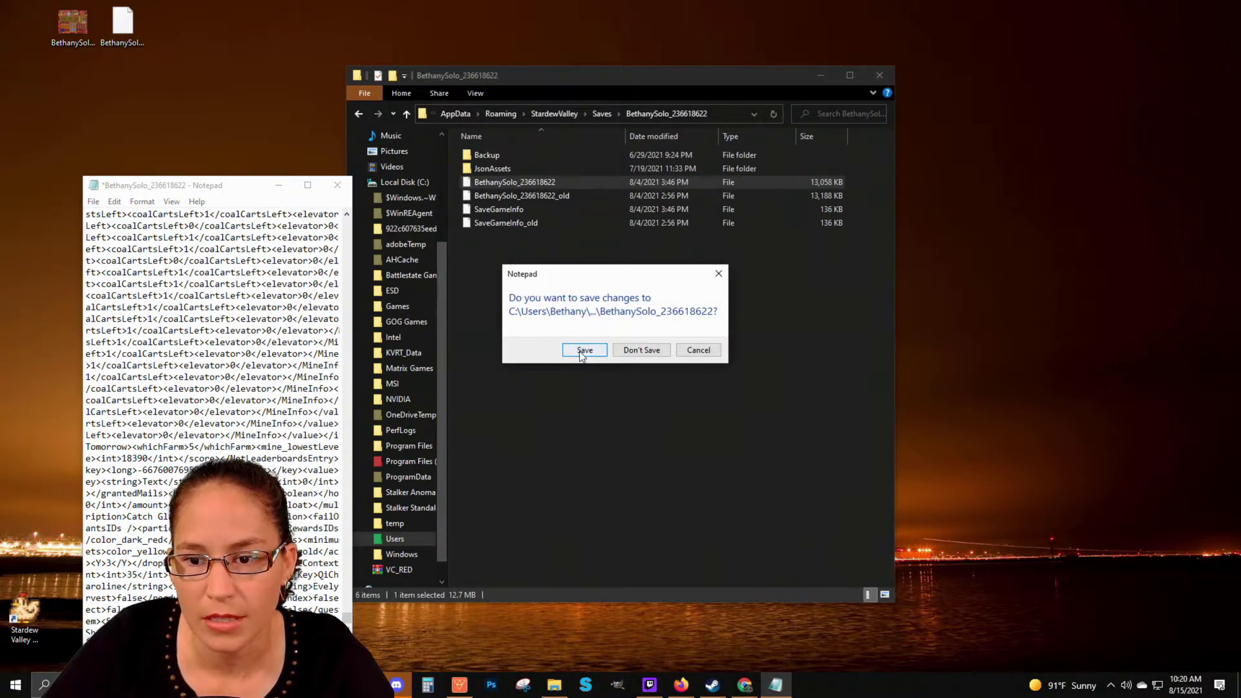
left_click(582, 352)
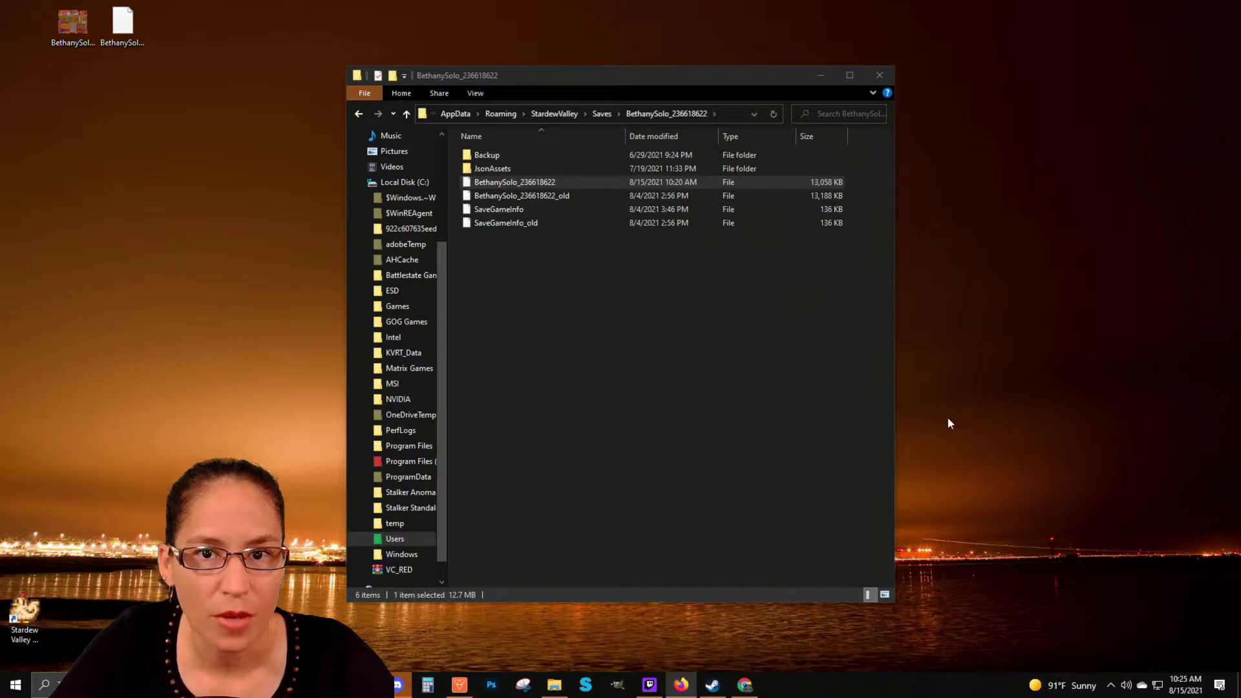
Step: Switch to Chrome, search Nexus Mods' Stardew Valley section for "editor" and open the Stardew Valley Save editor page
left_click(740, 685)
left_click(752, 86)
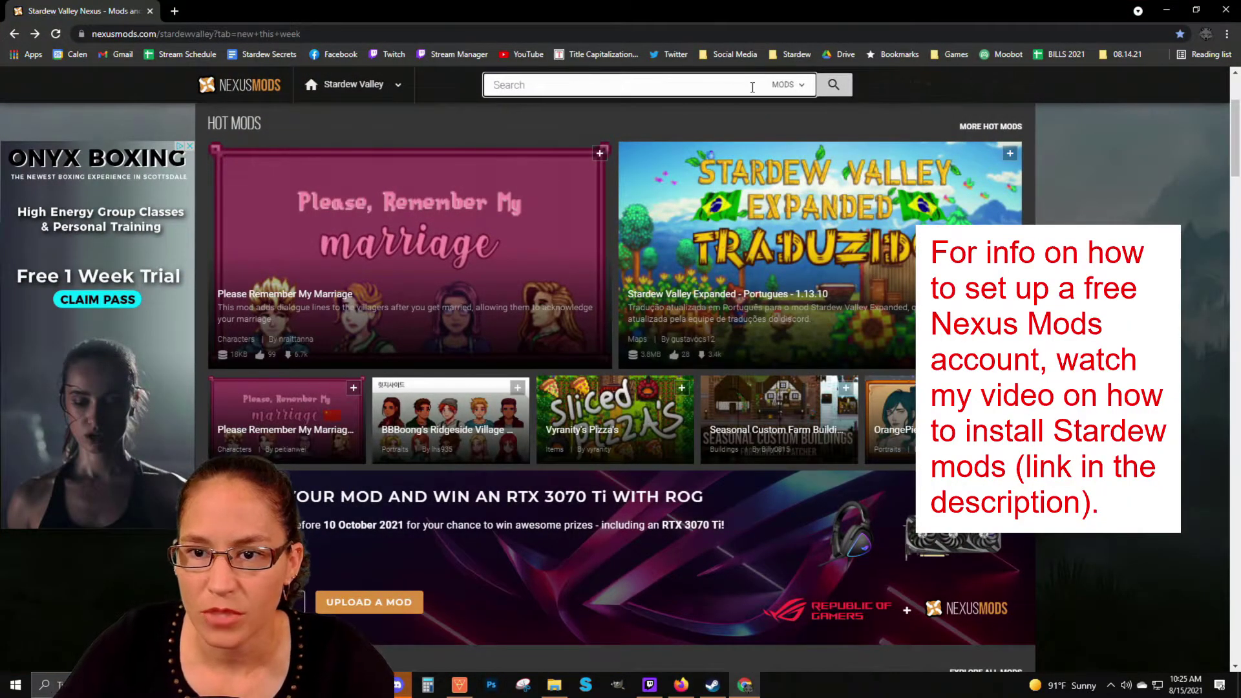
type("editor")
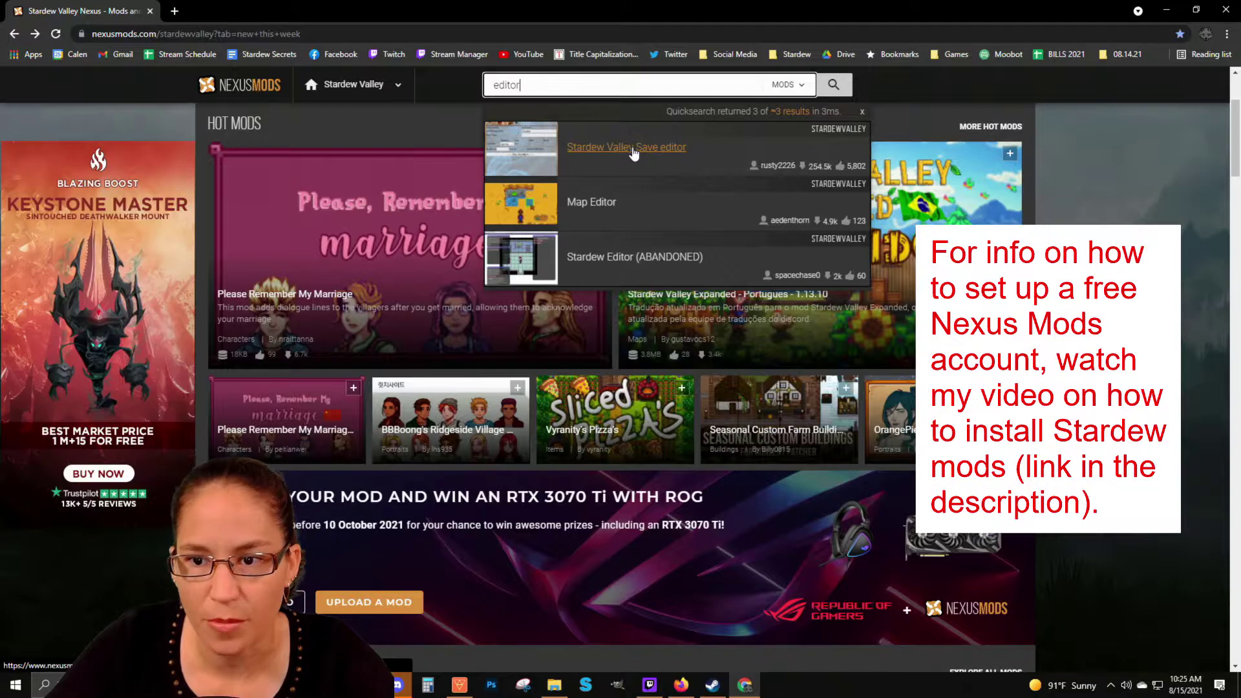
left_click(633, 149)
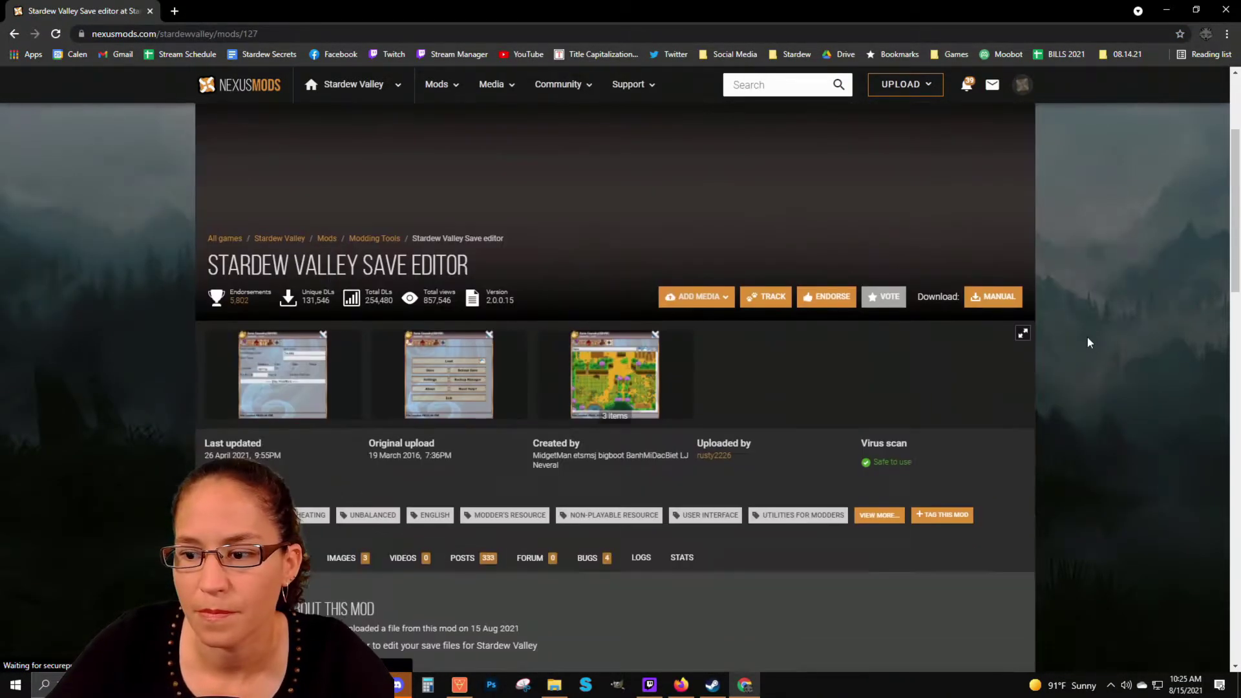
Step: Review the save editor's description and installation notes, then manually download the Farm Foundry - Non Installer zip at the free slow speed
scroll(1088, 339, "down", 3)
scroll(1088, 336, "down", 5)
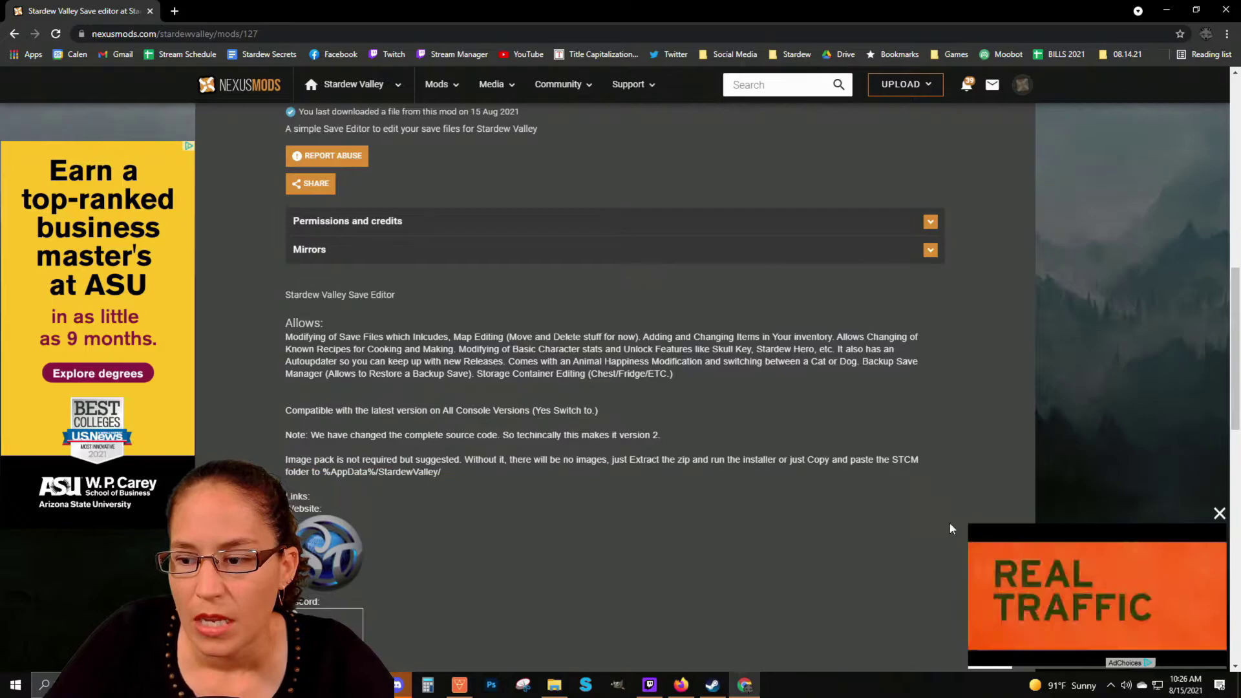
left_click(1218, 514)
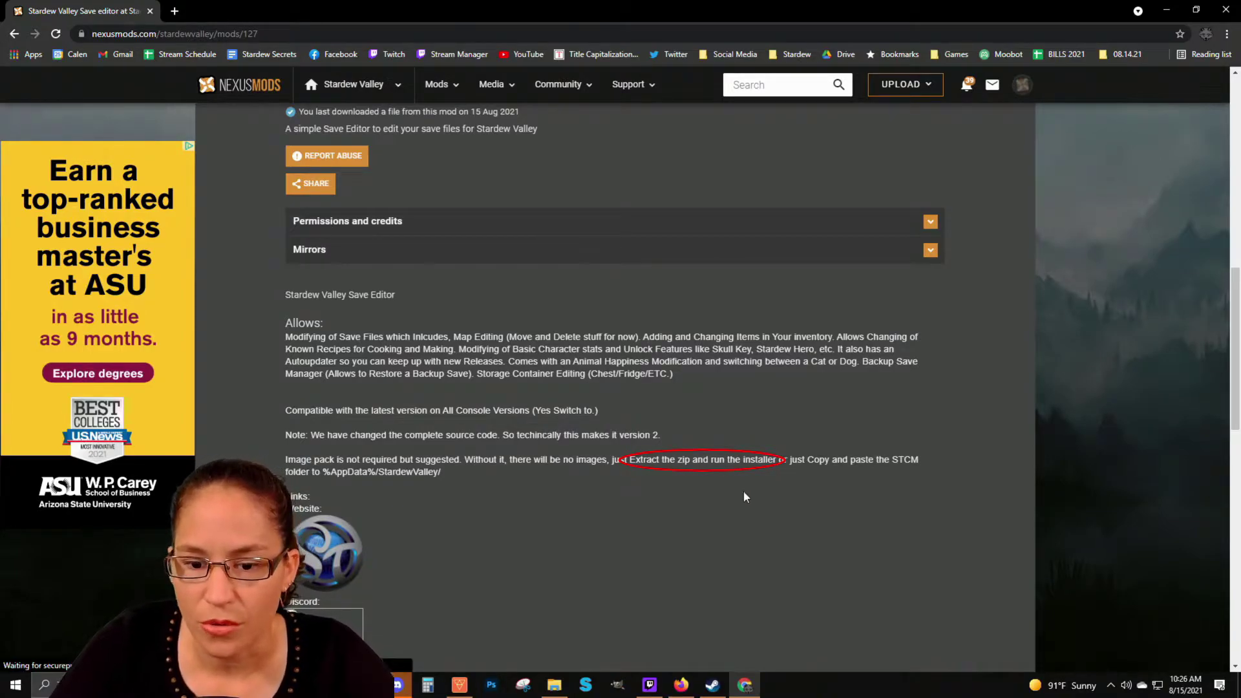
scroll(979, 432, "up", 8)
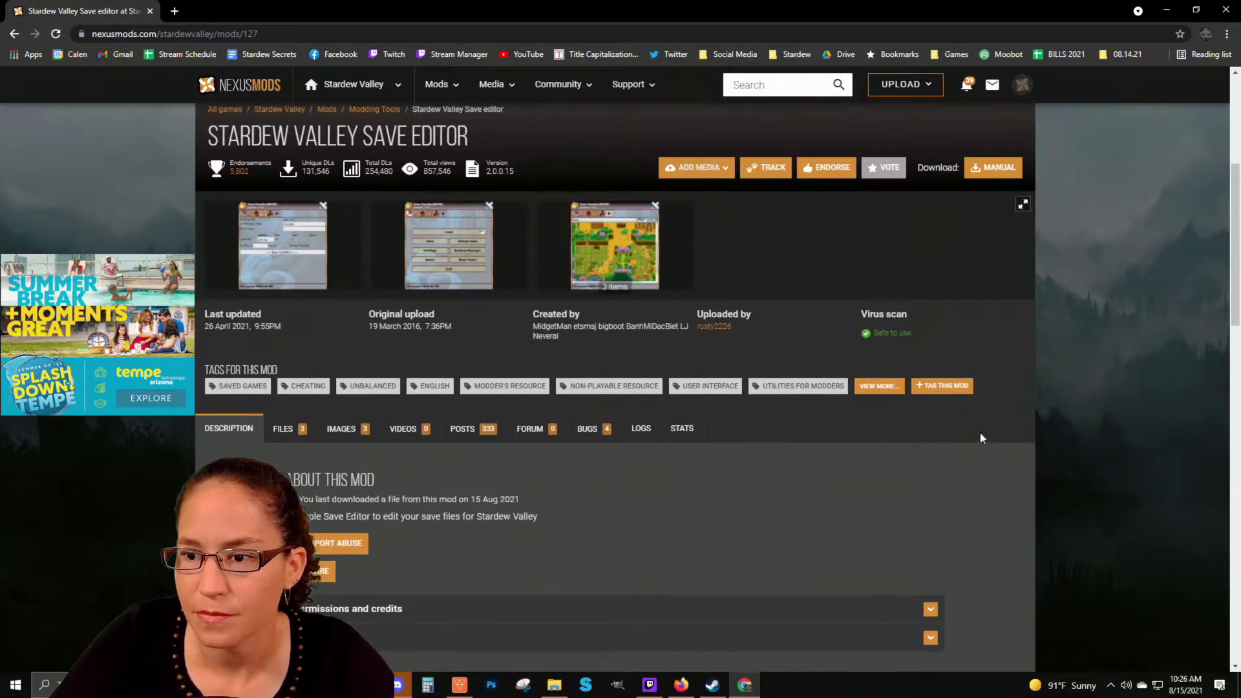
scroll(1127, 349, "up", 2)
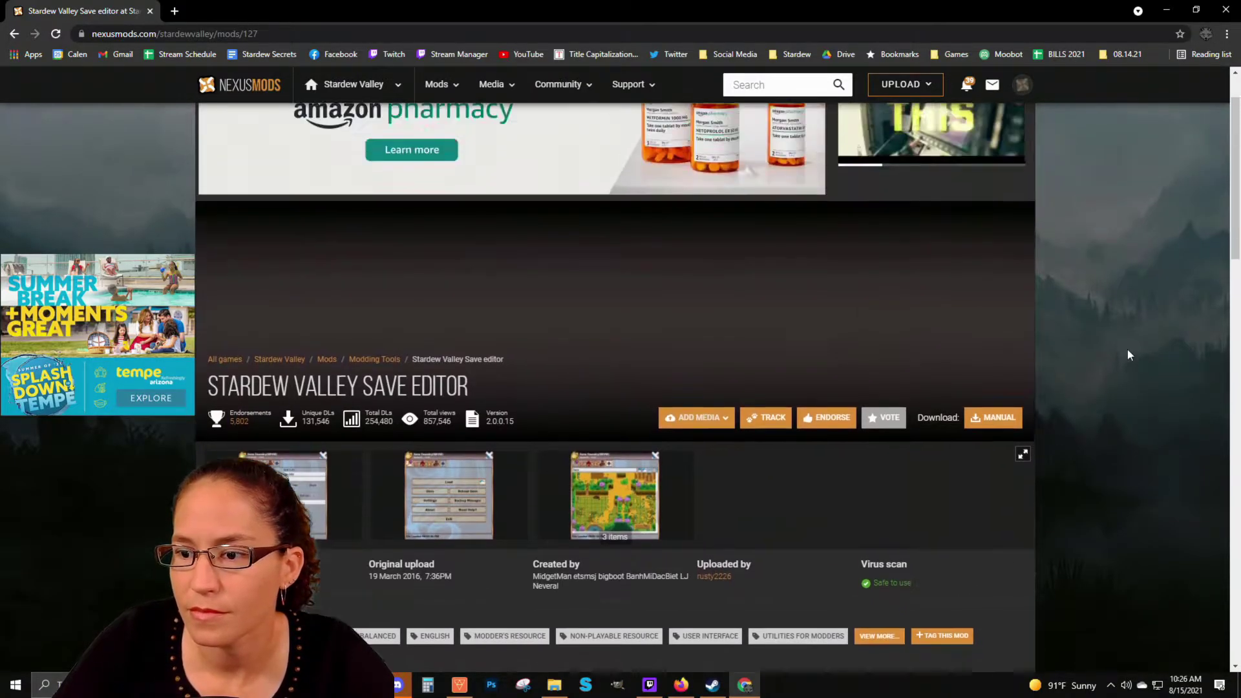
scroll(1129, 375, "down", 3)
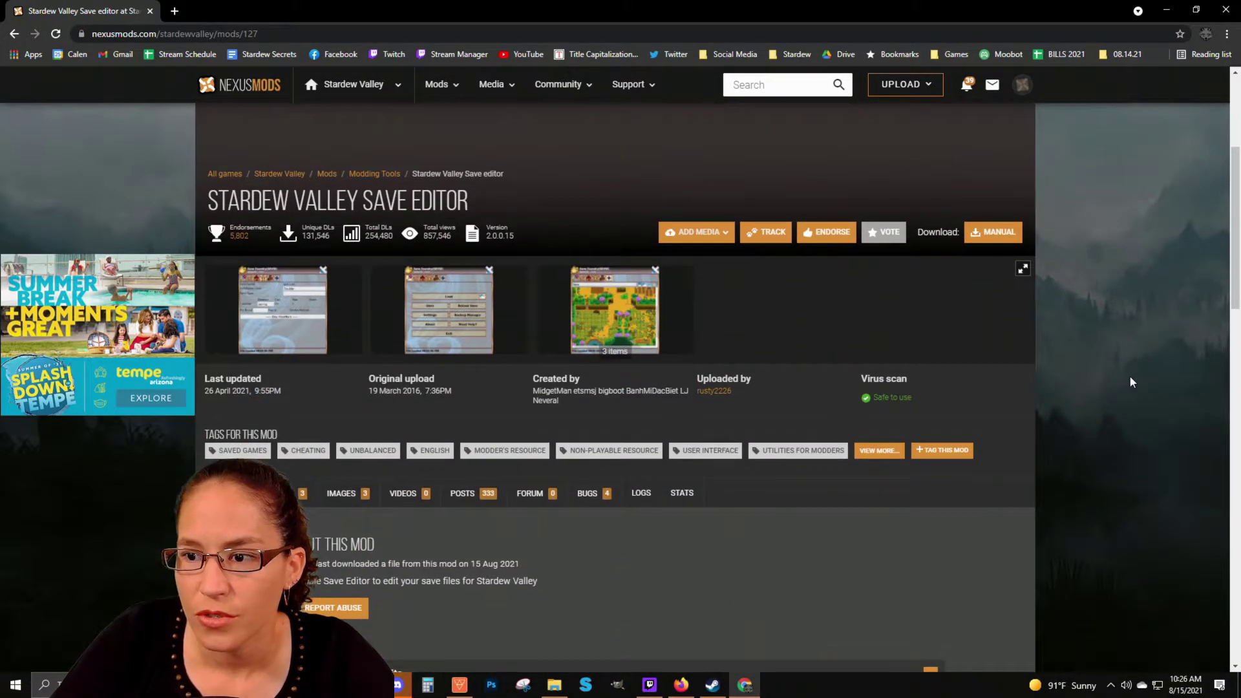
scroll(1131, 382, "down", 1)
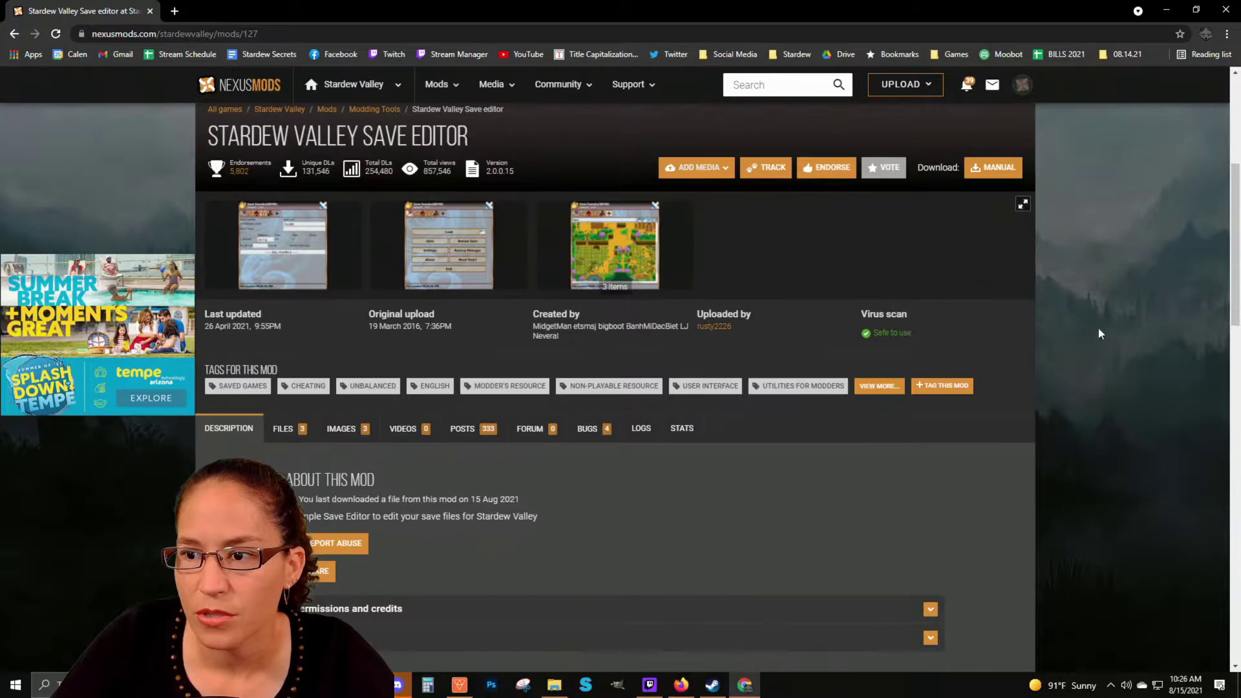
left_click(994, 179)
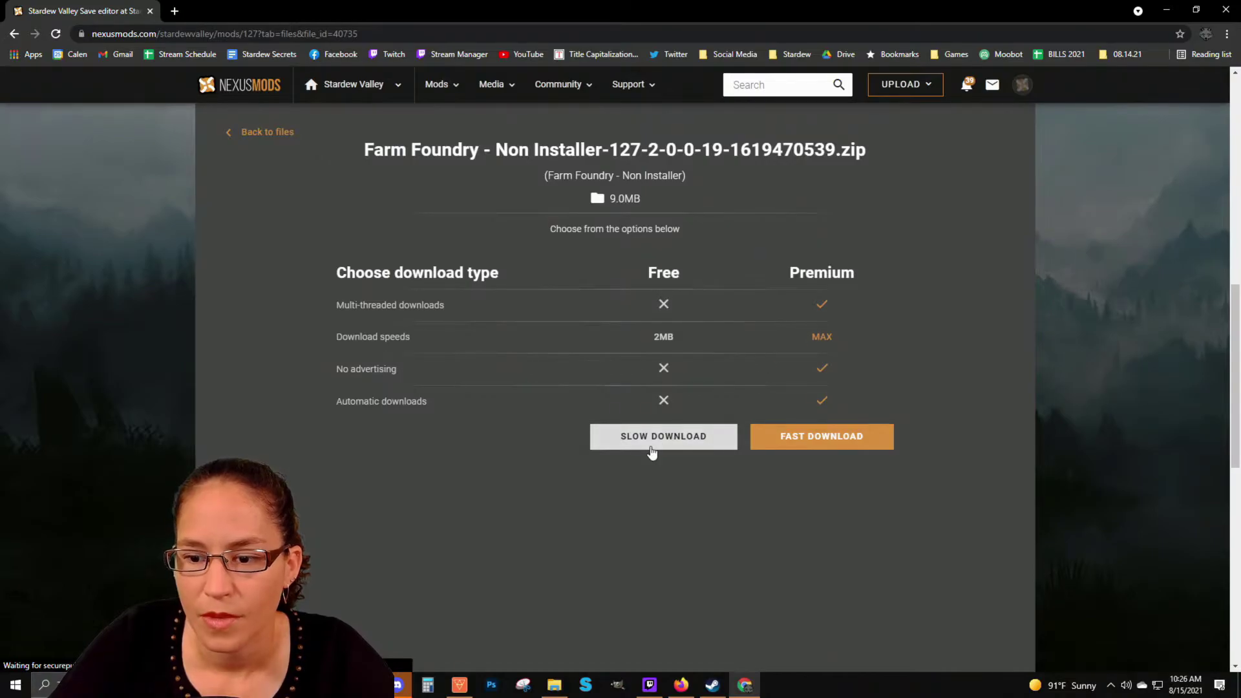
left_click(652, 437)
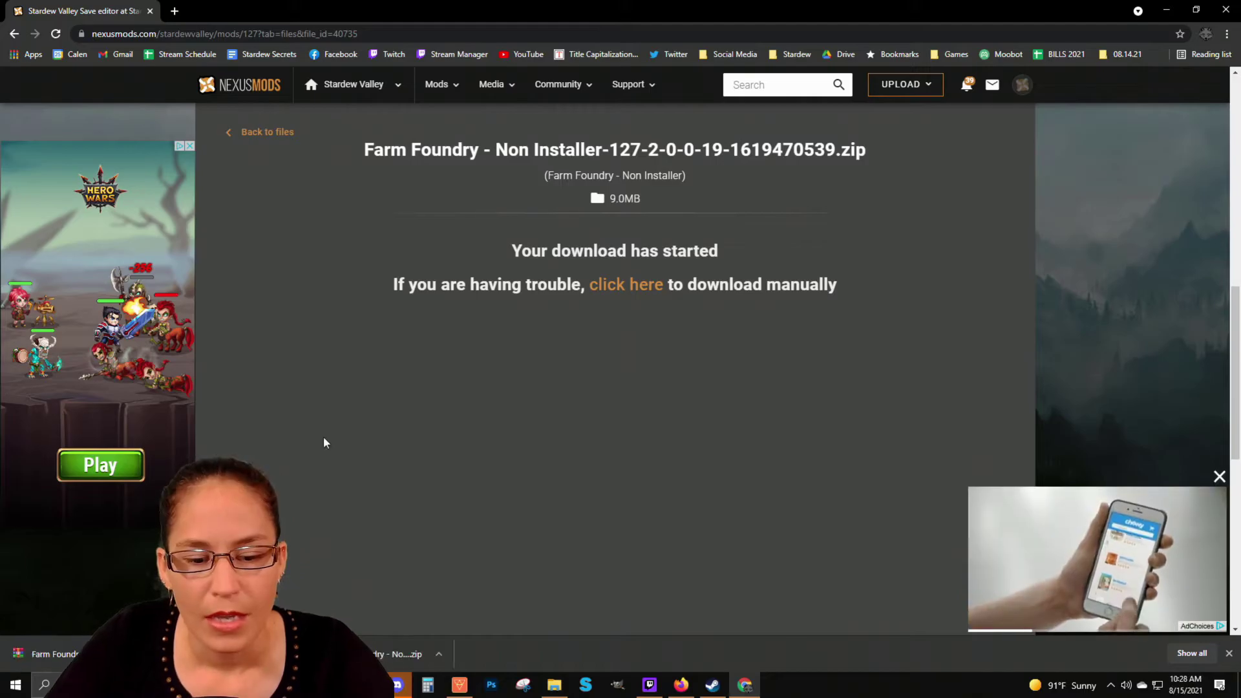
Step: Open the downloaded Farm Foundry zip in WinRAR, extract it into a new desktop folder named after the archive, and close WinRAR
left_click(60, 656)
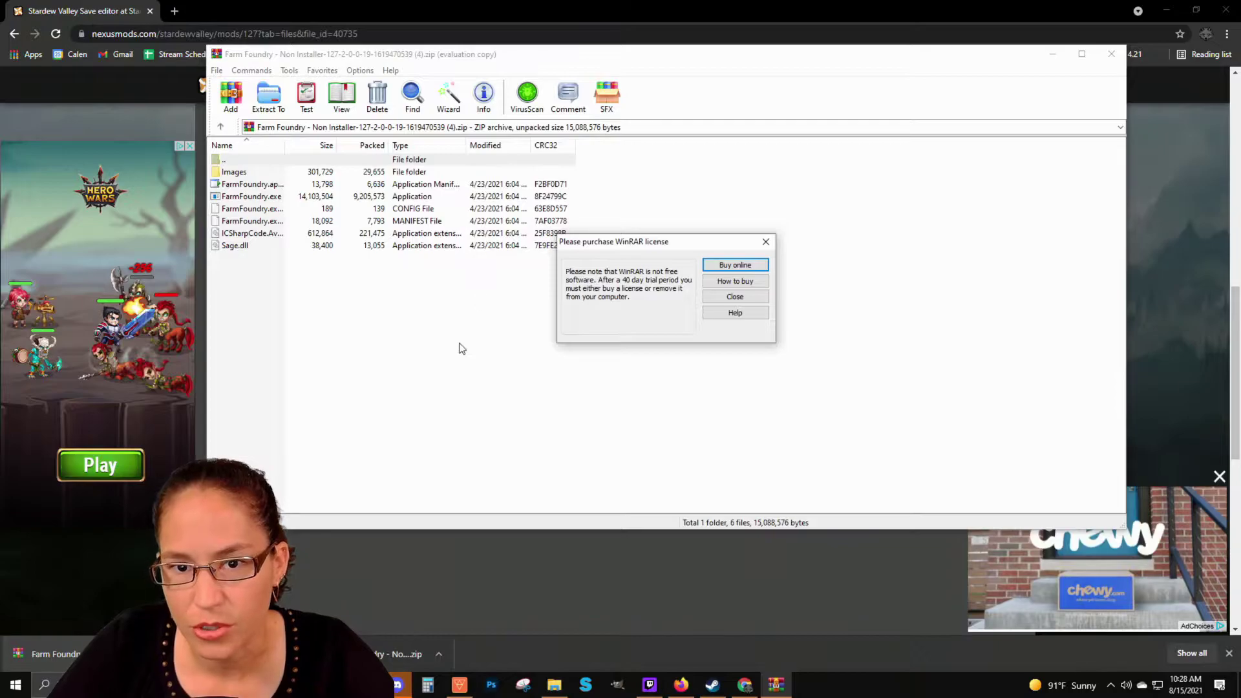
left_click(765, 242)
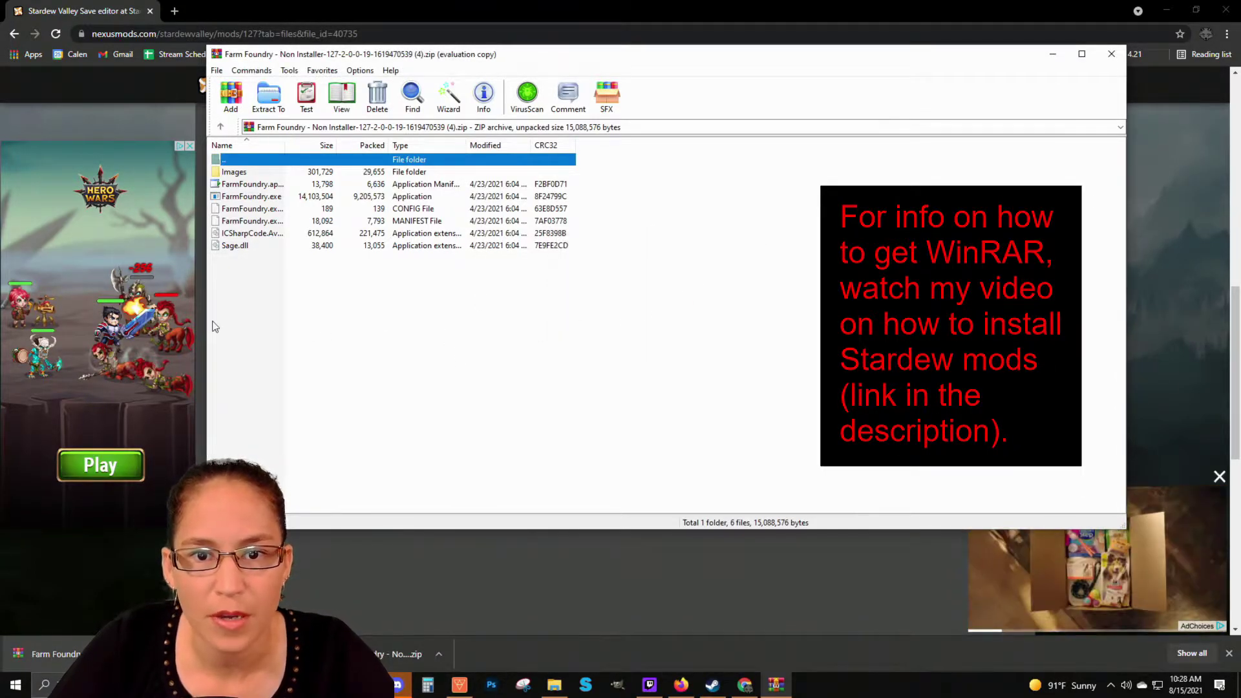
left_click(267, 97)
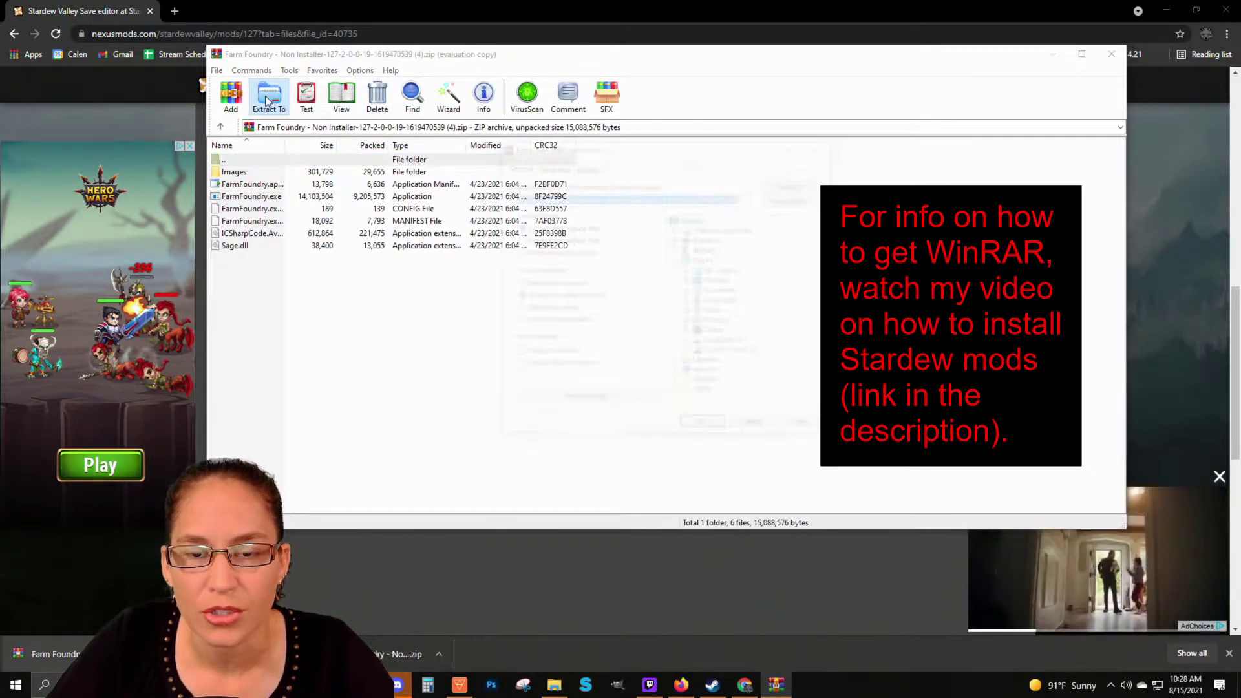
left_click(719, 280)
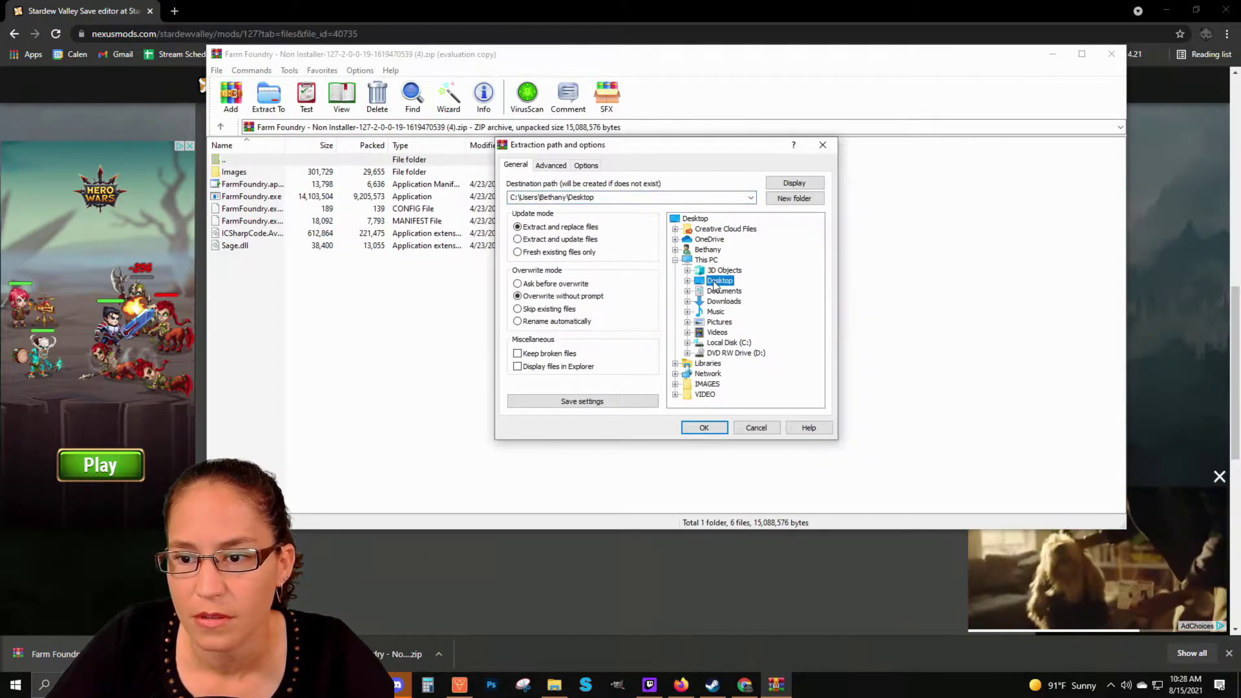
left_click(792, 199)
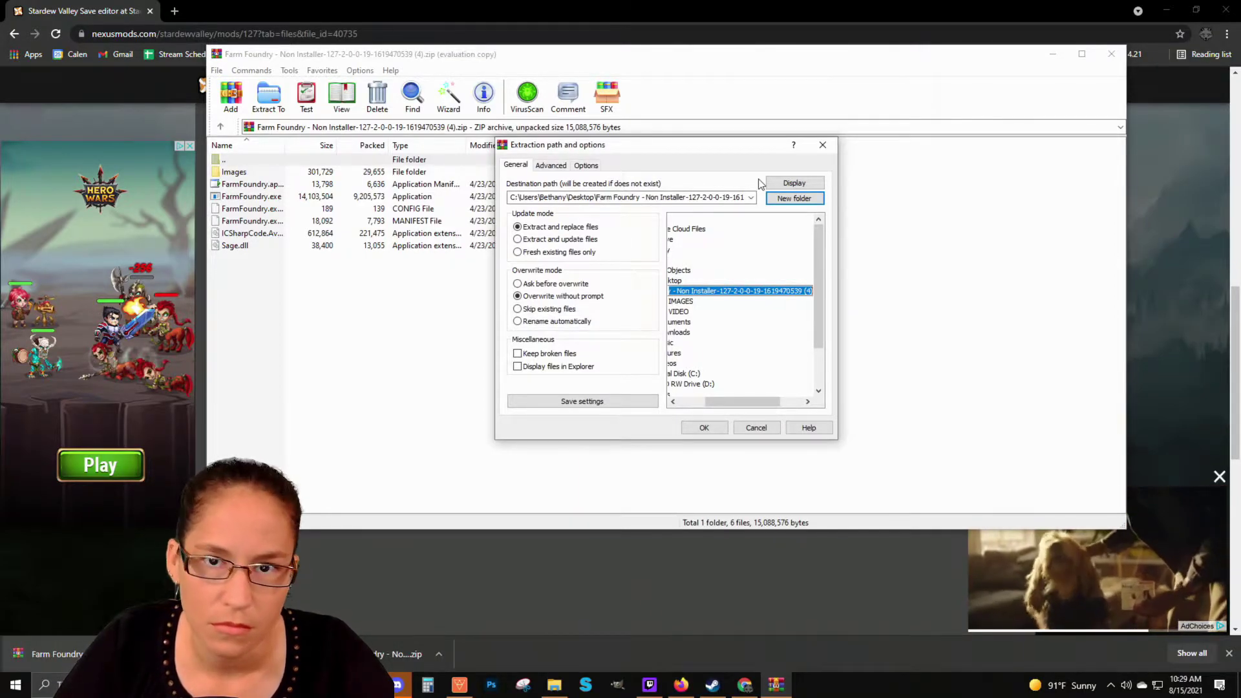
left_click(709, 429)
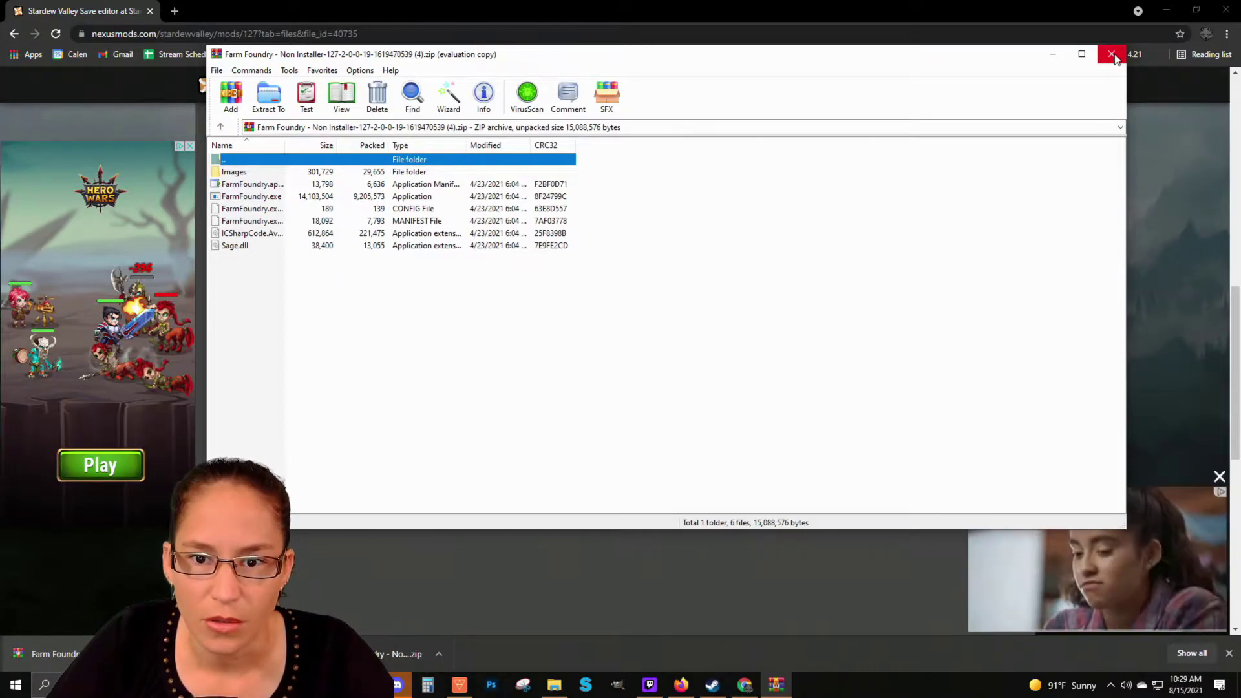
left_click(1112, 55)
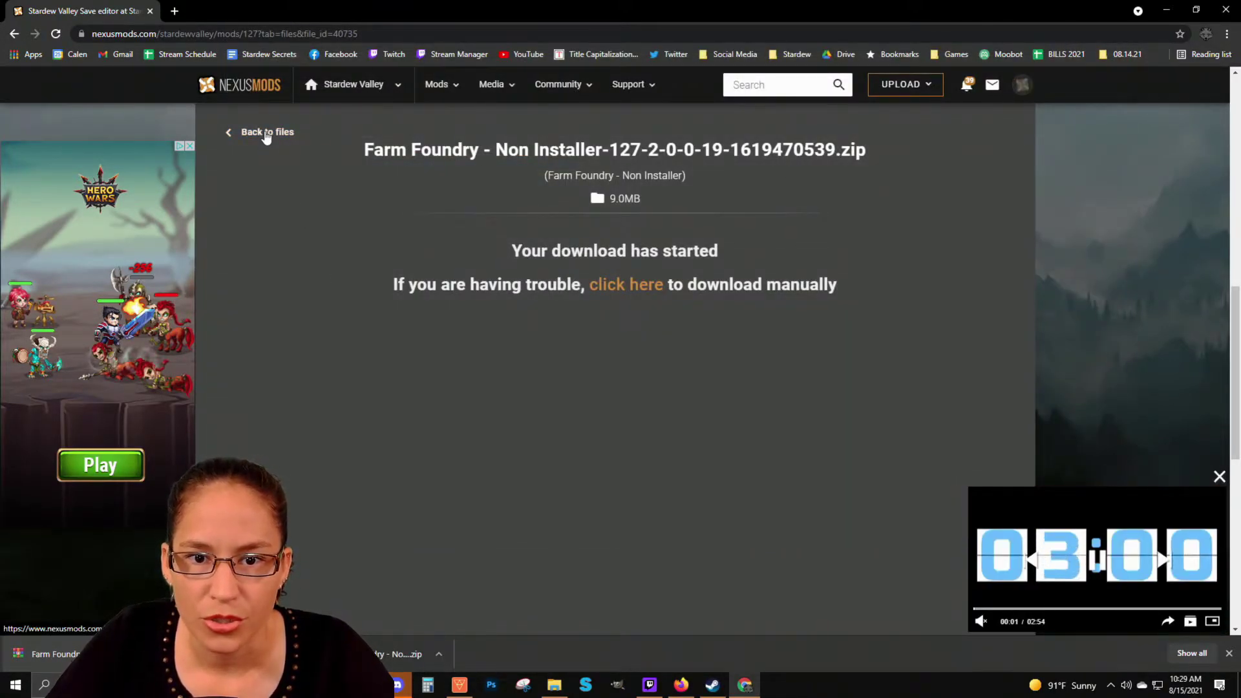
Step: Return to the save editor's files and manually download the optional Farm Foundry Image Pack at the free slow speed
left_click(266, 134)
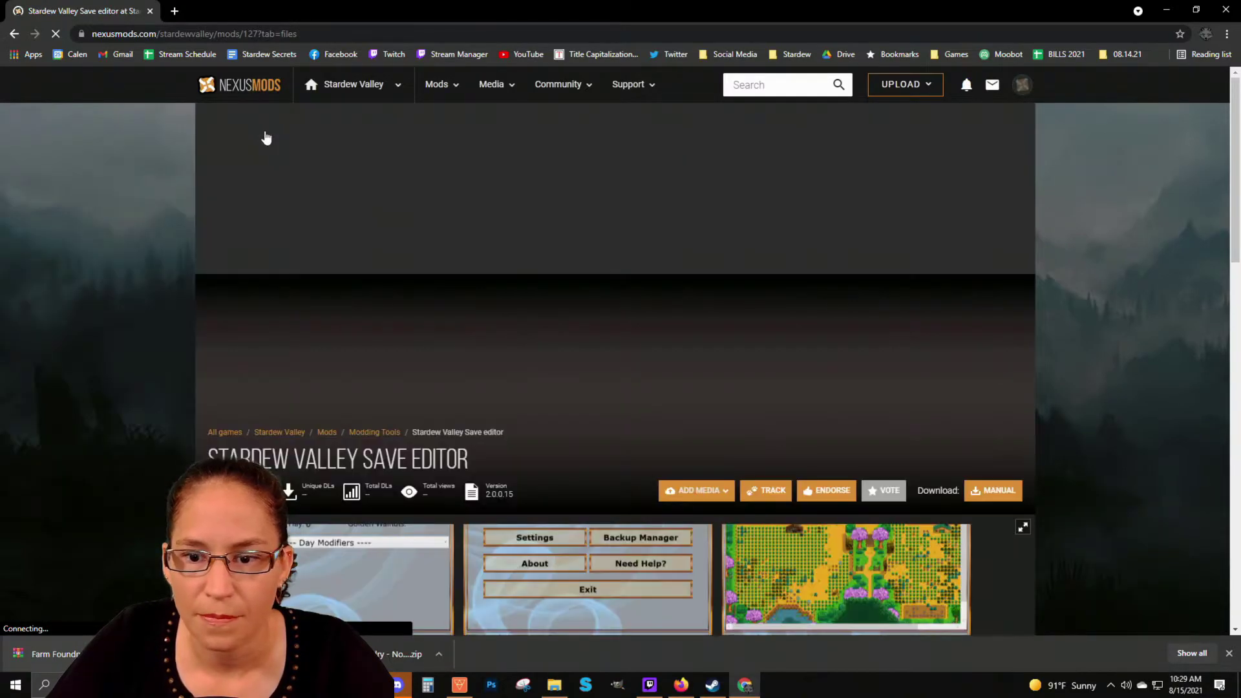
scroll(1011, 374, "down", 2)
scroll(989, 397, "down", 6)
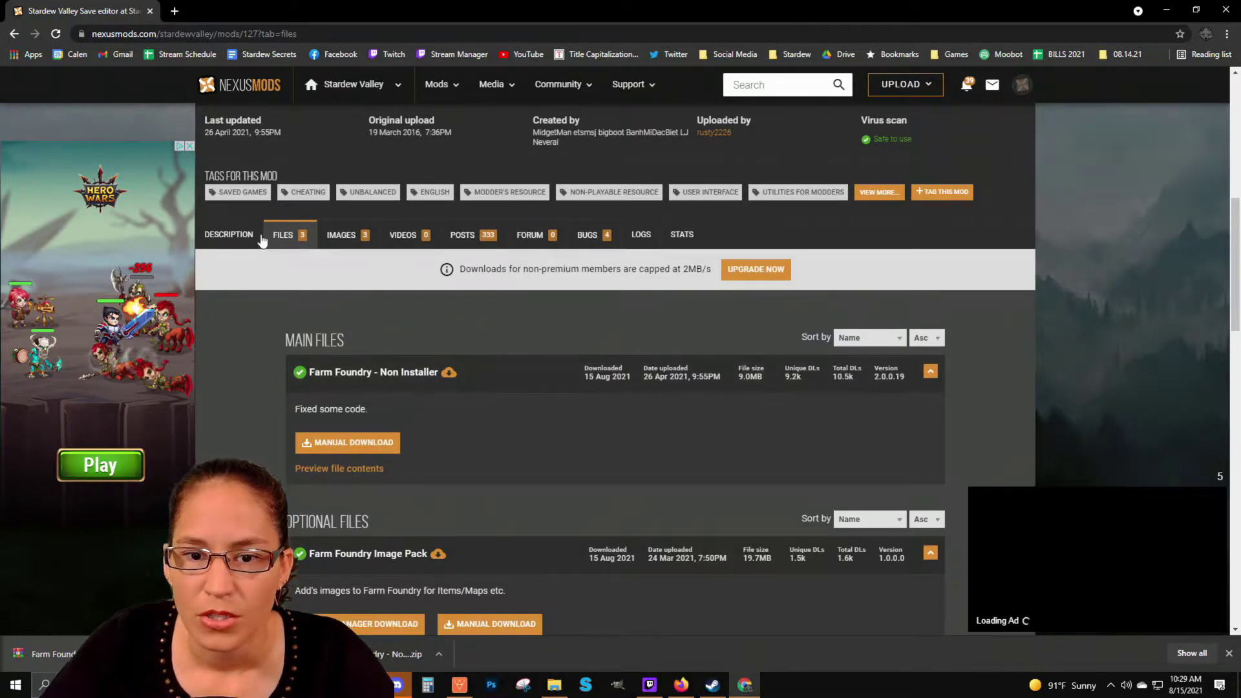
left_click(278, 237)
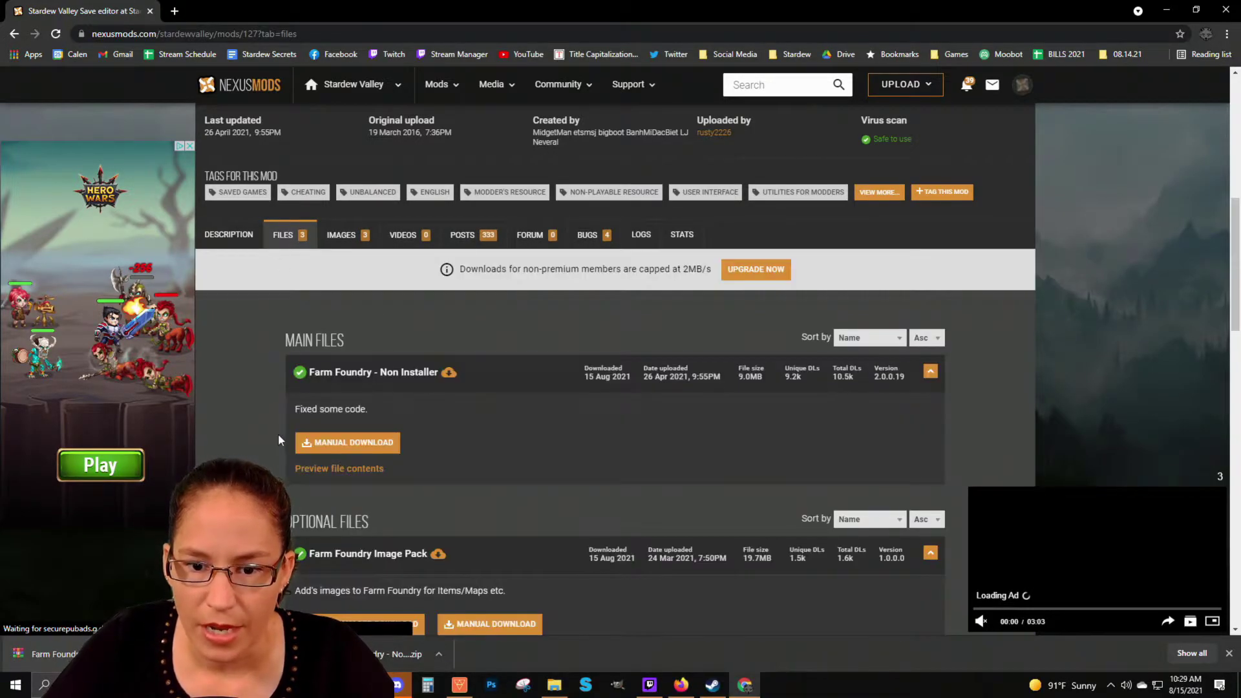
scroll(280, 440, "down", 3)
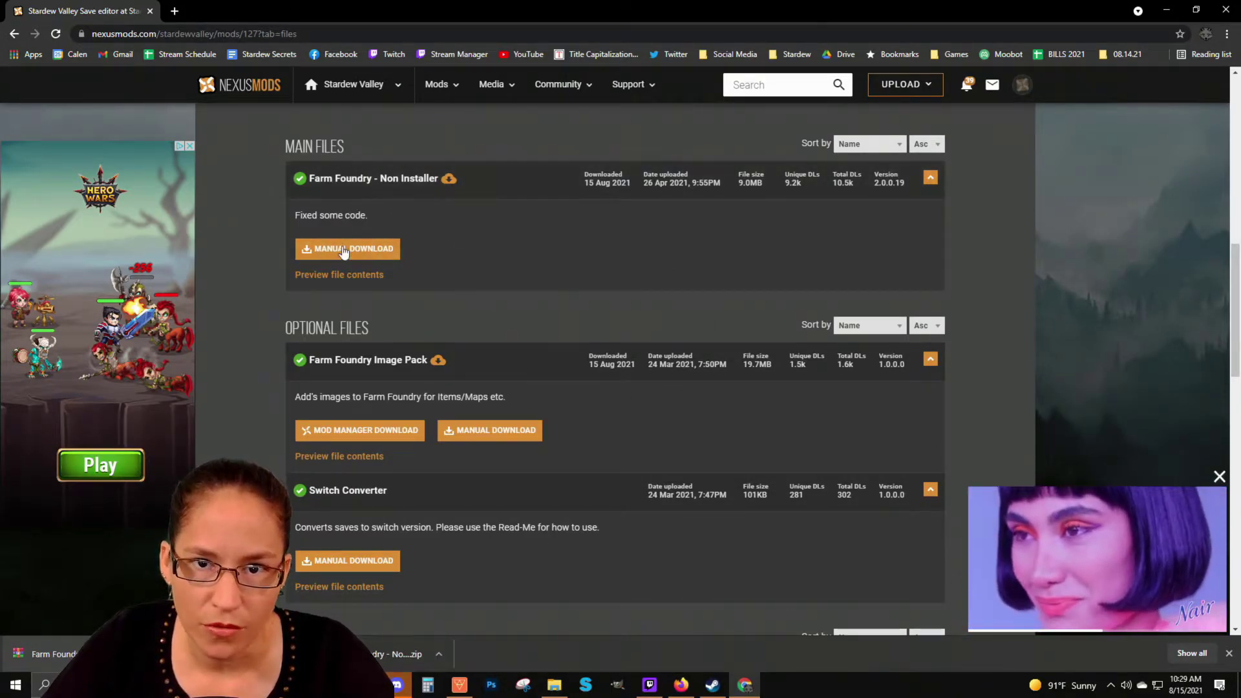
scroll(234, 311, "down", 2)
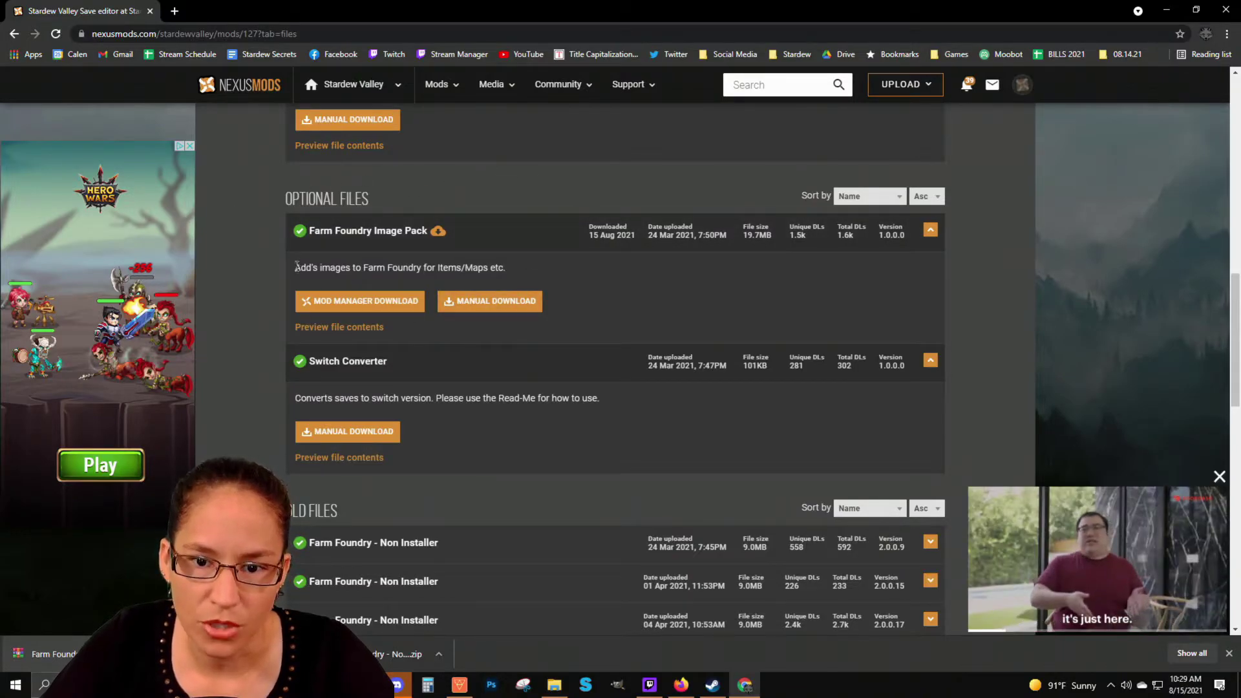
left_click(504, 308)
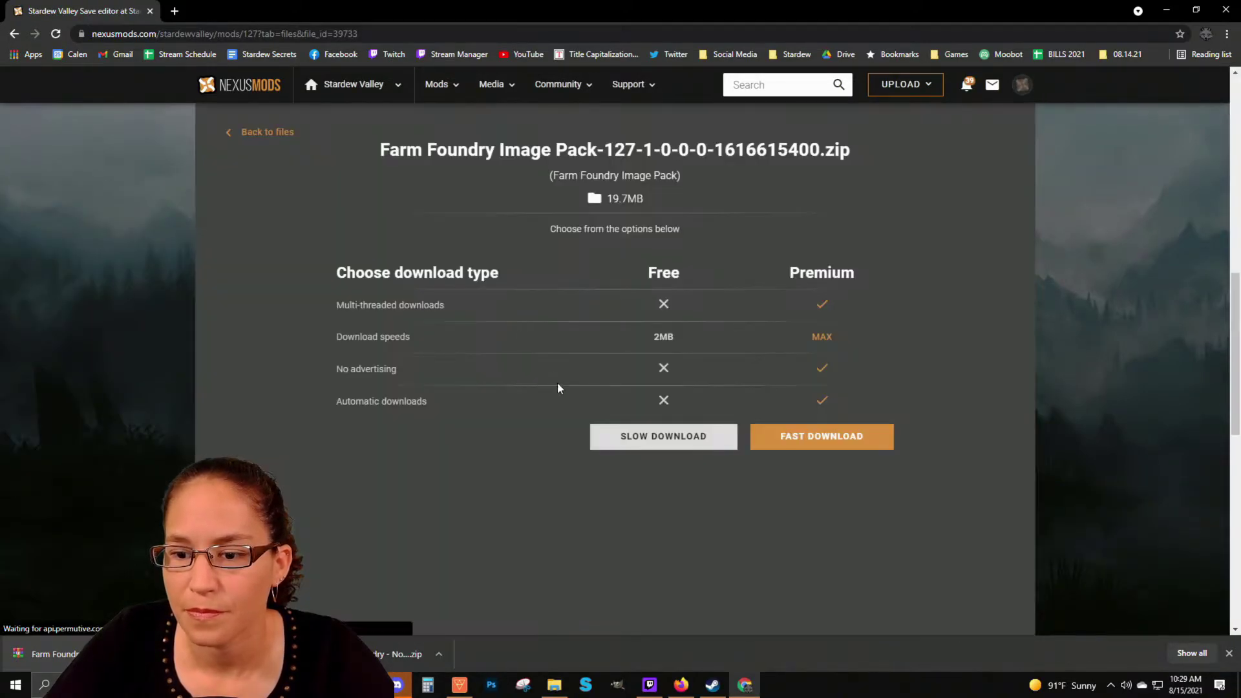
left_click(640, 437)
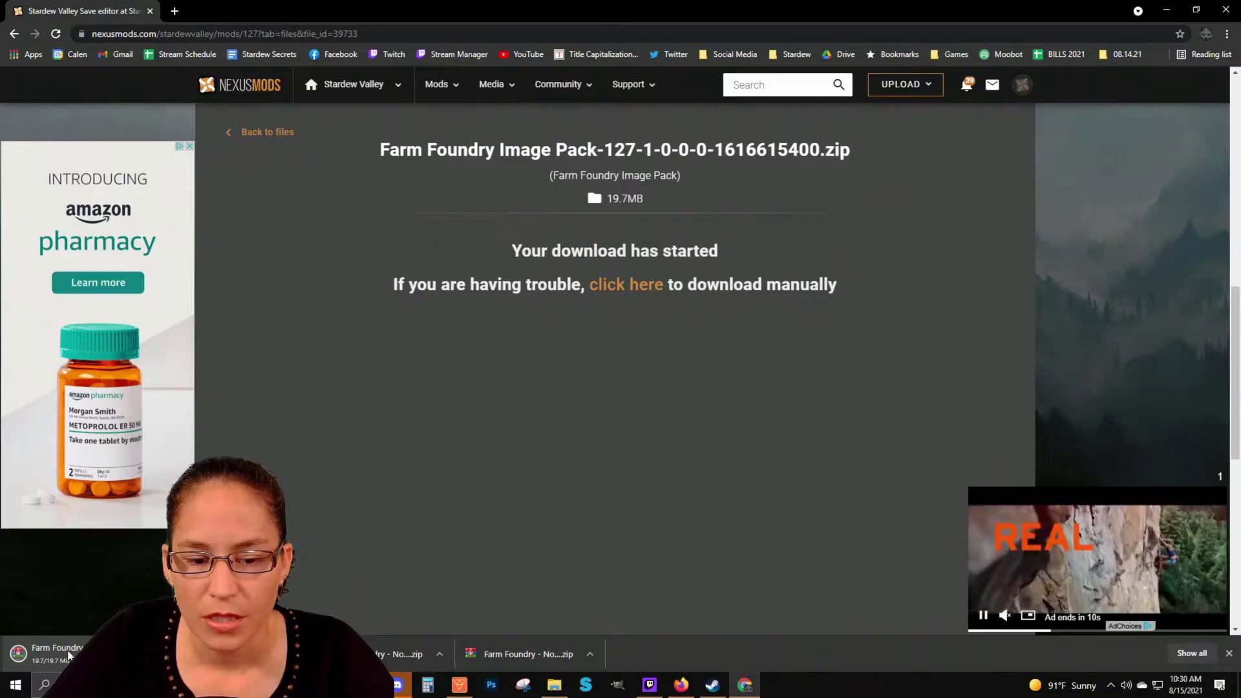
Step: Extract the downloaded Image Pack zip with WinRAR into the desktop's Farm Foundry - Non Installer folder, then close WinRAR and the browser
left_click(69, 656)
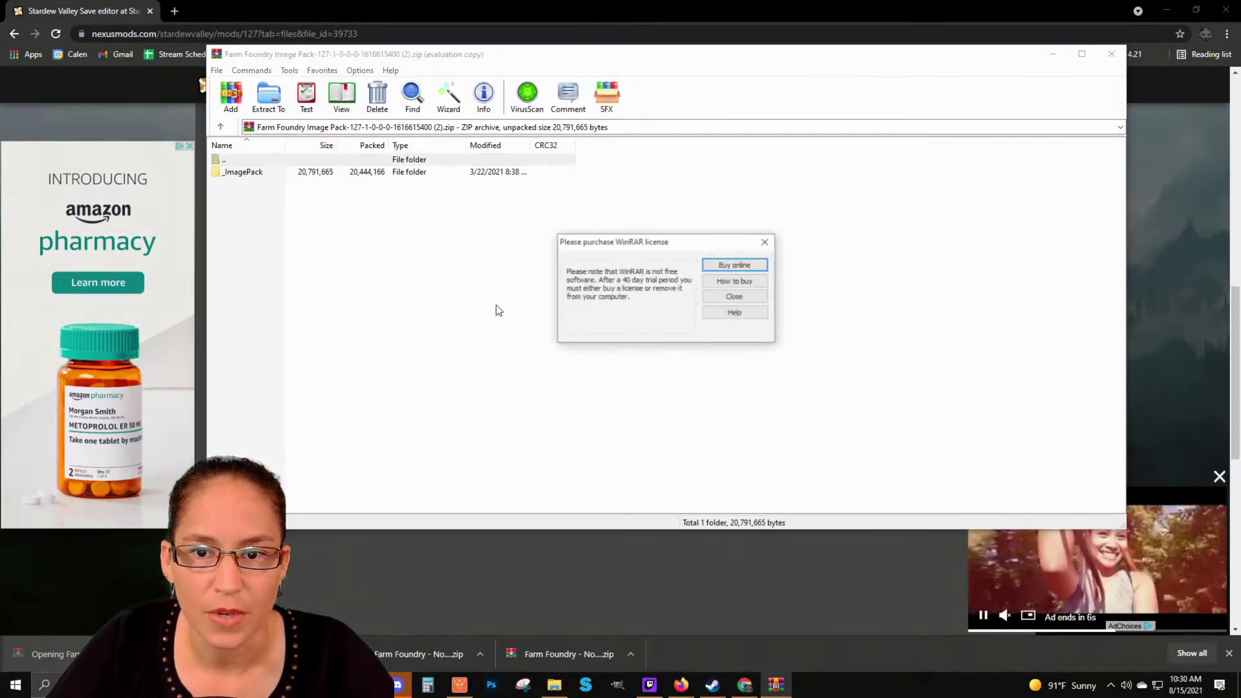
left_click(765, 241)
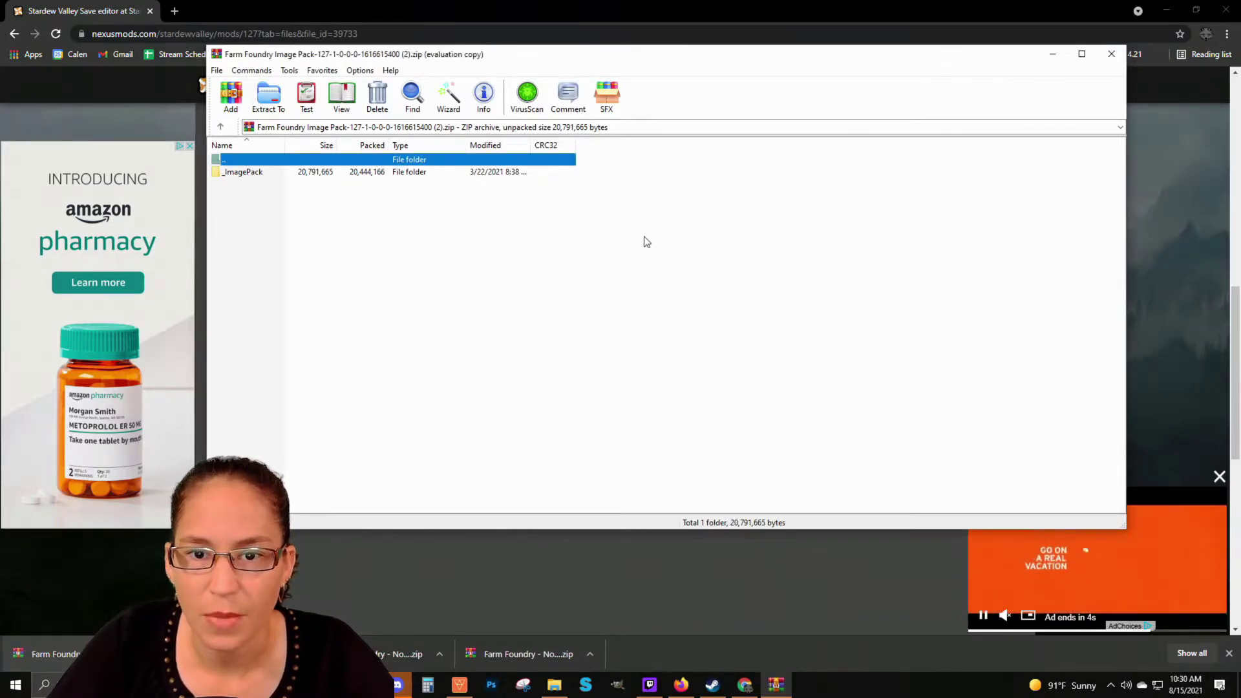
left_click(269, 104)
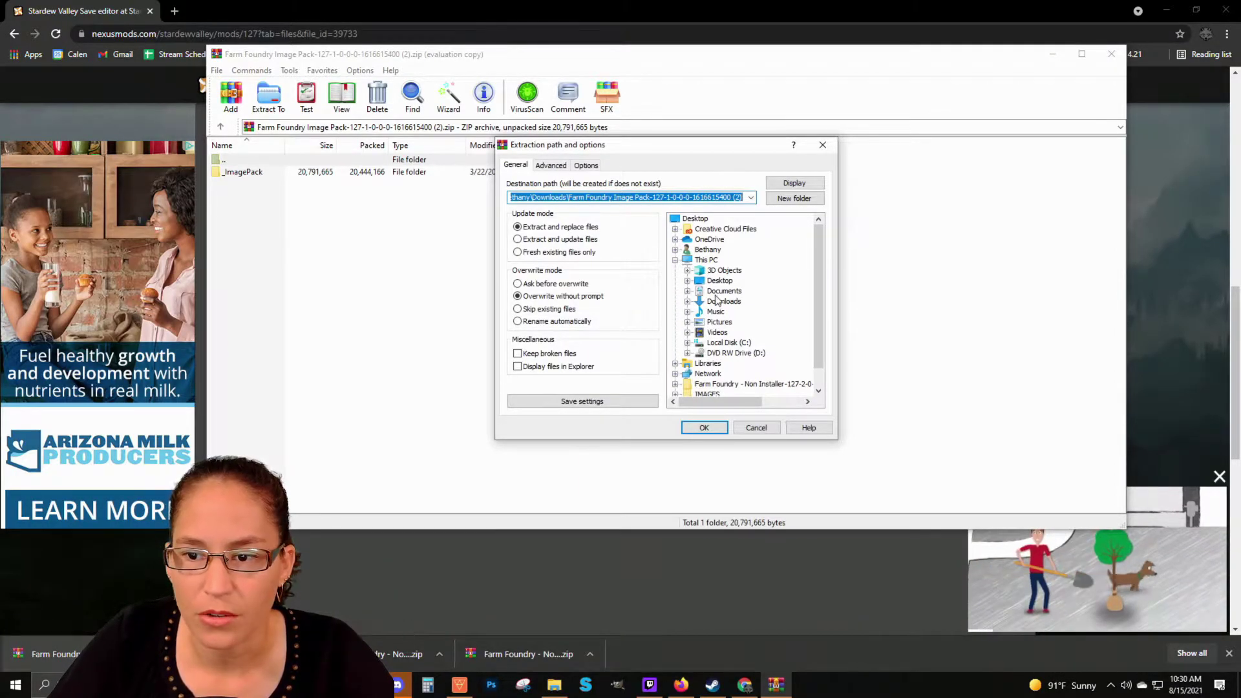
left_click(687, 282)
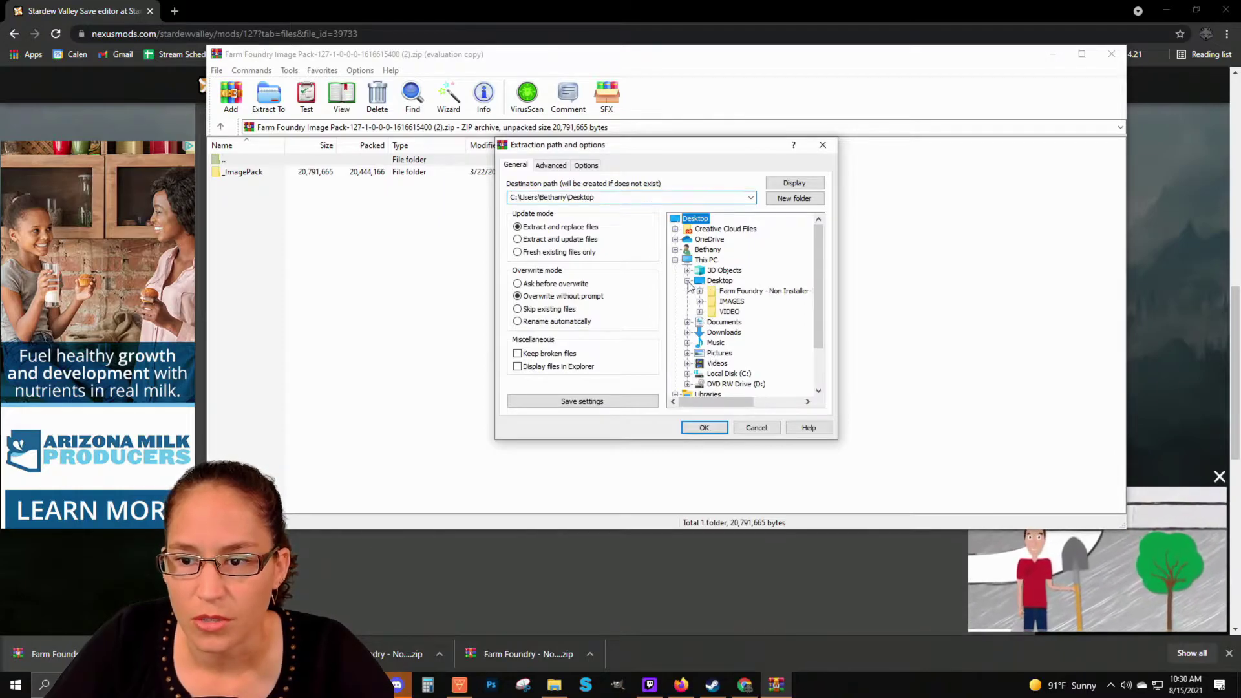
left_click(729, 291)
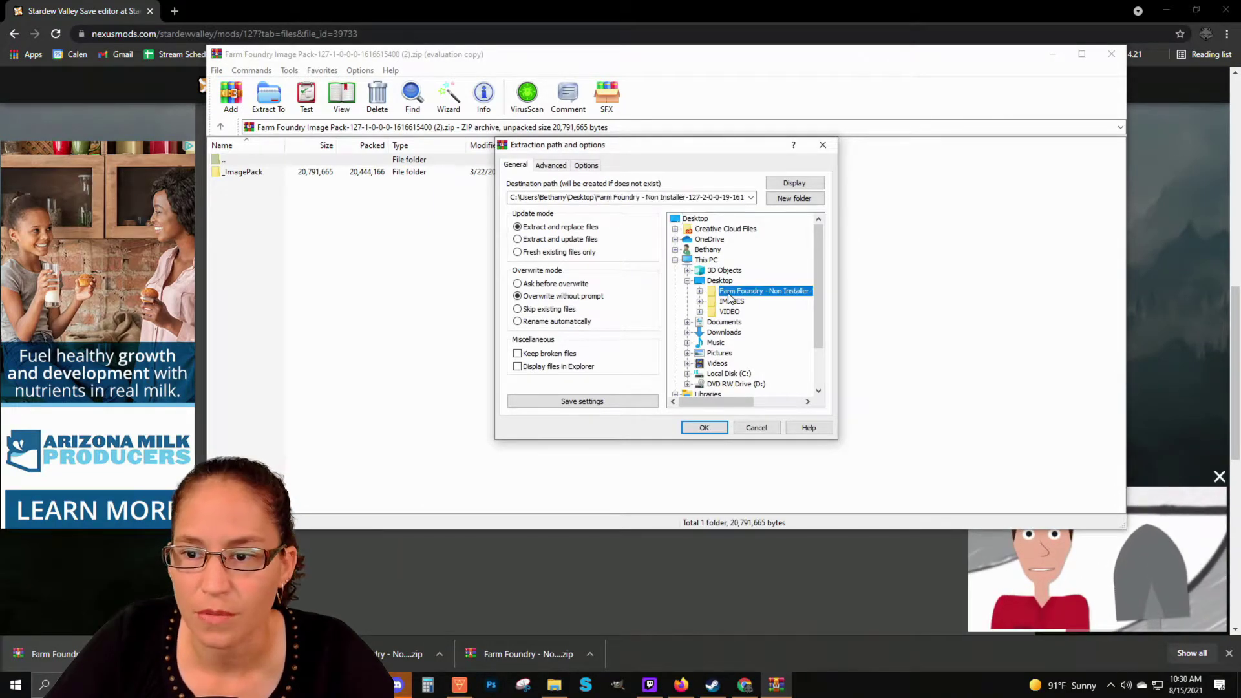
left_click(718, 424)
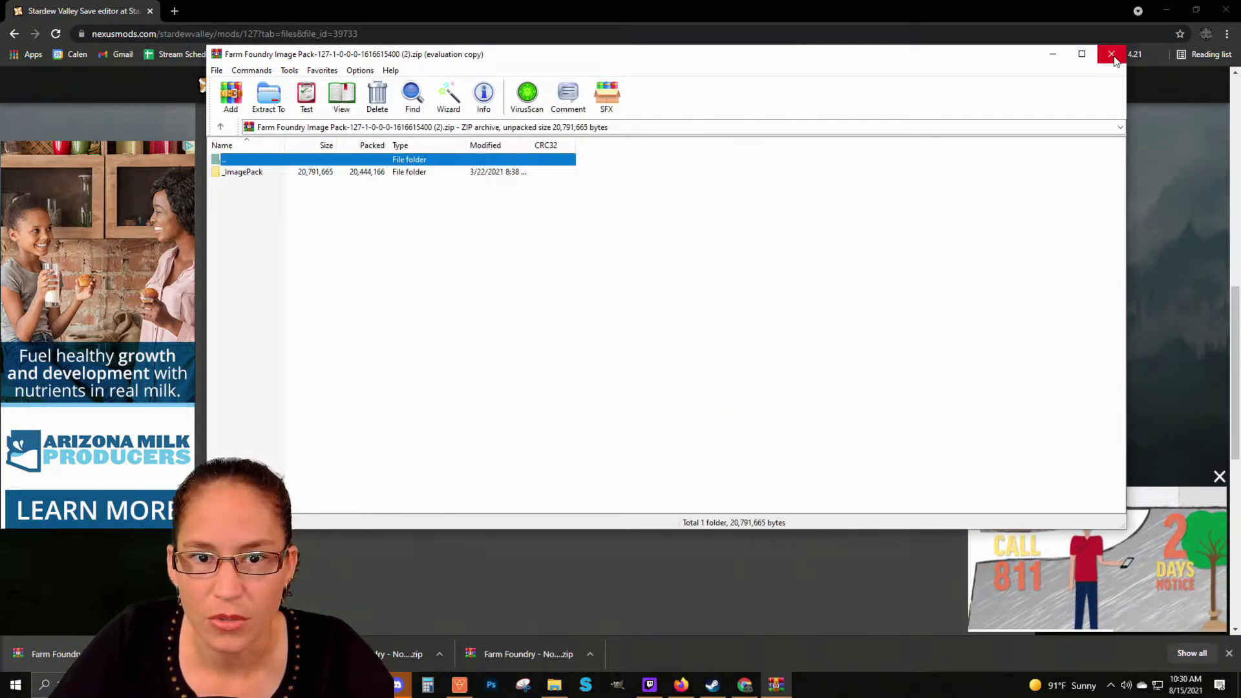
left_click(1111, 56)
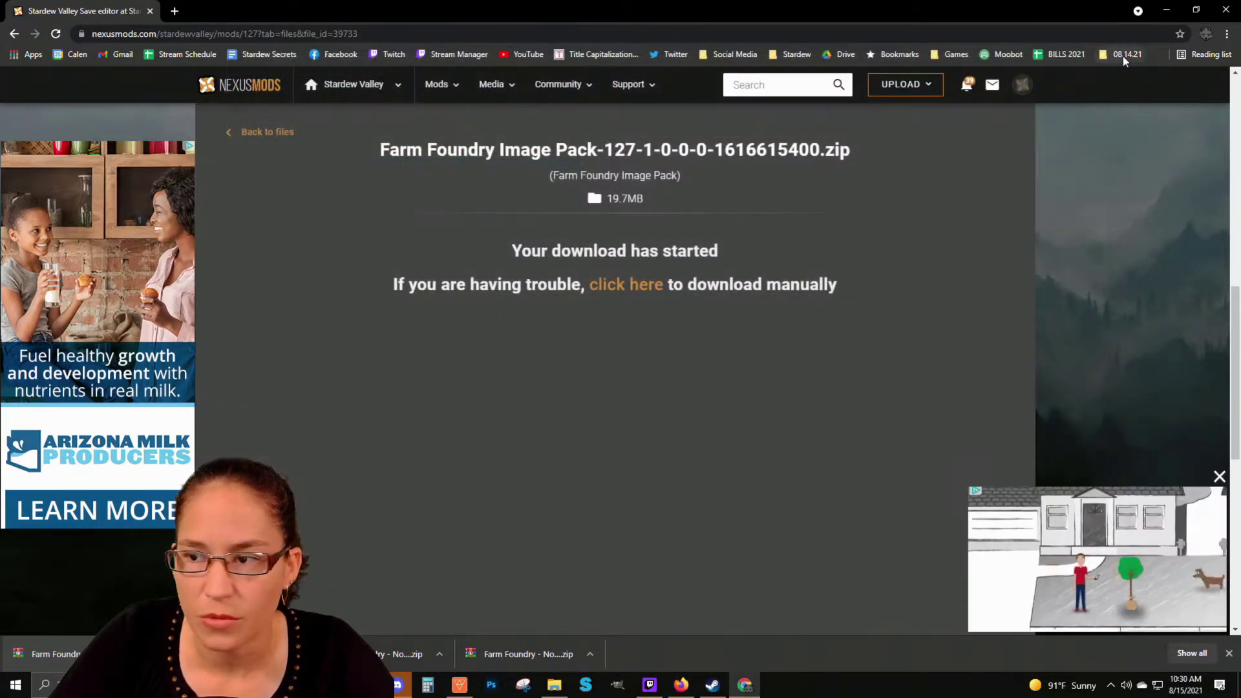
left_click(1223, 14)
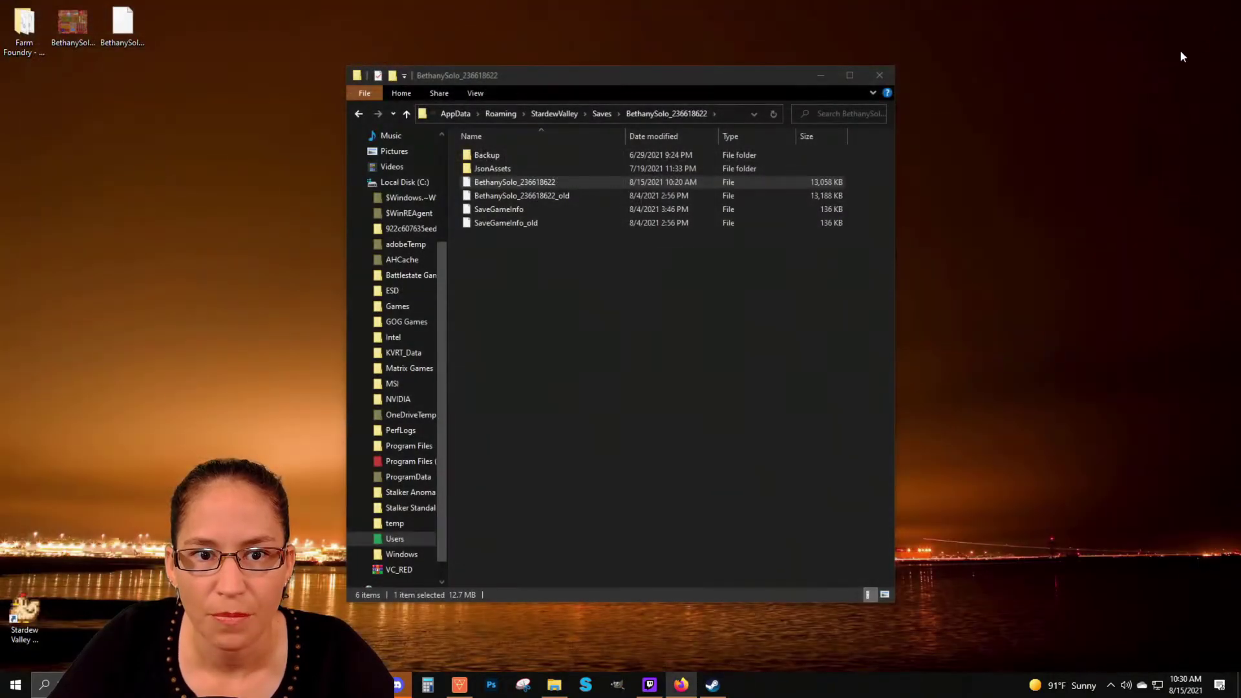
Step: Run the Install Image Pack batch file from the desktop Farm Foundry folder's _ImagePack subfolder, finish the installation and close the folder
double_click(26, 44)
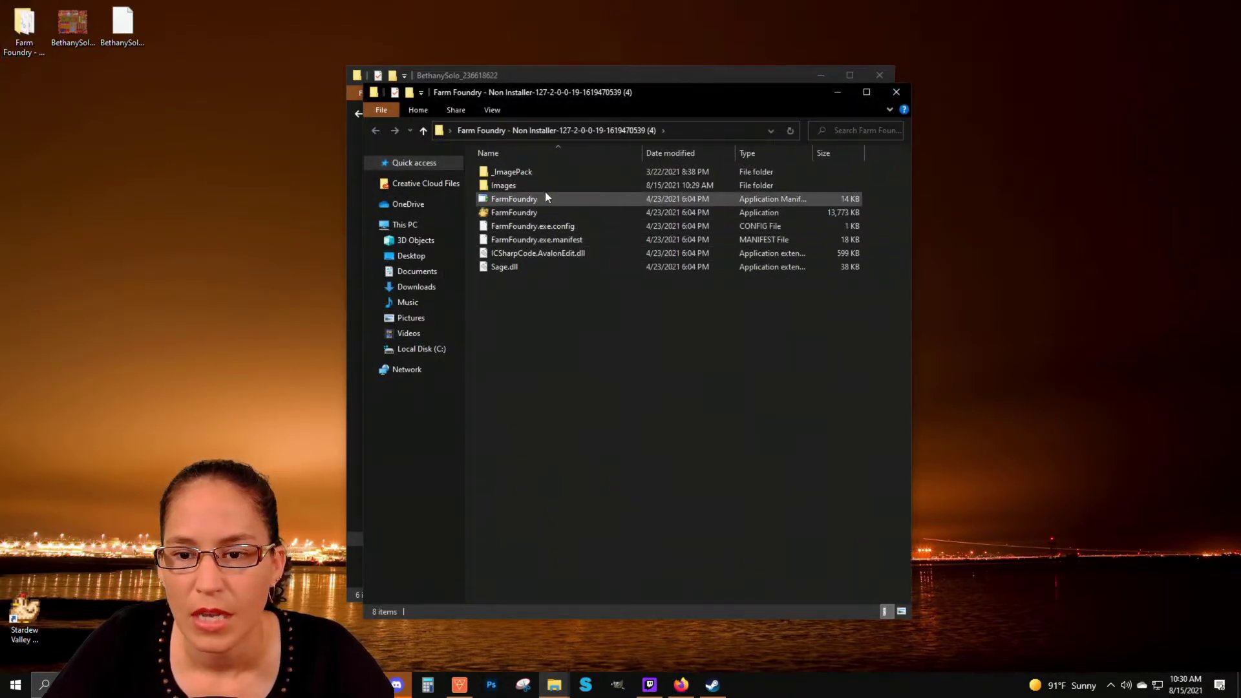
double_click(516, 176)
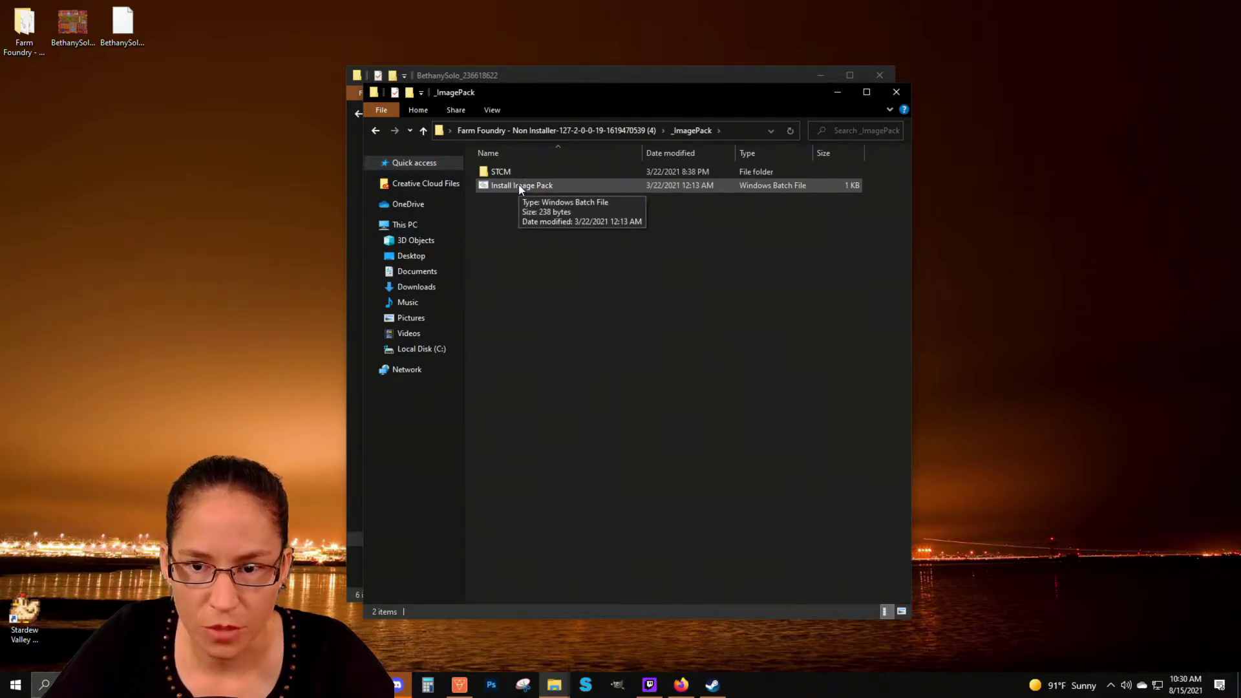
double_click(519, 186)
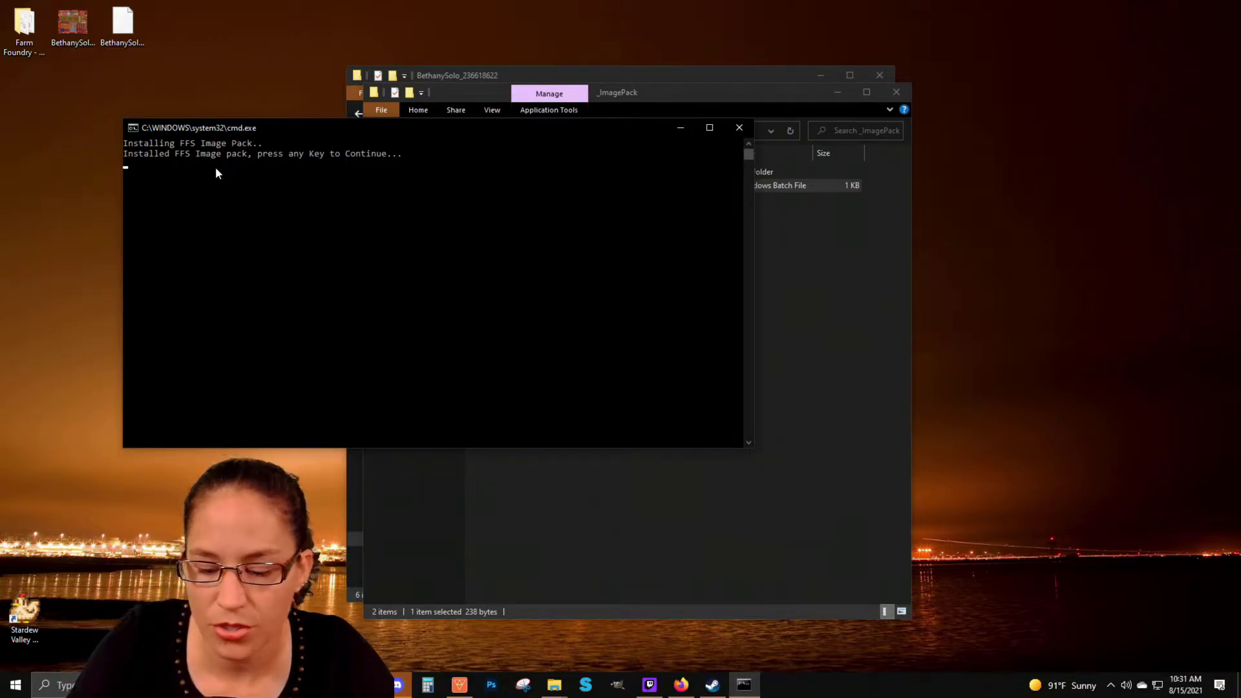
key("Return")
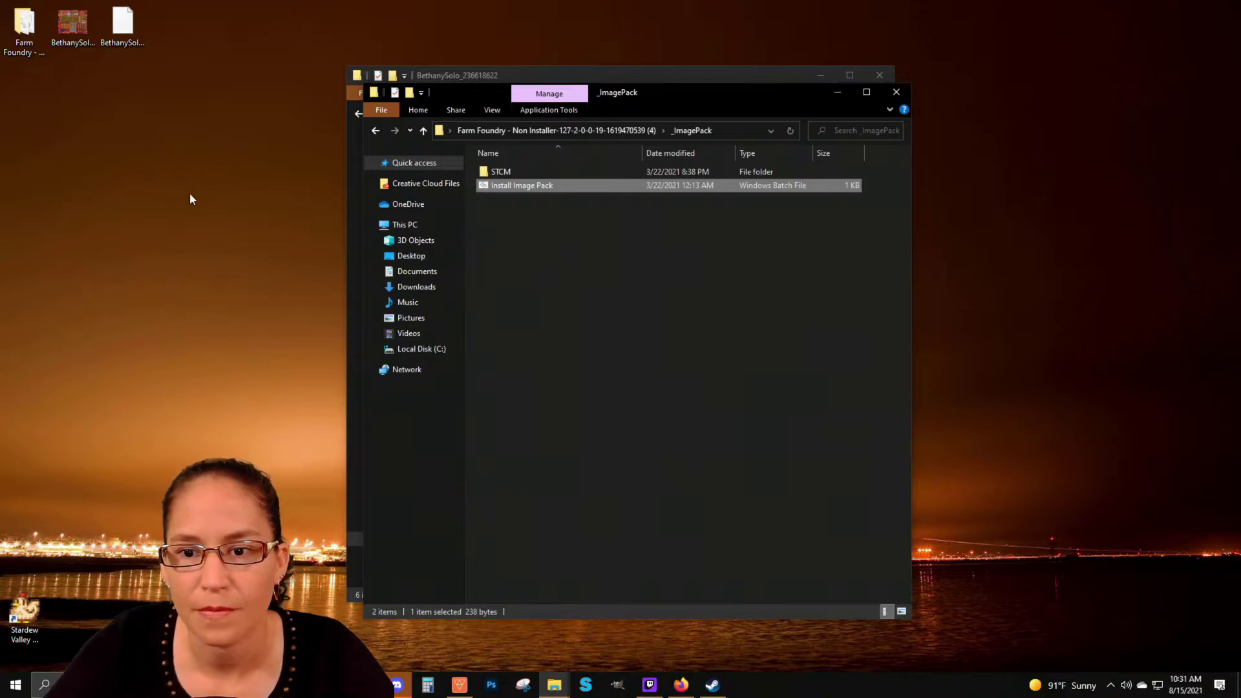
left_click(896, 93)
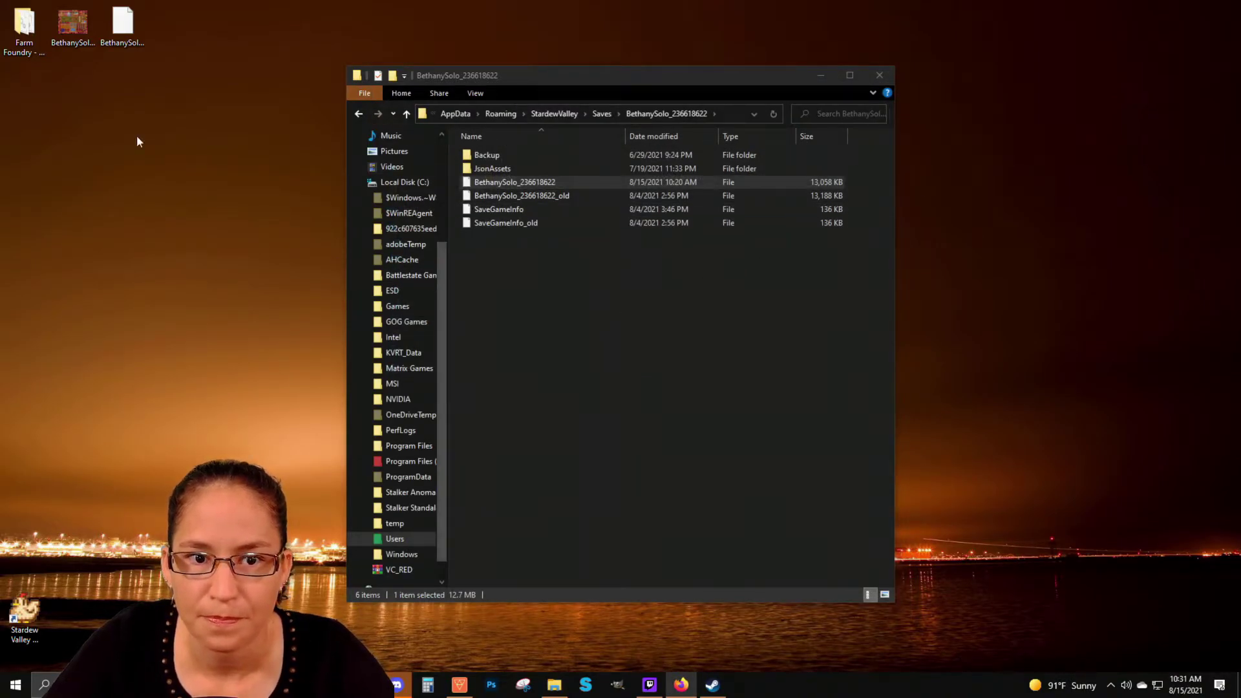
Step: Launch the FarmFoundry application from the desktop Farm Foundry folder and load the BP Industries farm save
double_click(23, 45)
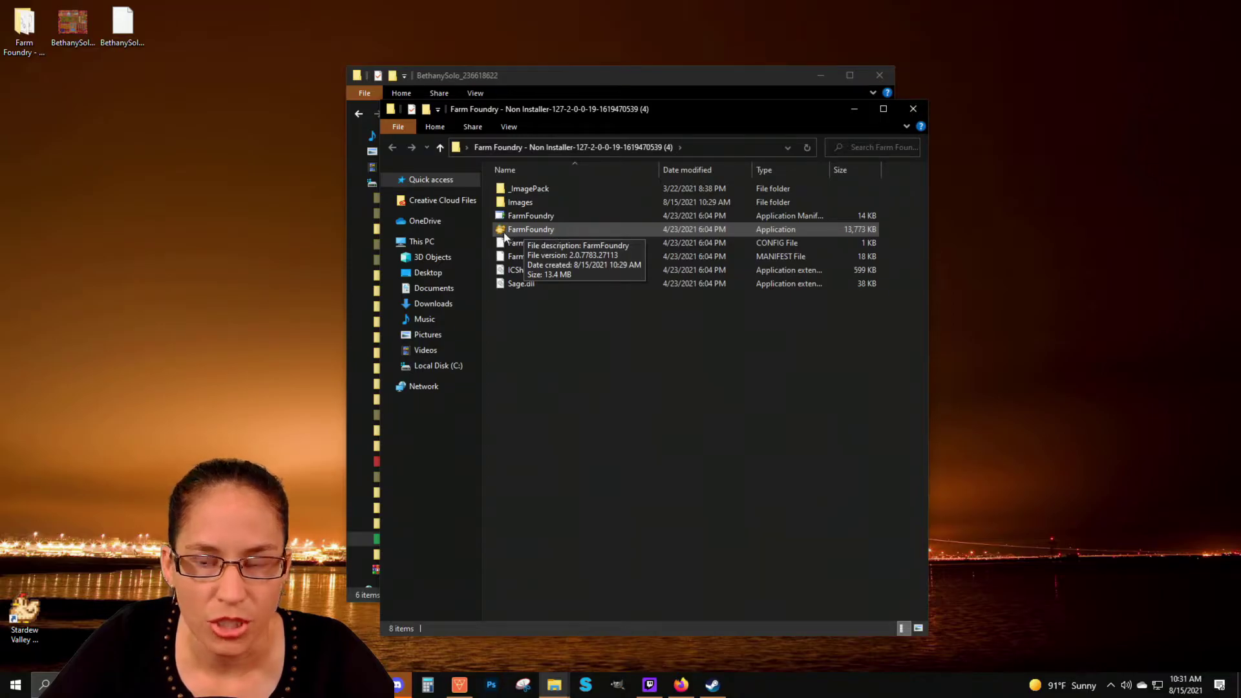
double_click(536, 232)
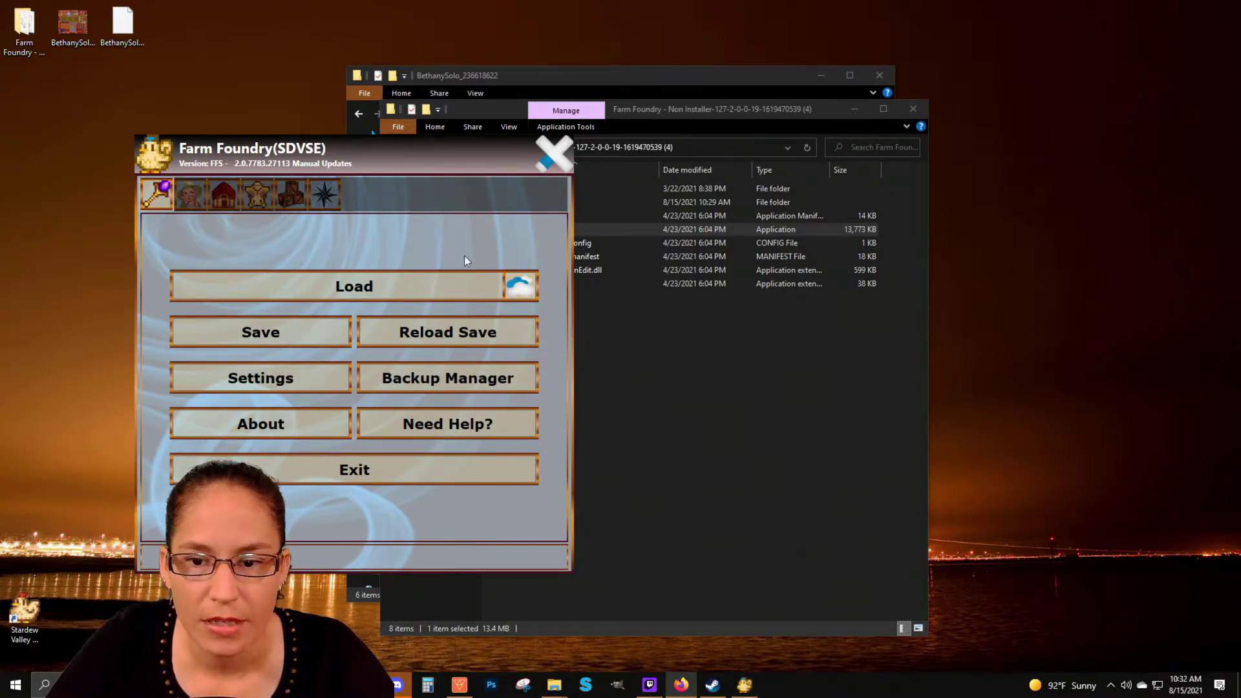
left_click(380, 288)
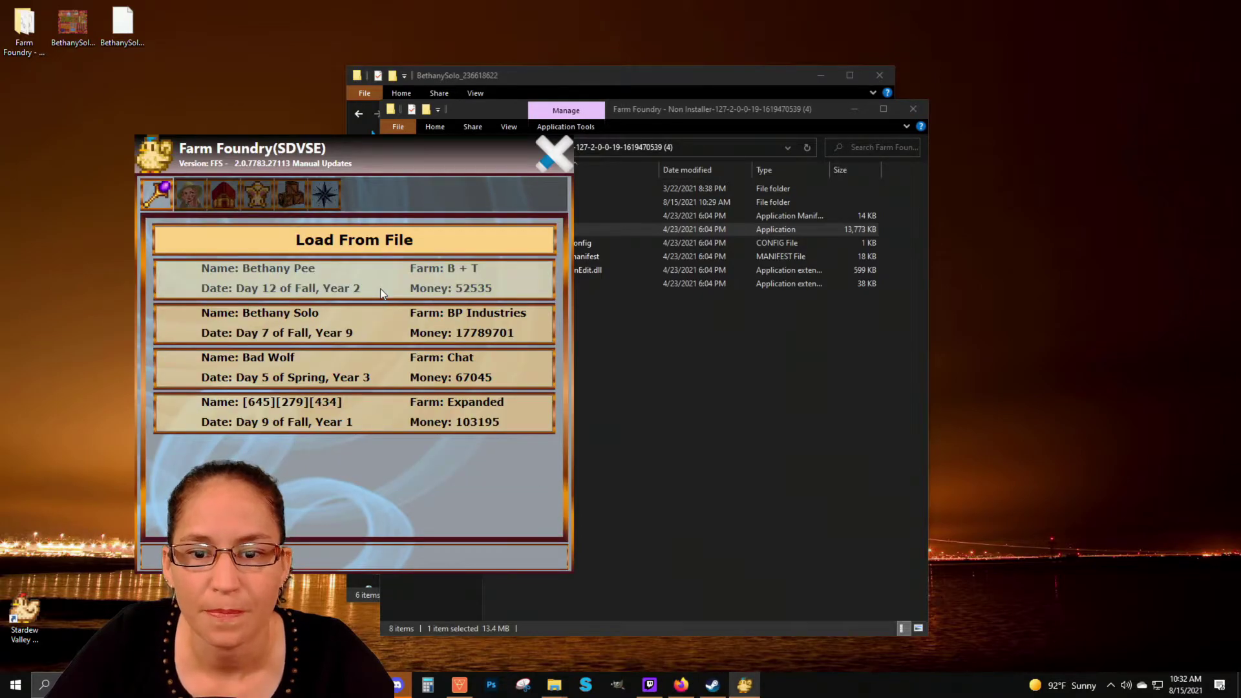
left_click(339, 331)
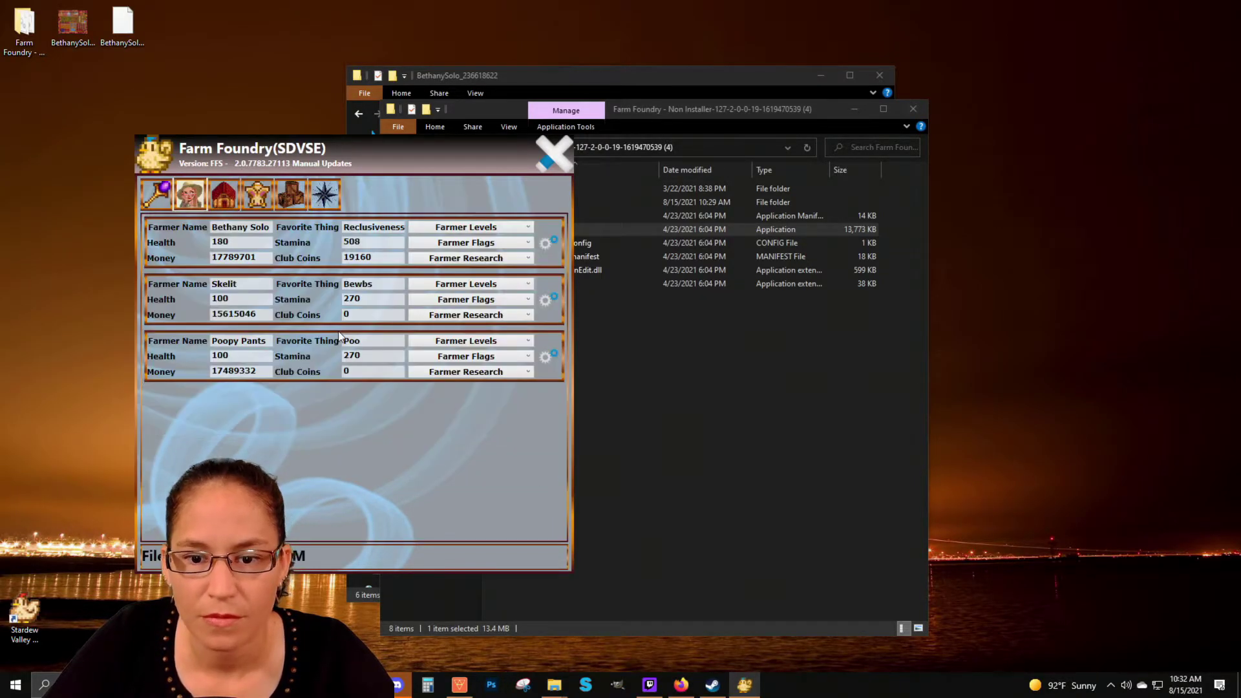
Step: Open the Farm map in the map editor and enlarge the Farm Foundry window to show most of the farm
left_click(328, 204)
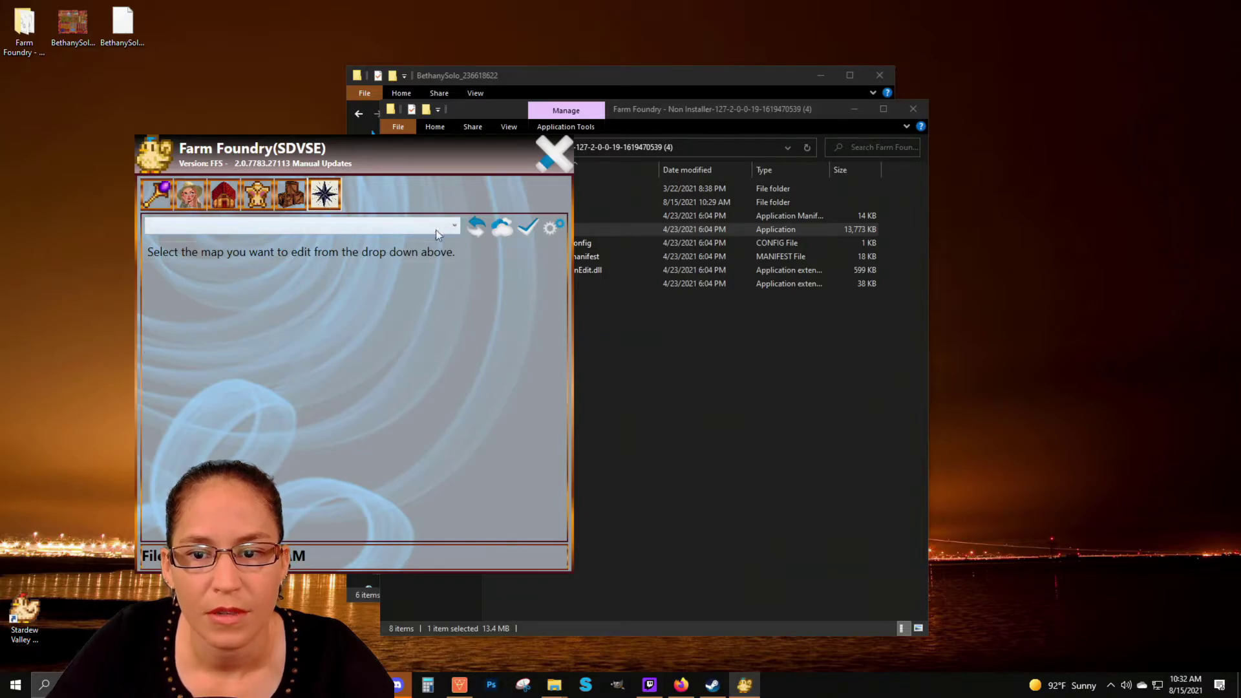
left_click(456, 227)
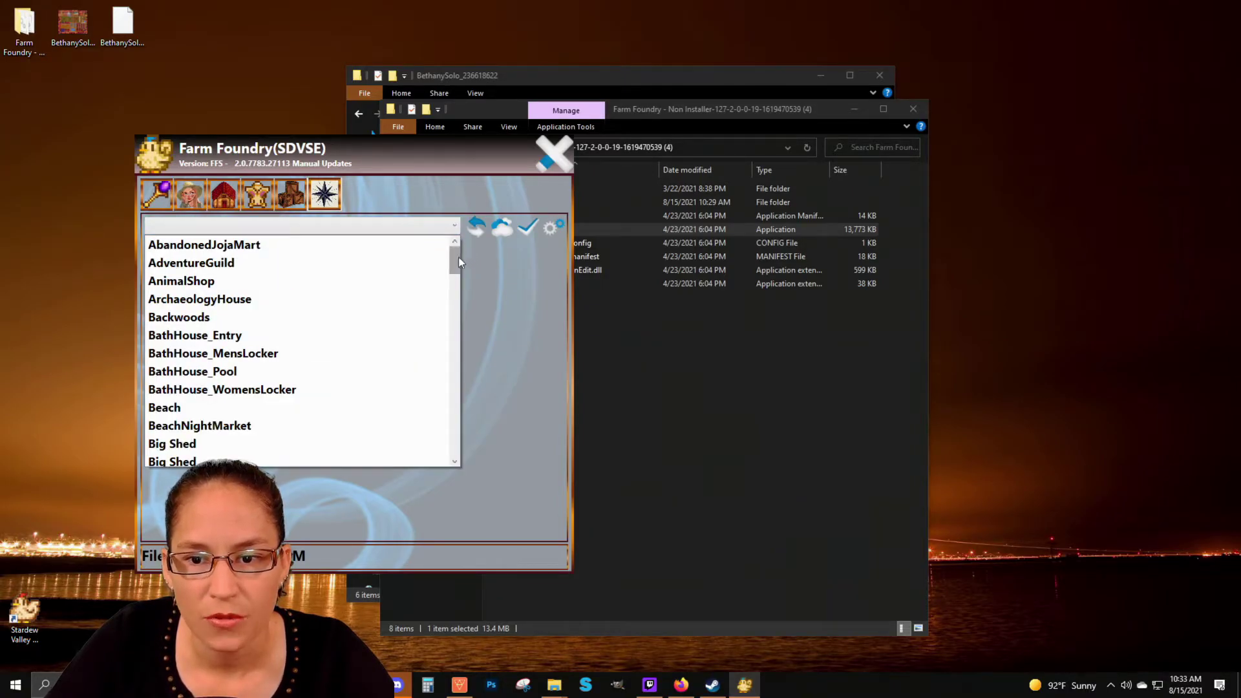
left_click_drag(459, 258, 463, 326)
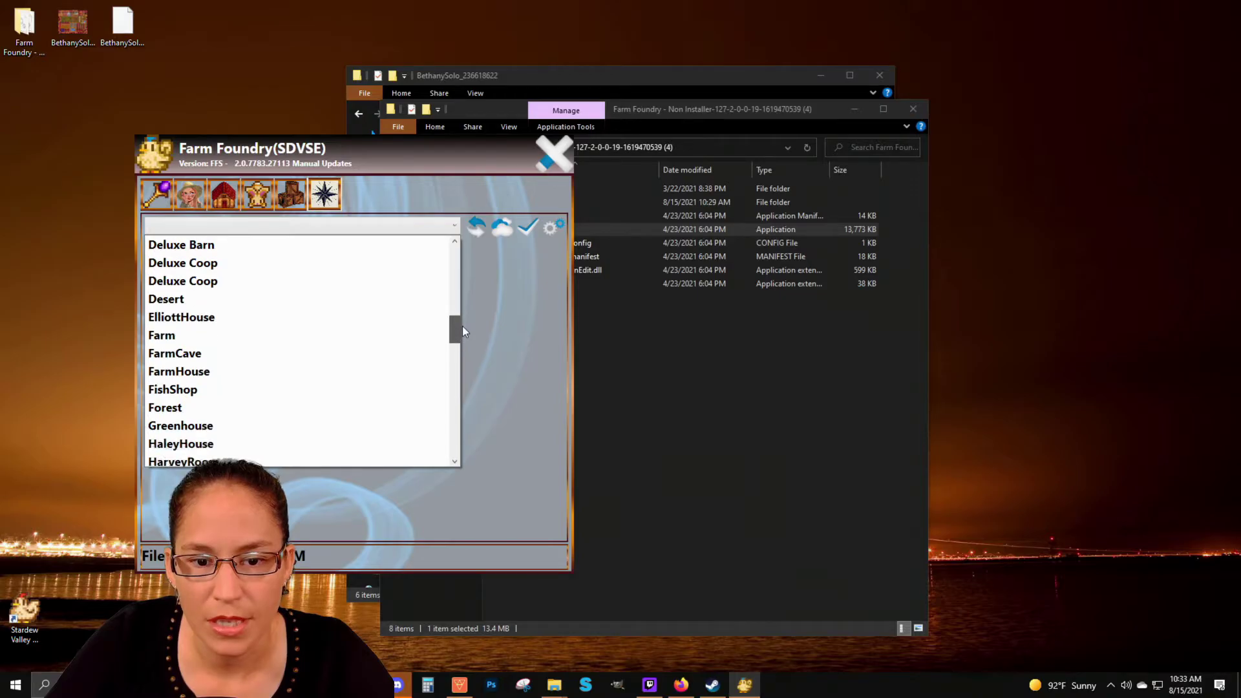
left_click(203, 336)
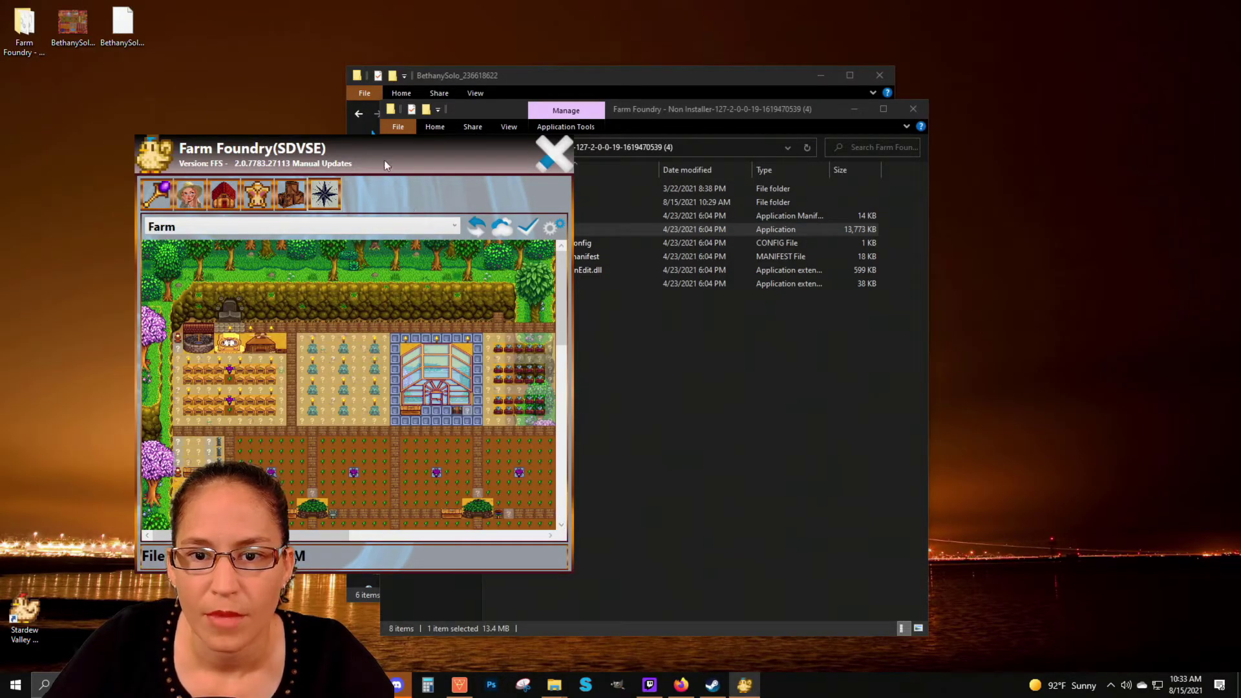
left_click_drag(383, 158, 396, 23)
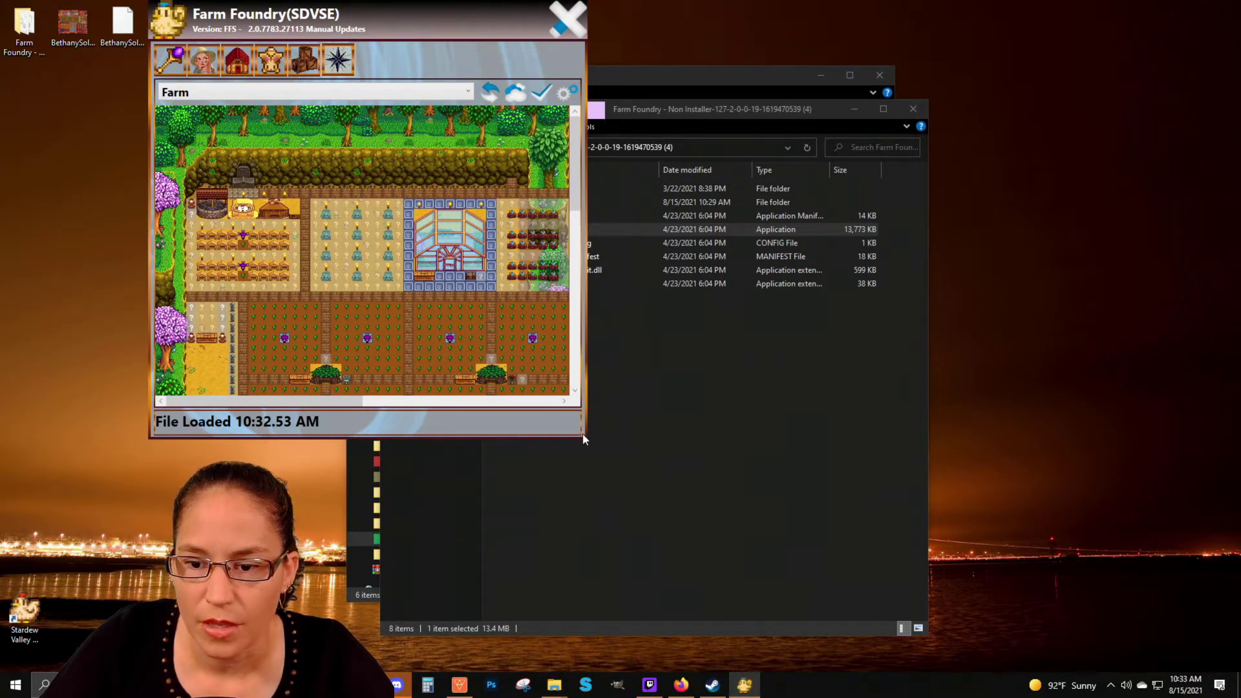
left_click_drag(584, 436, 1012, 671)
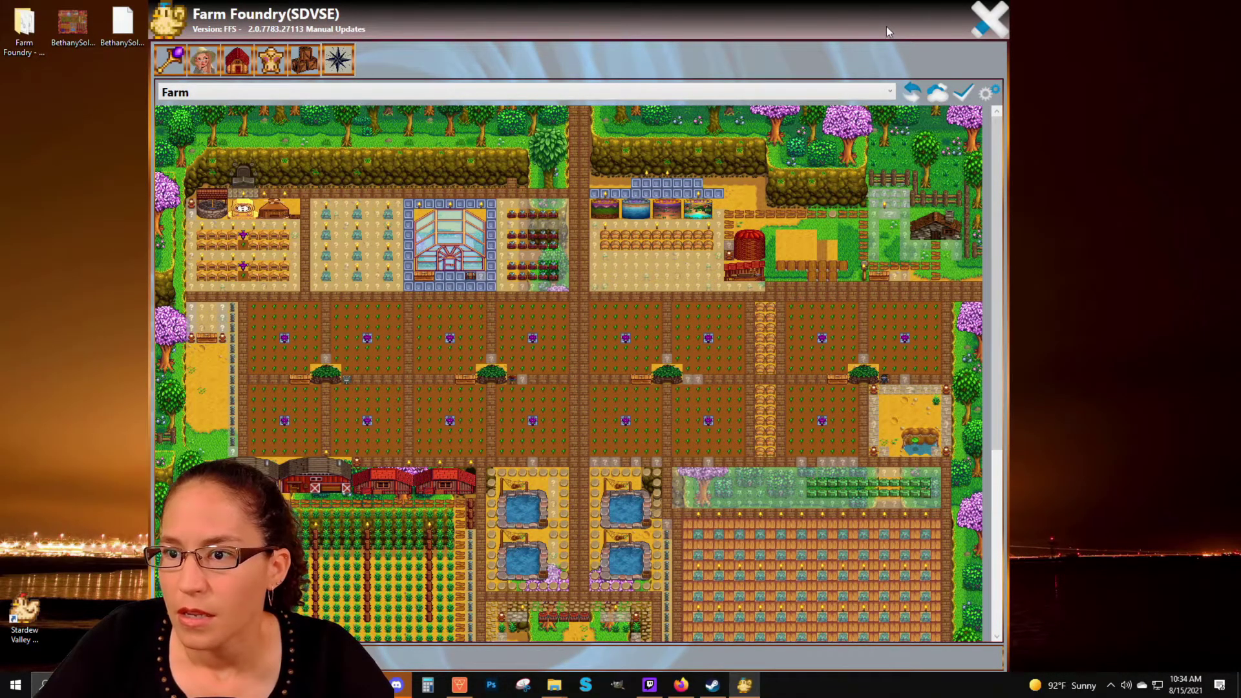
Step: Arrange the old farm's screenshot from the desktop beside the Farm Foundry map as a layout reference, then return to the map
left_click_drag(886, 25, 1115, 25)
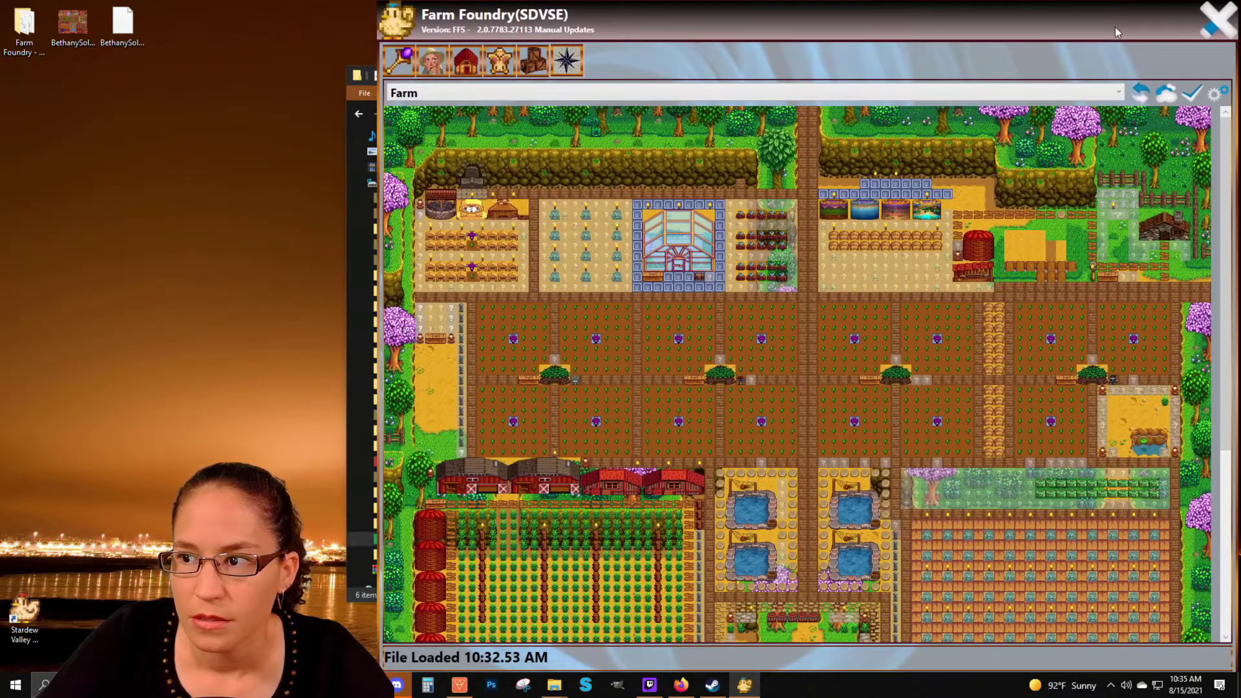
double_click(84, 30)
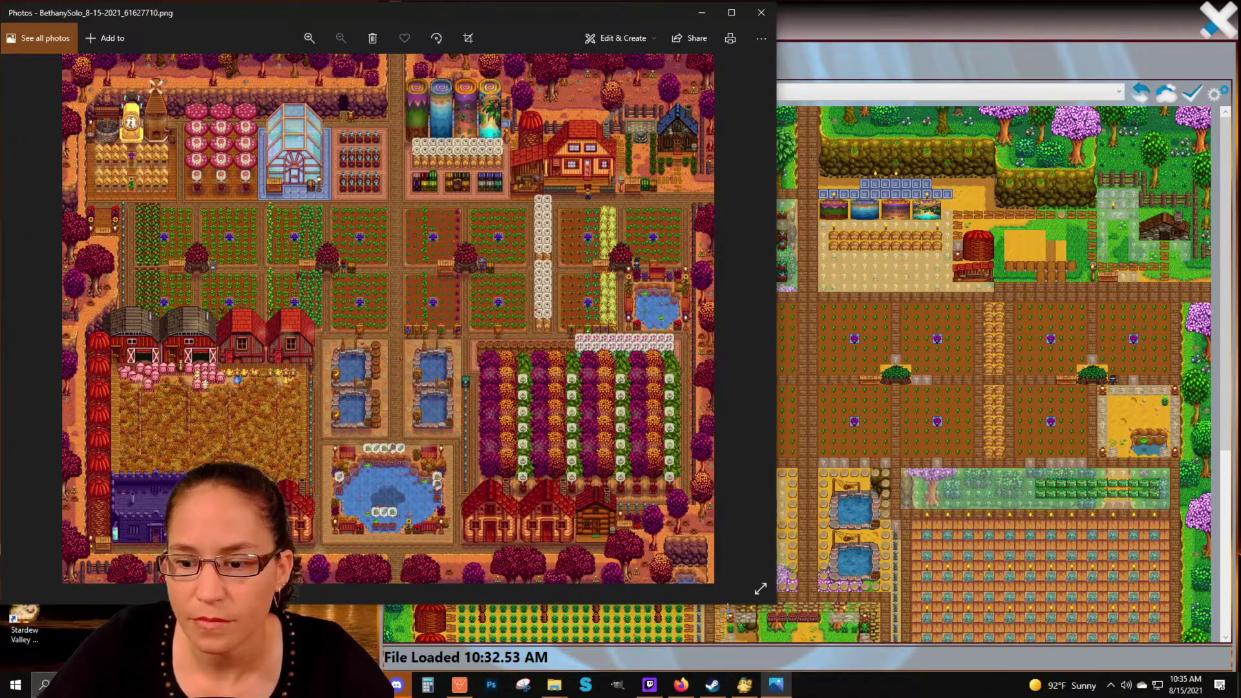
left_click_drag(729, 608, 729, 644)
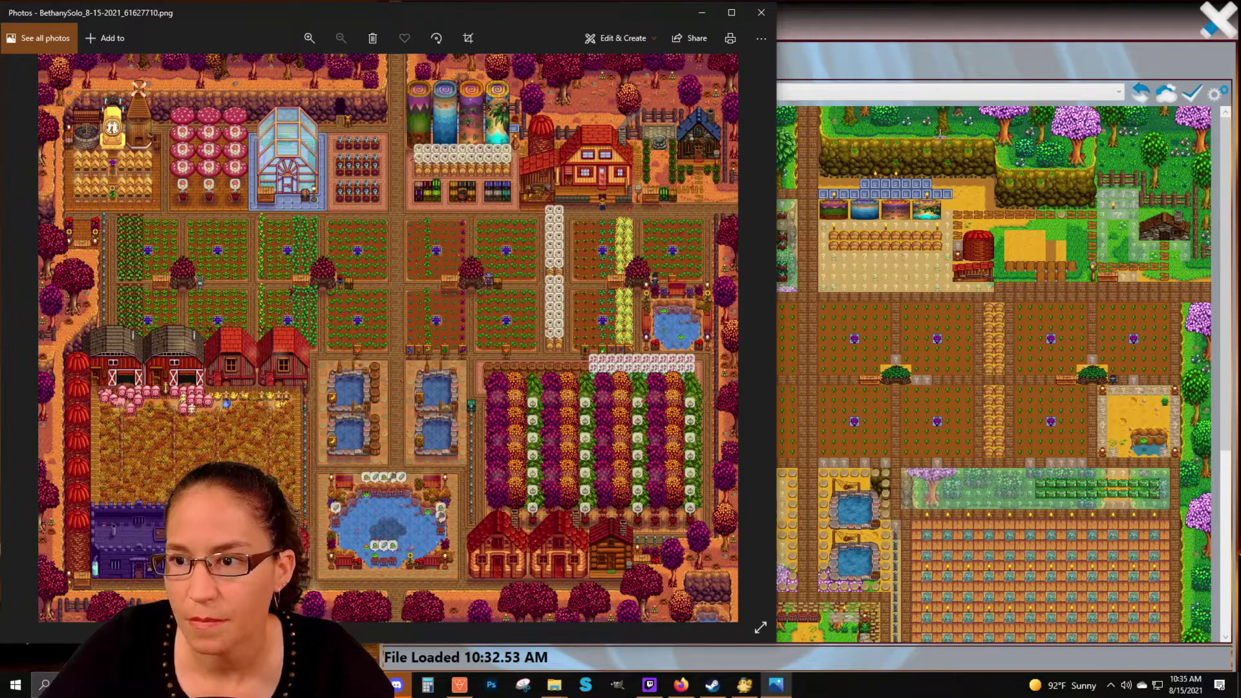
left_click(935, 64)
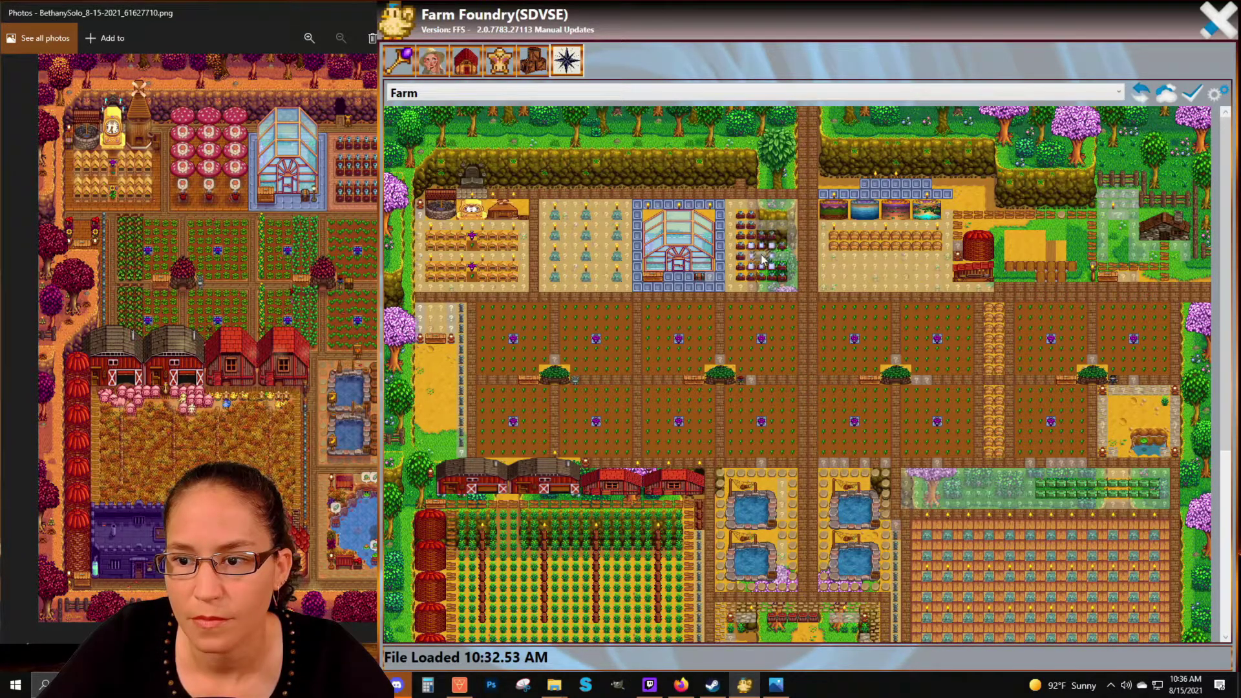
Step: Clear the machines, flooring and crops covering the cliff and trees east of the greenhouse on the Farm map
left_click(746, 243)
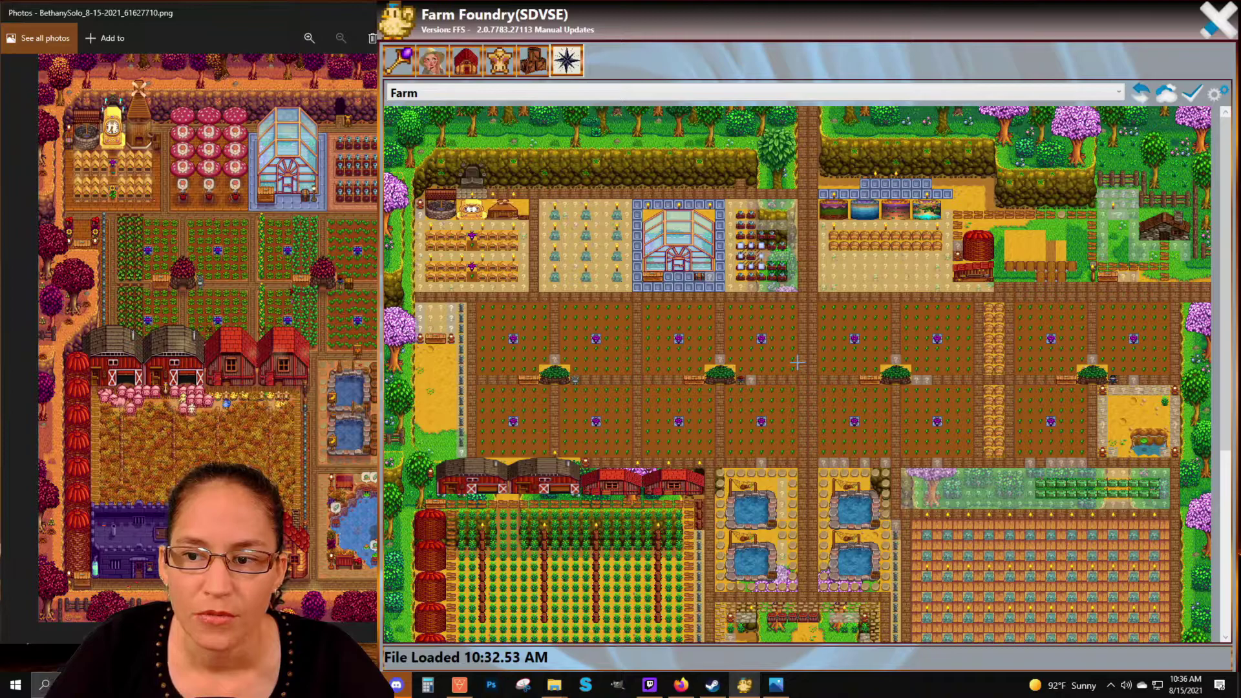
left_click(761, 196)
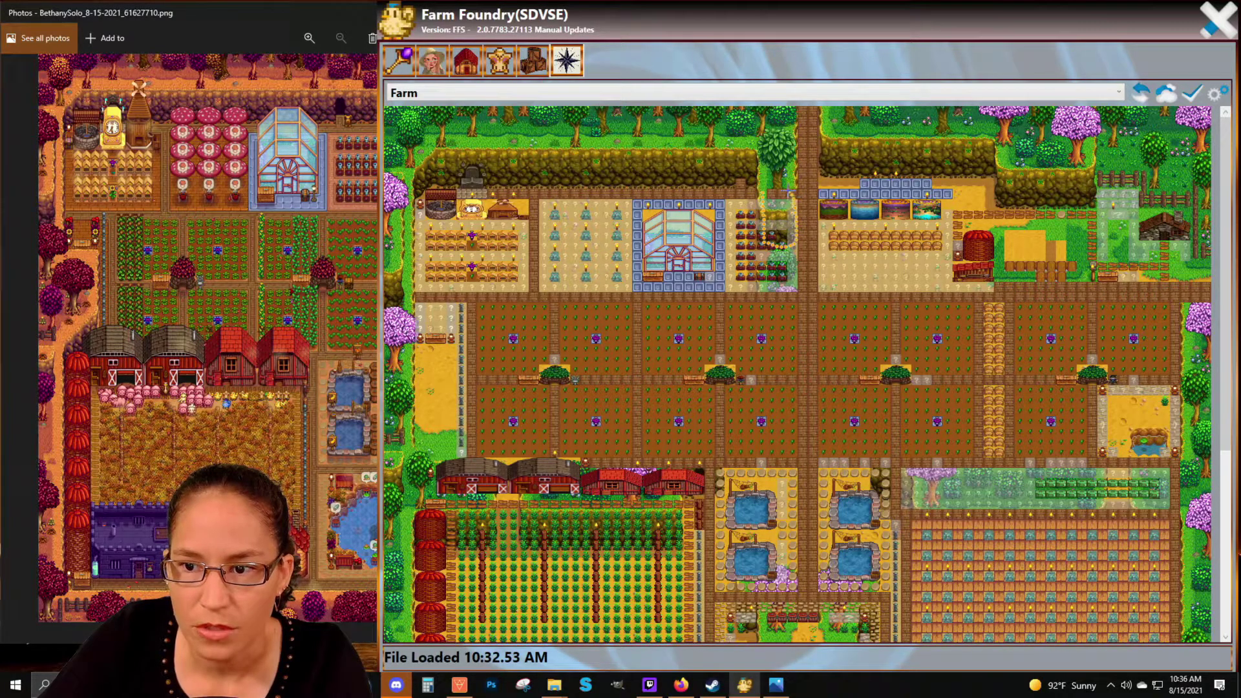
left_click_drag(762, 184, 805, 234)
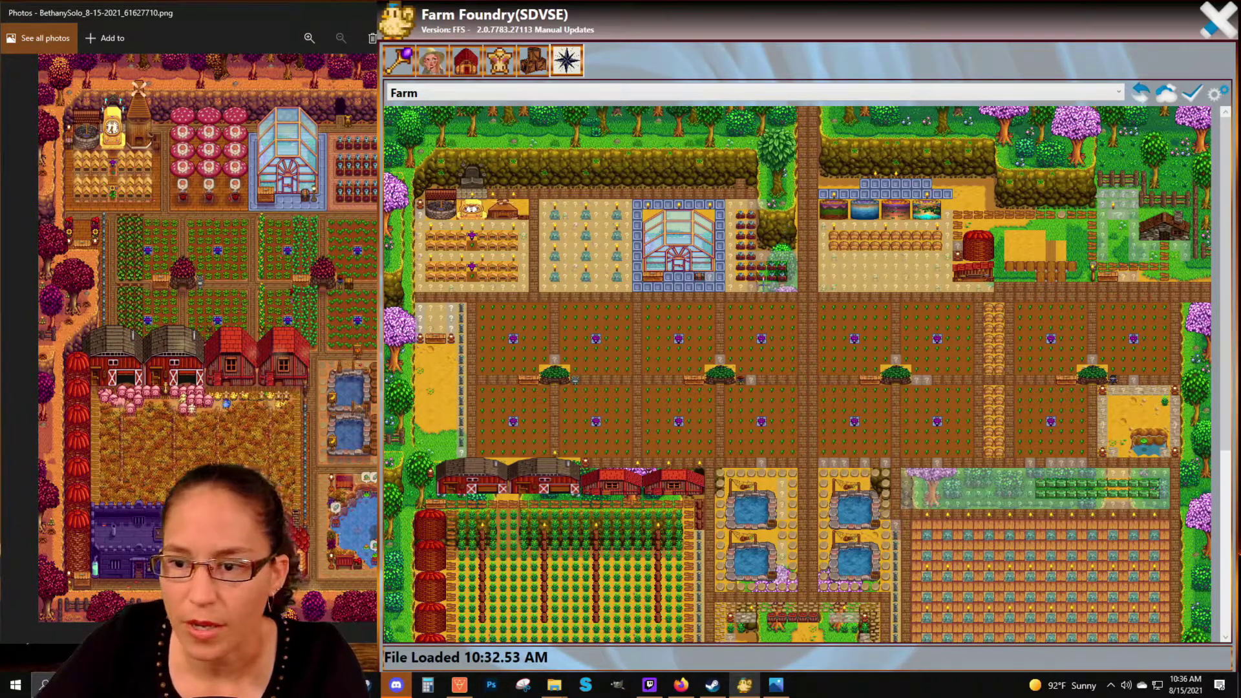
mouse_move(764, 262)
left_mouse_down()
mouse_move(802, 344)
mouse_move(764, 330)
mouse_move(766, 262)
mouse_move(792, 256)
mouse_move(800, 343)
left_mouse_up()
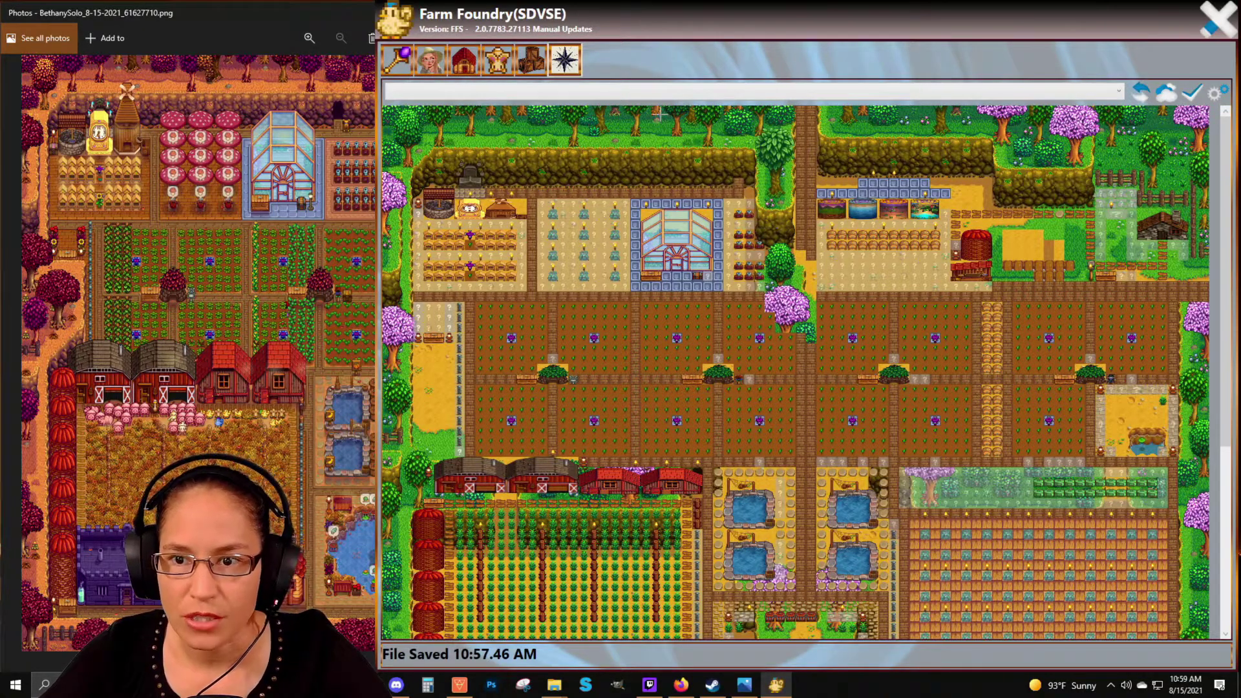
Step: Save the edited farm file and return to the map editor
left_click(397, 59)
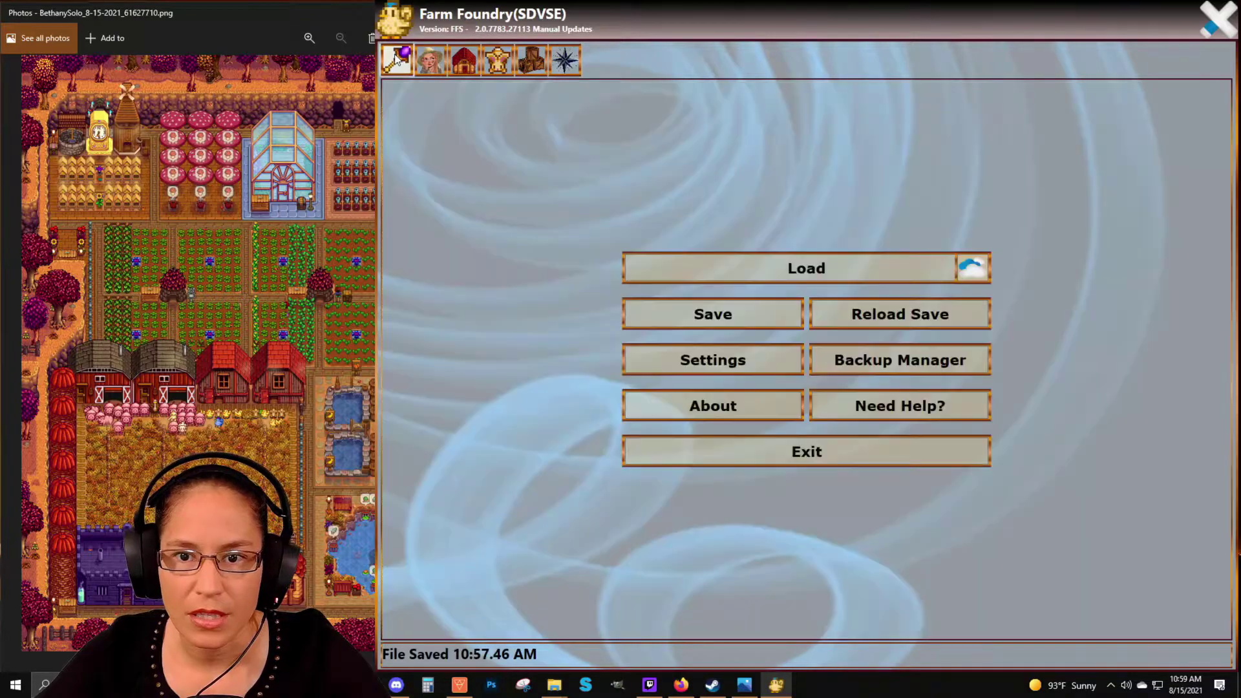
left_click(687, 318)
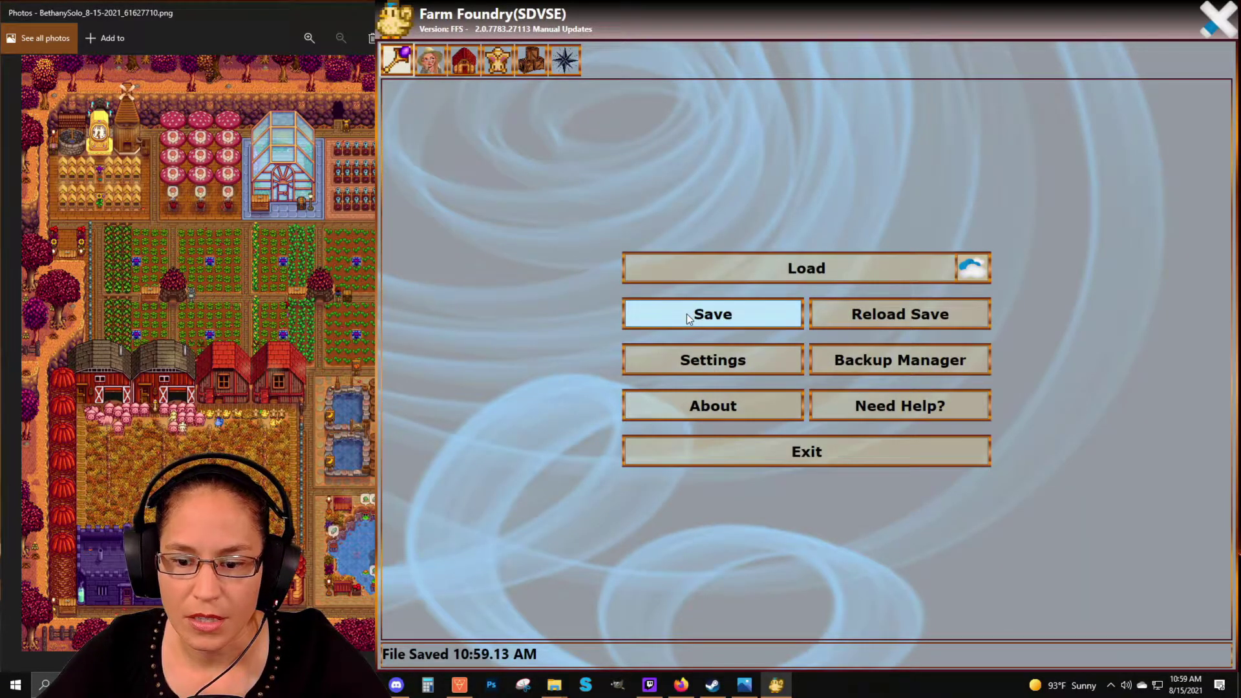
left_click(569, 63)
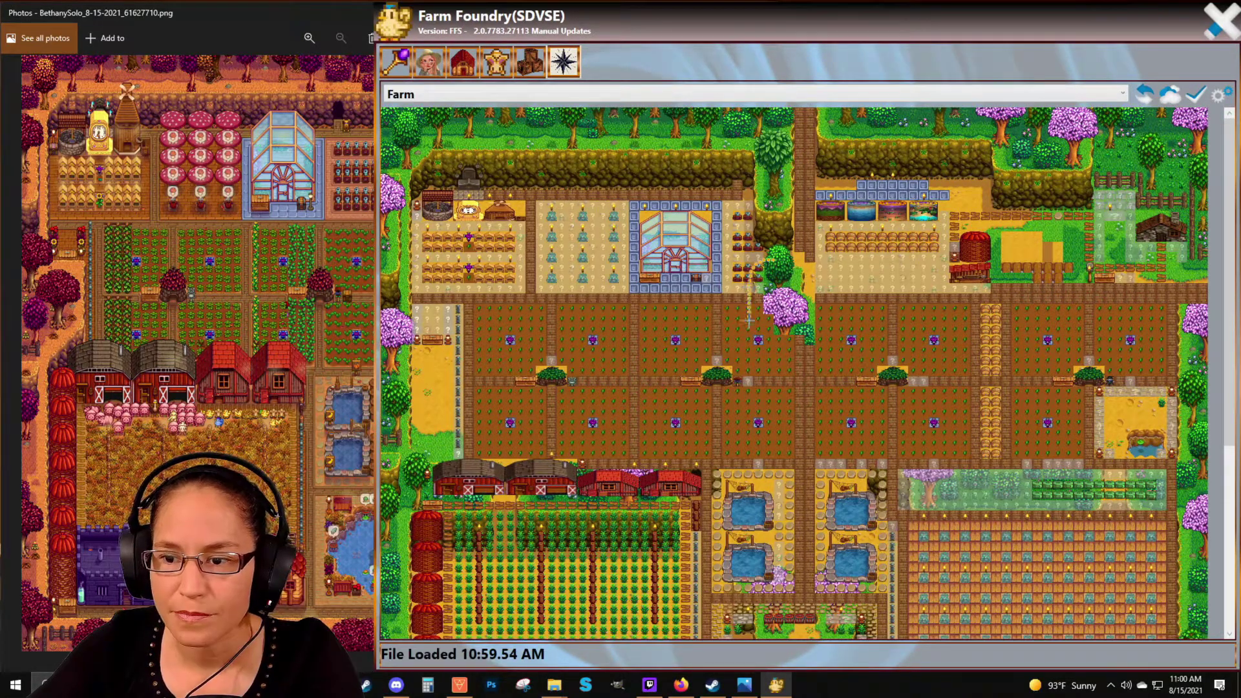
Step: Clear the crops and paths over the central cliff, and move the row of barns and coops below the southwest cliff
mouse_move(817, 388)
left_mouse_down()
mouse_move(835, 362)
mouse_move(822, 299)
mouse_move(770, 261)
mouse_move(753, 275)
left_mouse_up()
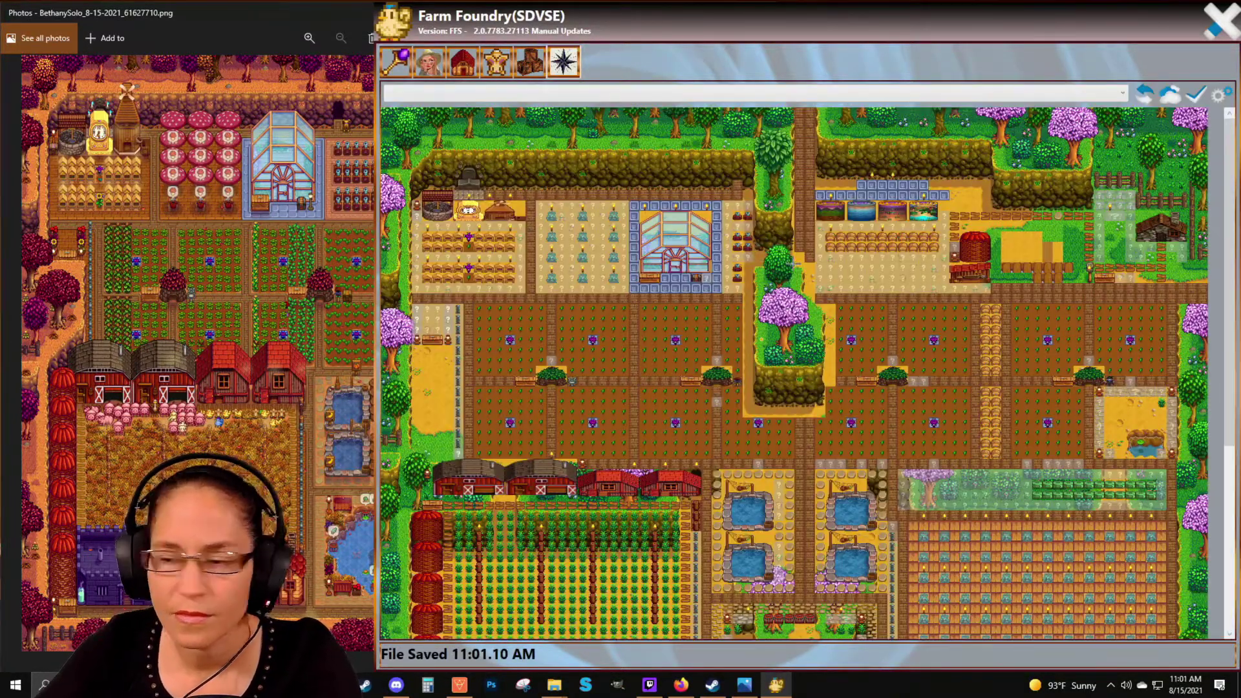
scroll(794, 372, "down", 2)
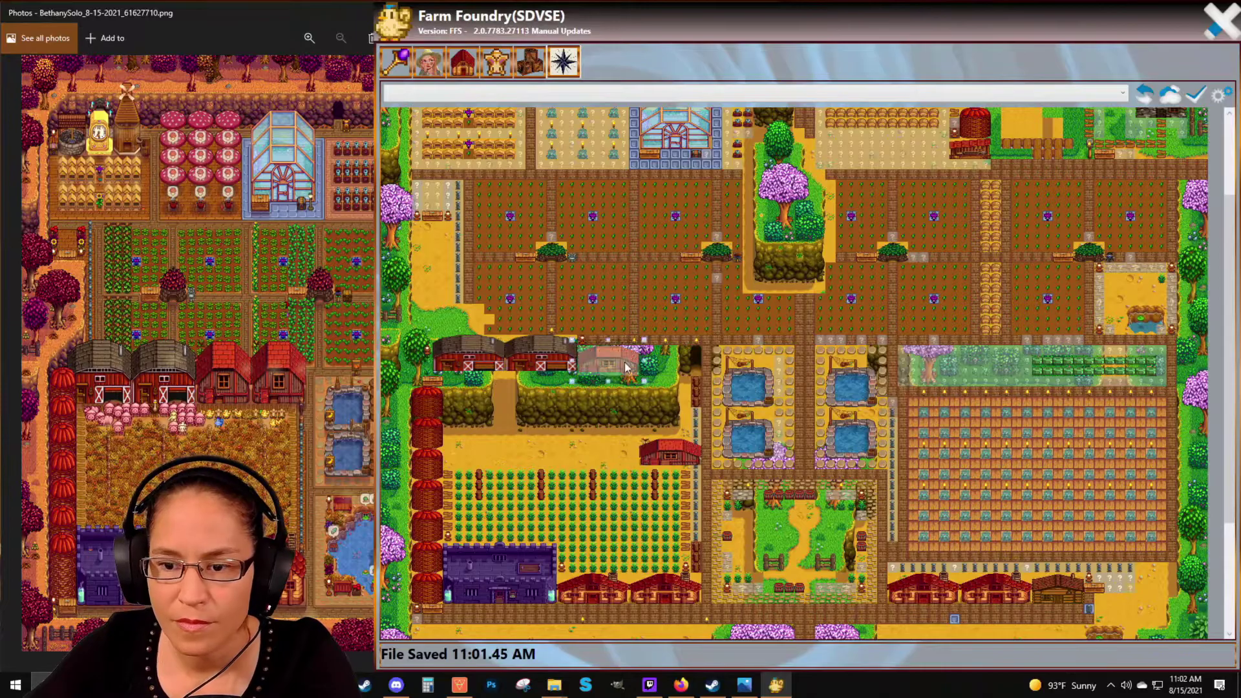
scroll(793, 372, "down", 1)
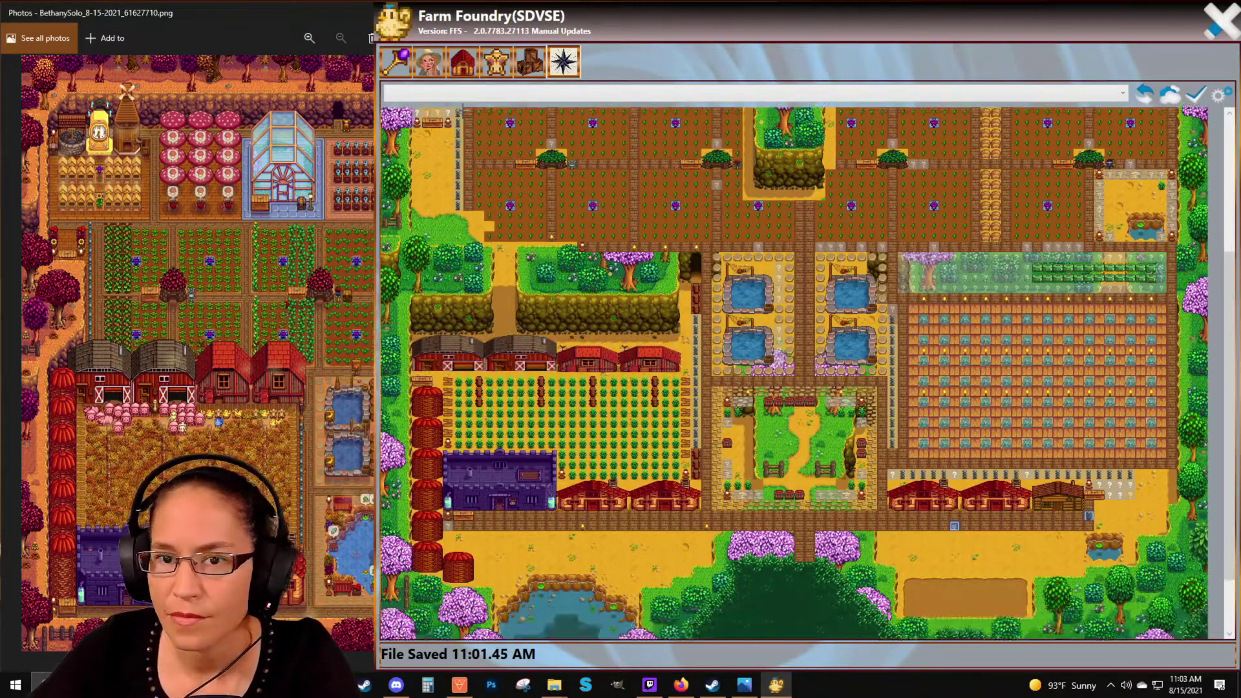
Step: Move the four fish ponds below the slime hutch and clear the items covering the remaining southern cliffs, ponds and trees
scroll(794, 373, "up", 1)
scroll(794, 372, "down", 2)
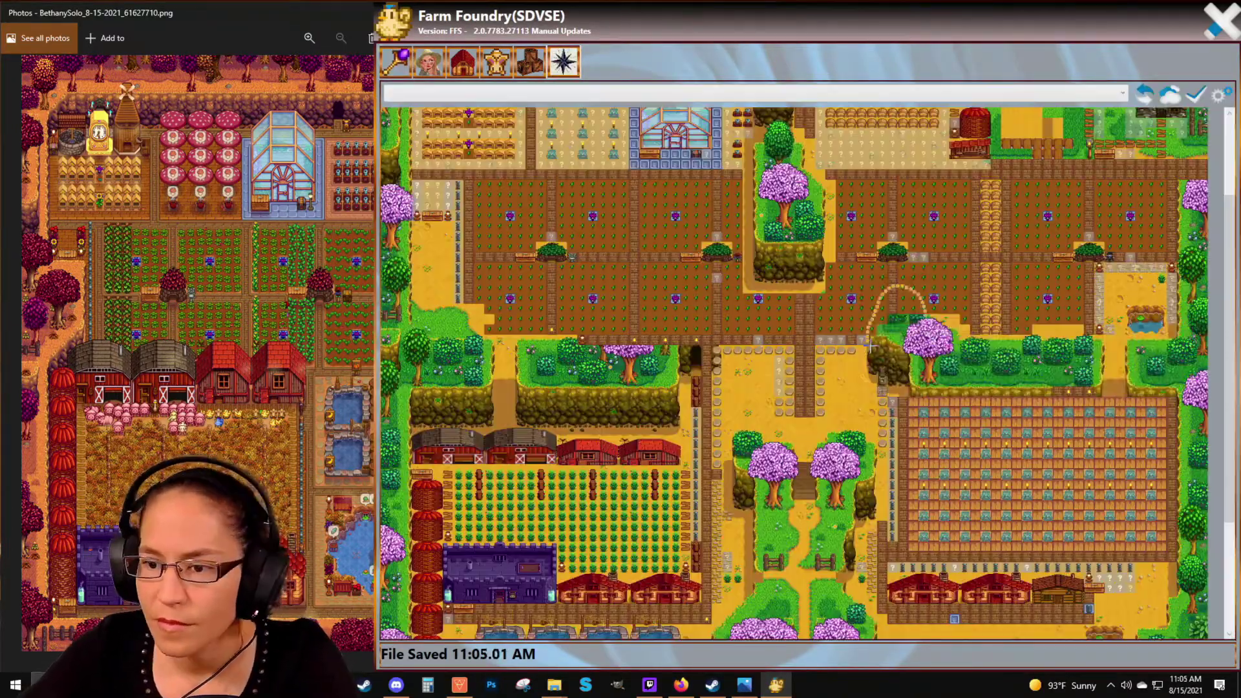
scroll(794, 372, "up", 2)
scroll(793, 373, "down", 2)
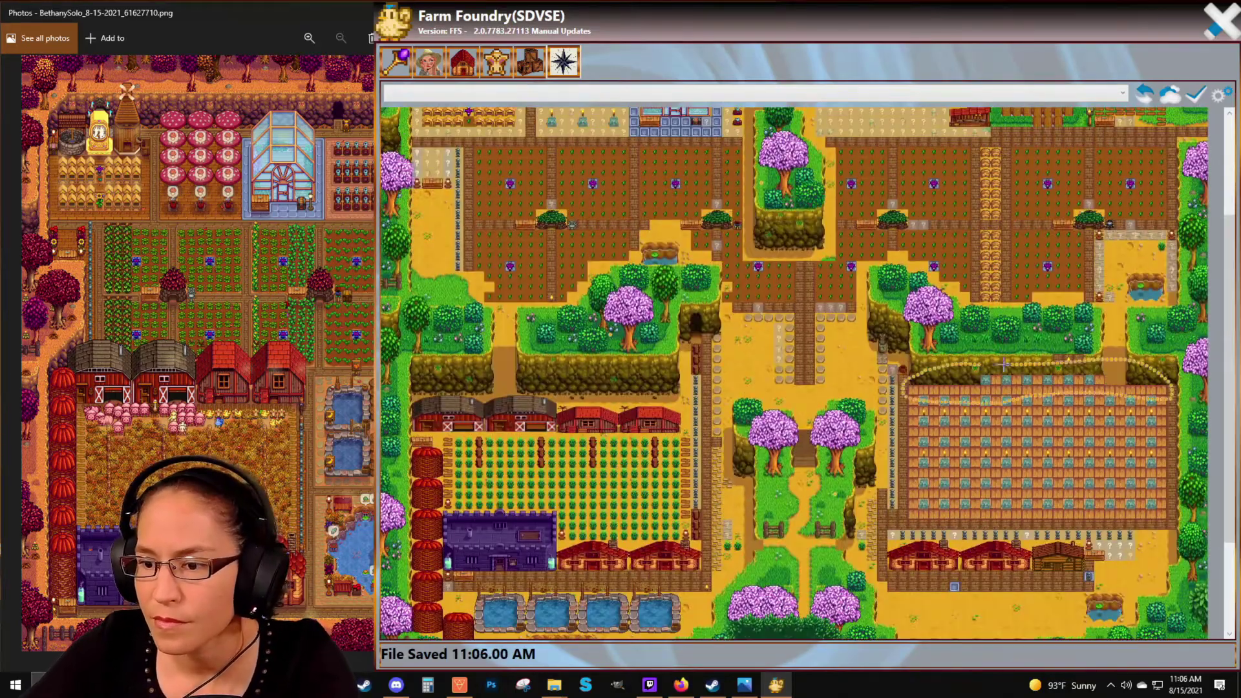
scroll(793, 372, "down", 1)
scroll(794, 372, "up", 4)
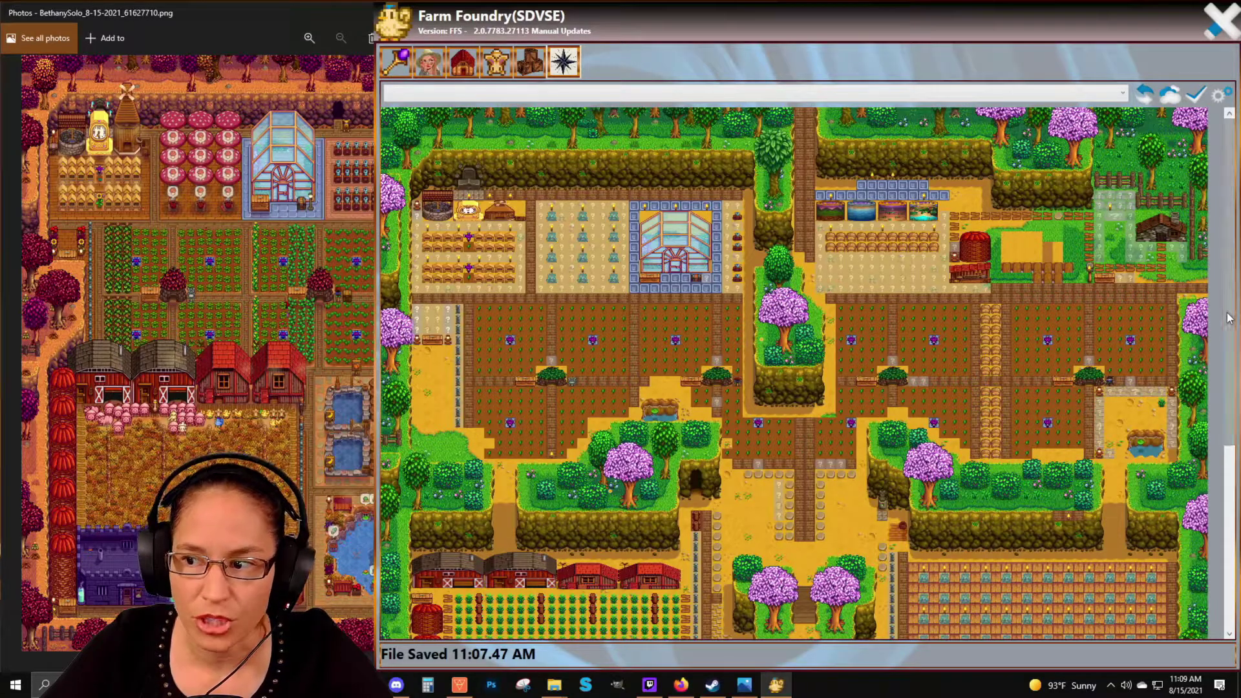
Step: Check the rearranged Farm map for leftover overlaps and save the farm file
scroll(1153, 275, "down", 1)
scroll(1154, 274, "up", 1)
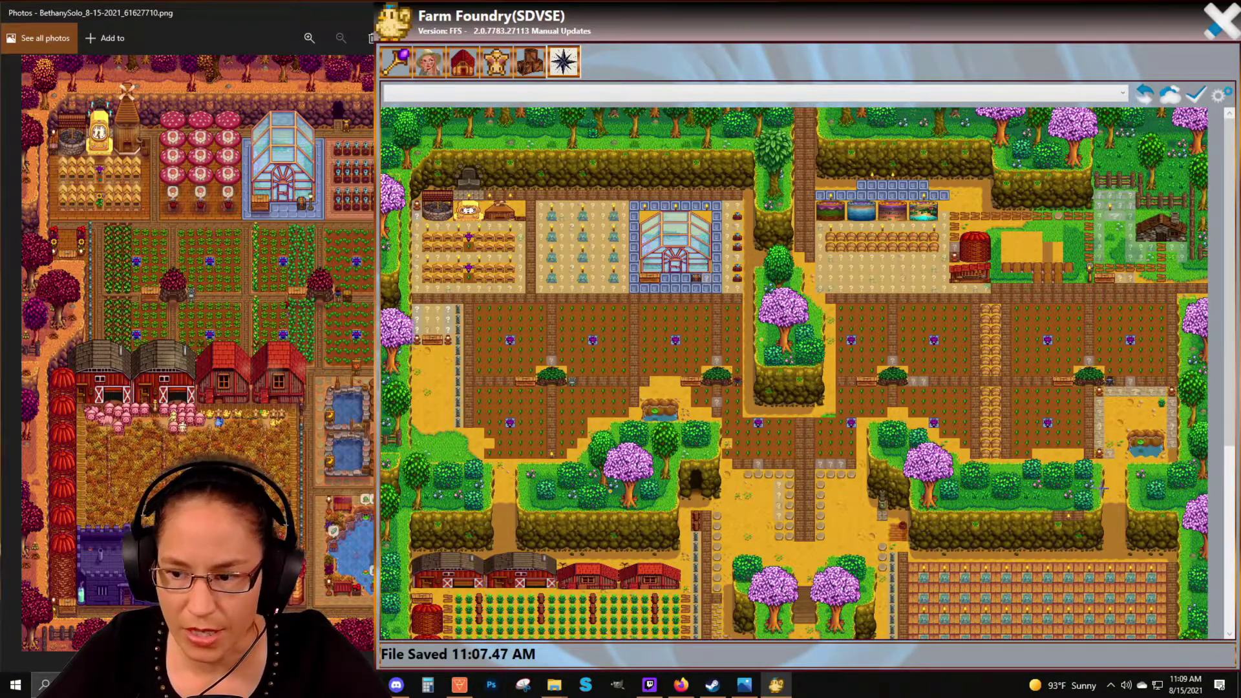
scroll(1202, 492, "down", 5)
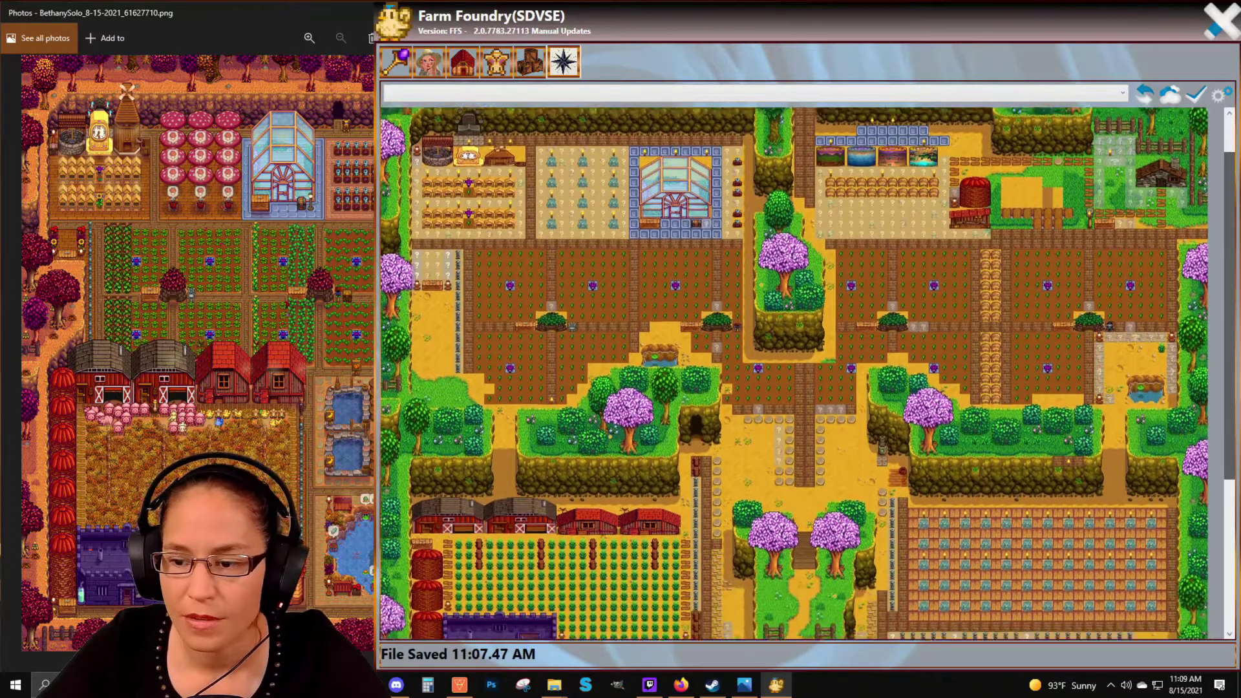
scroll(793, 374, "up", 5)
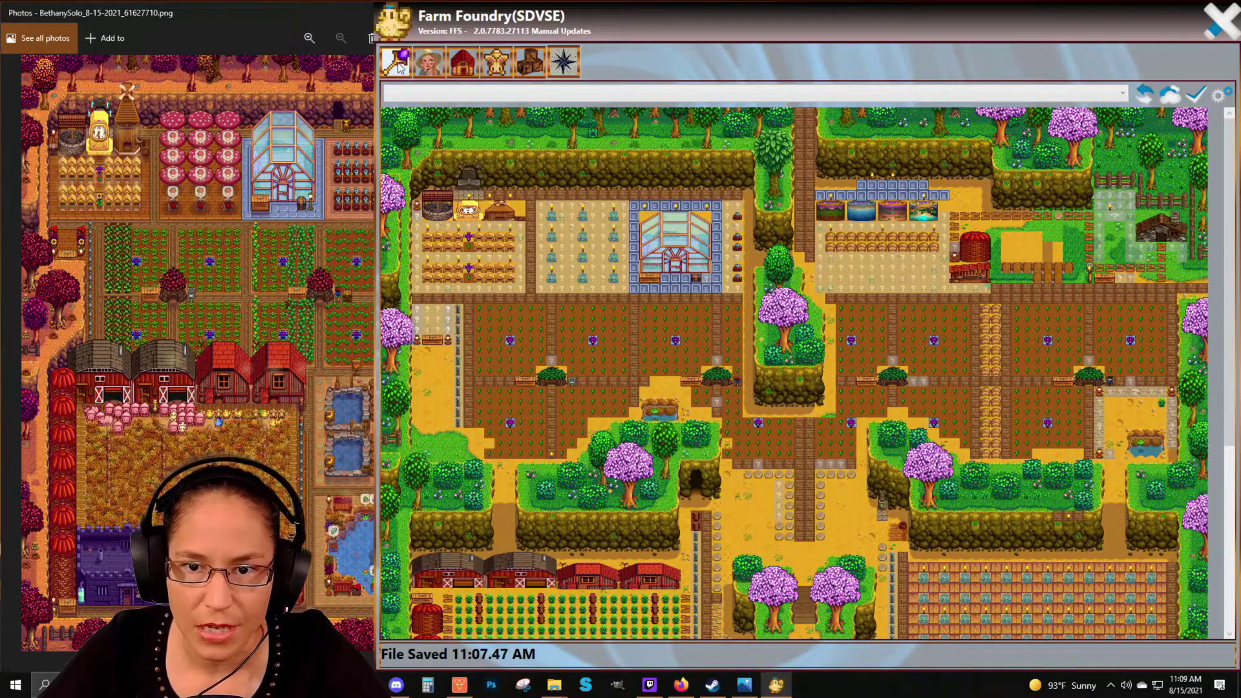
left_click(401, 67)
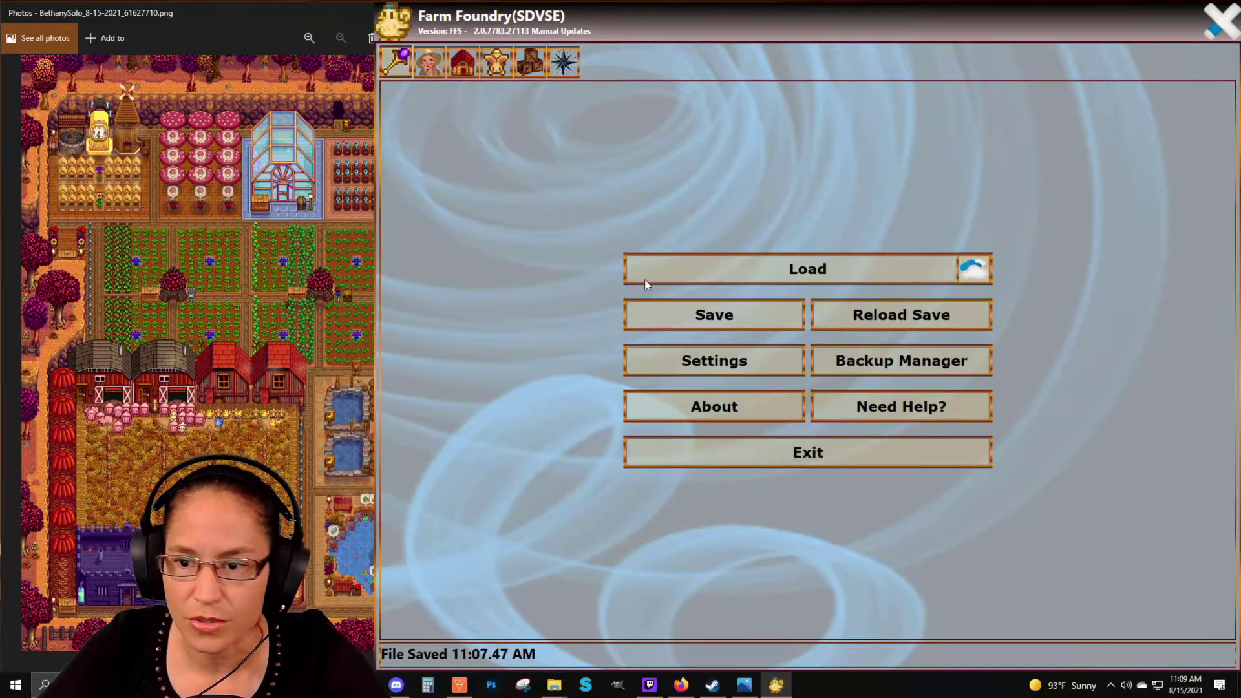
left_click(751, 314)
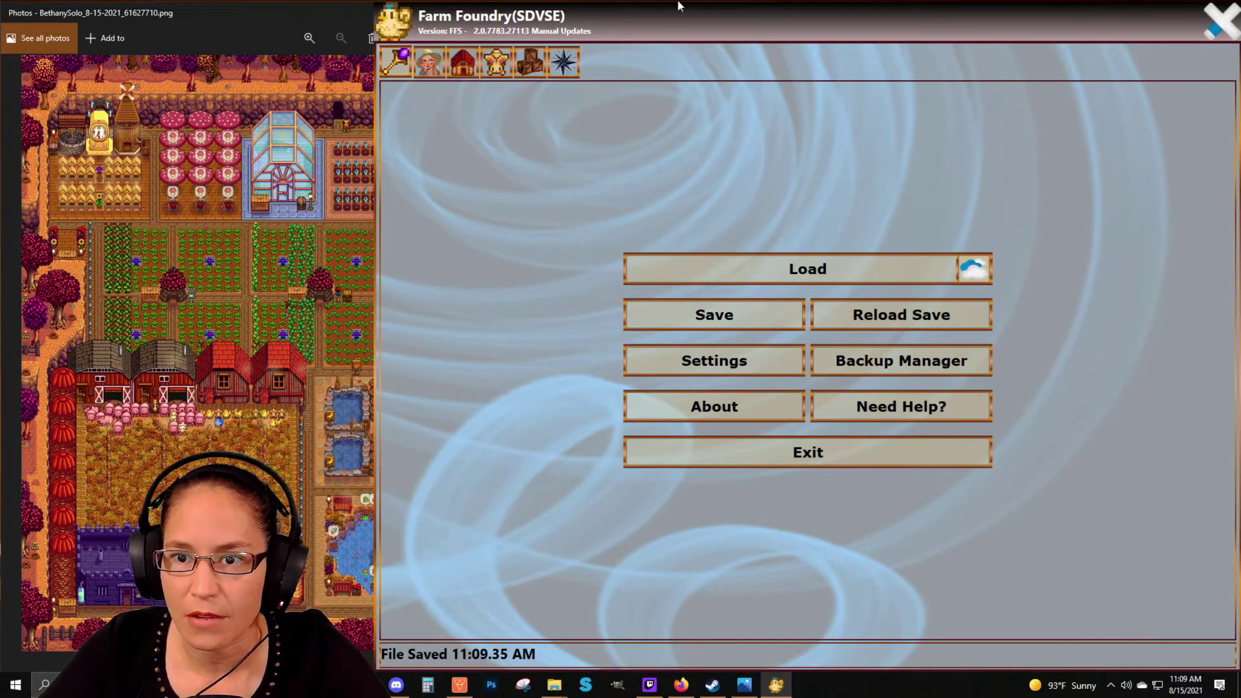
Step: Close Farm Foundry, its program folder and the old farm's reference screenshot
left_click(1223, 25)
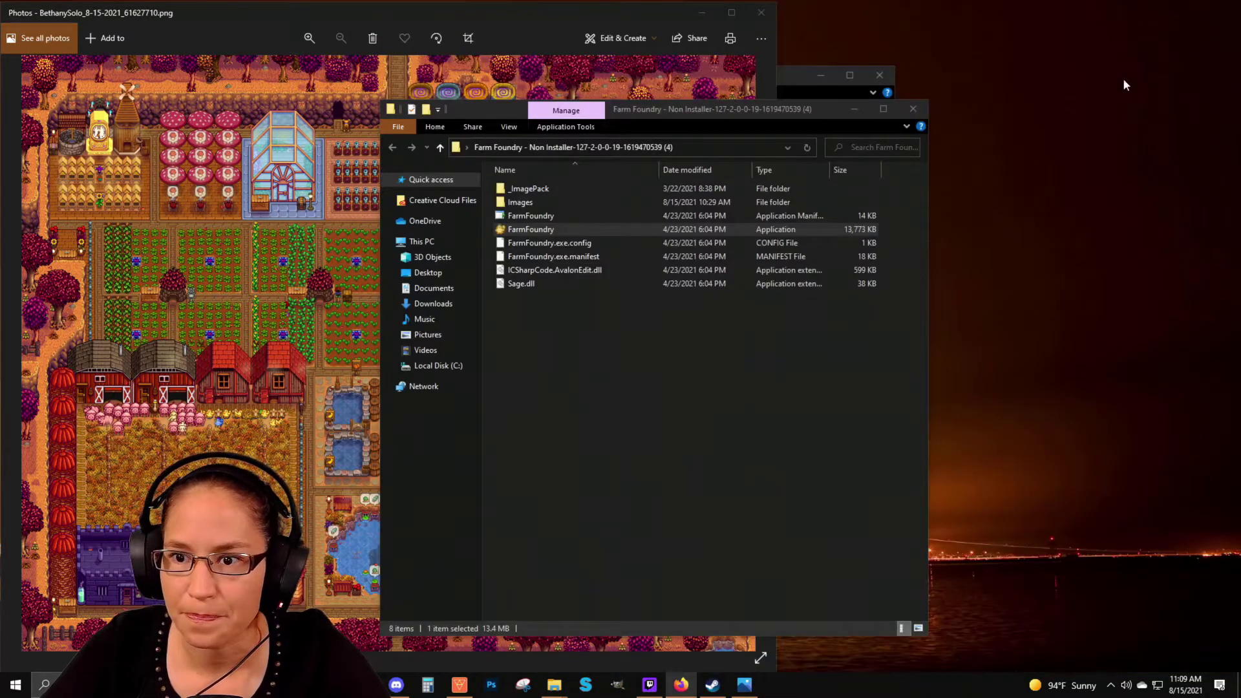
left_click(912, 110)
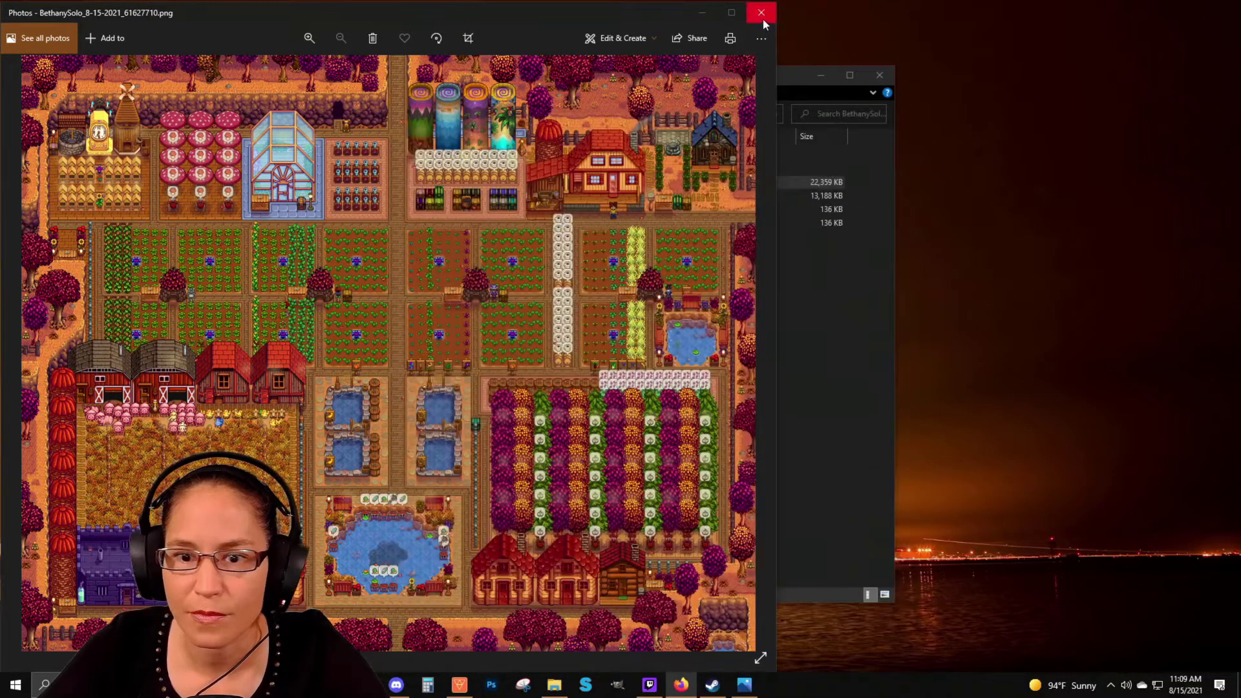
left_click(763, 19)
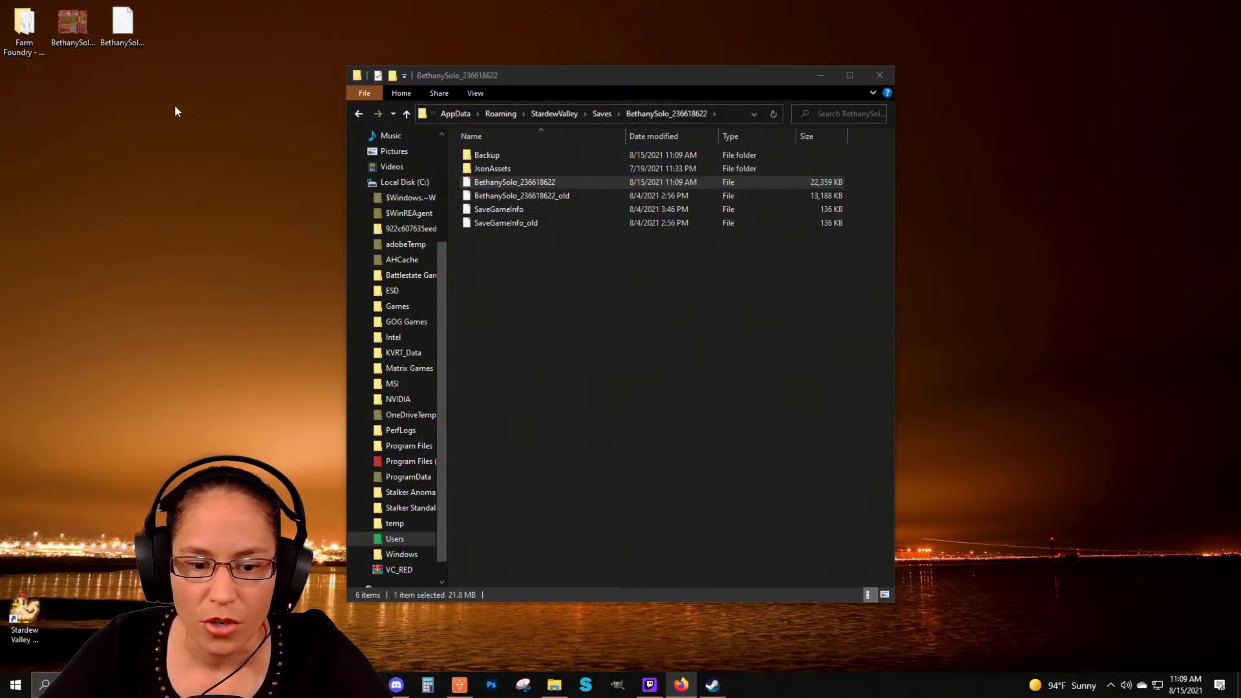
Step: Launch Stardew Valley from the desktop, load the BP Industries Farm save and head out of the farmhouse
double_click(26, 618)
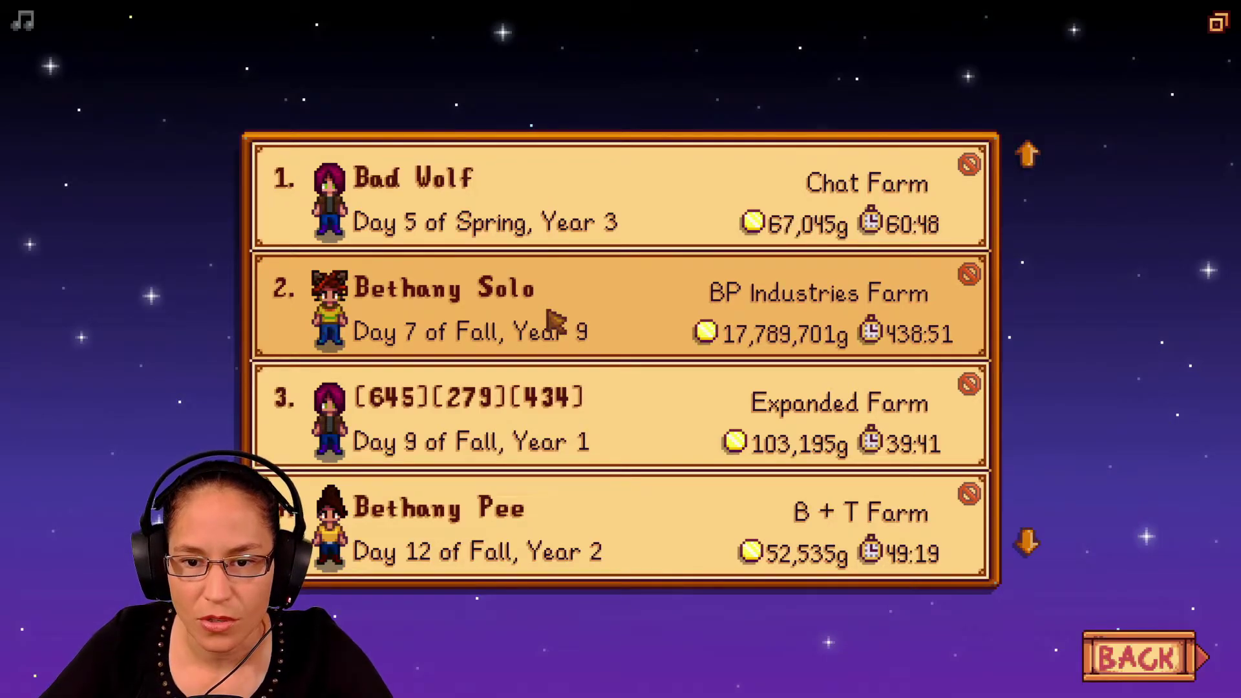
left_click(553, 318)
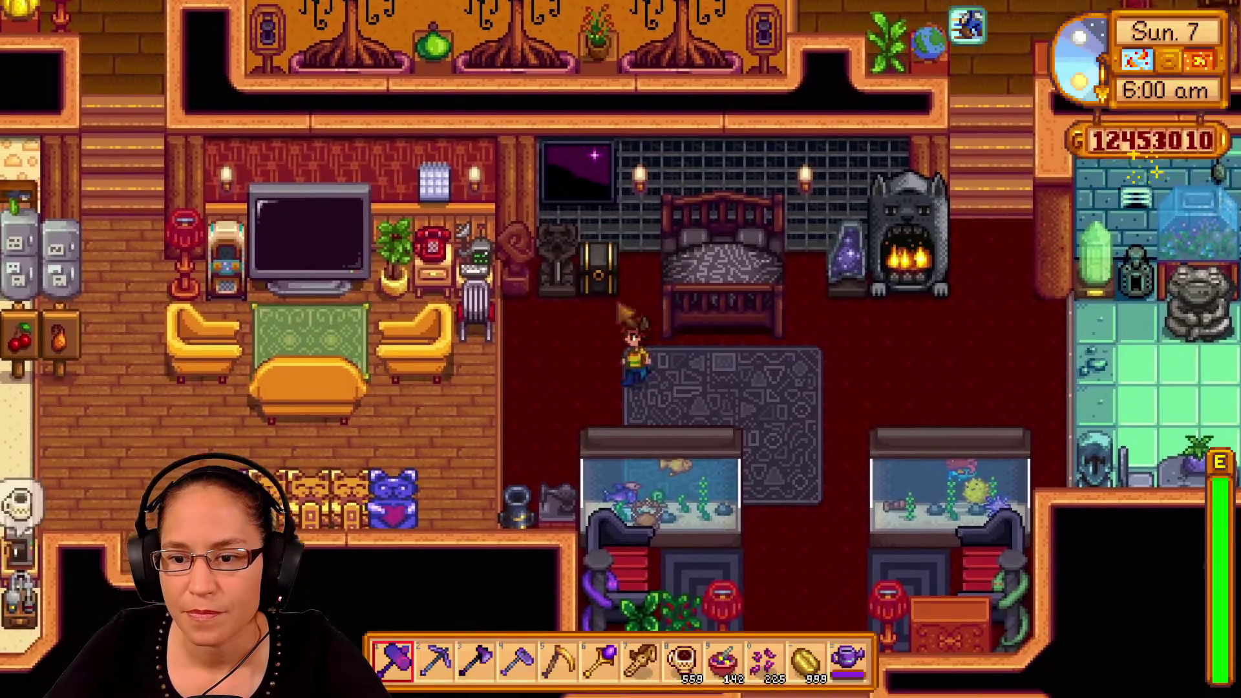
key("a")
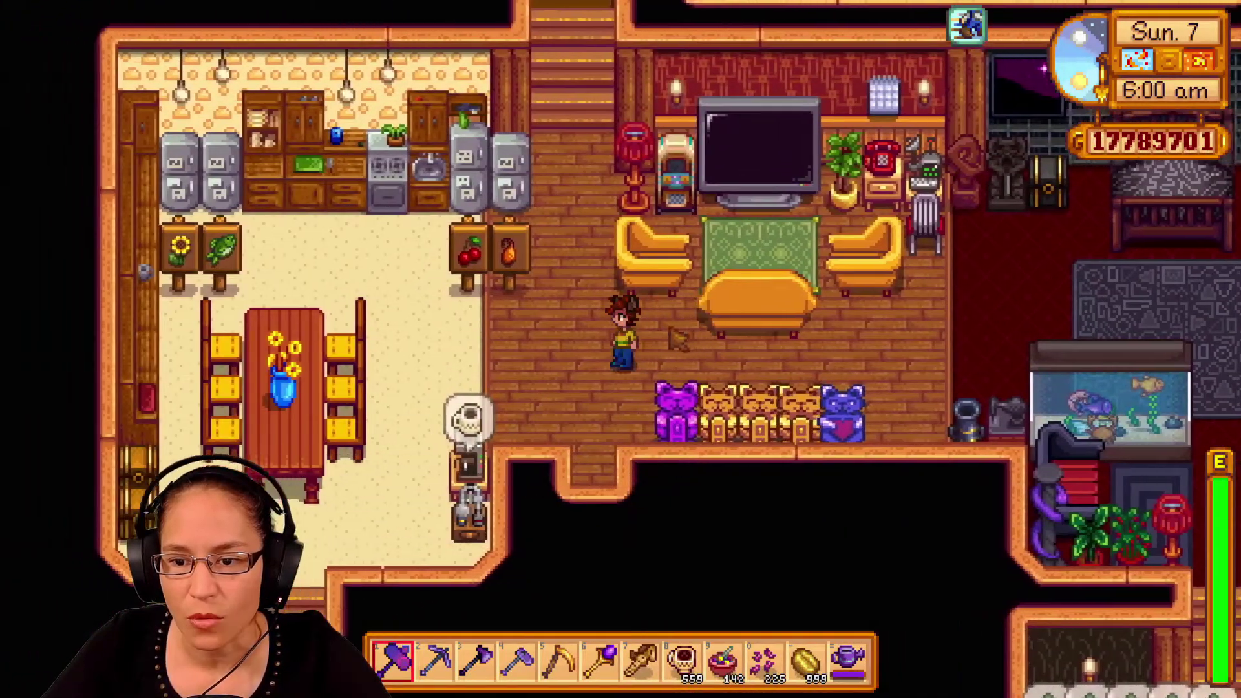
key("s")
key("s")
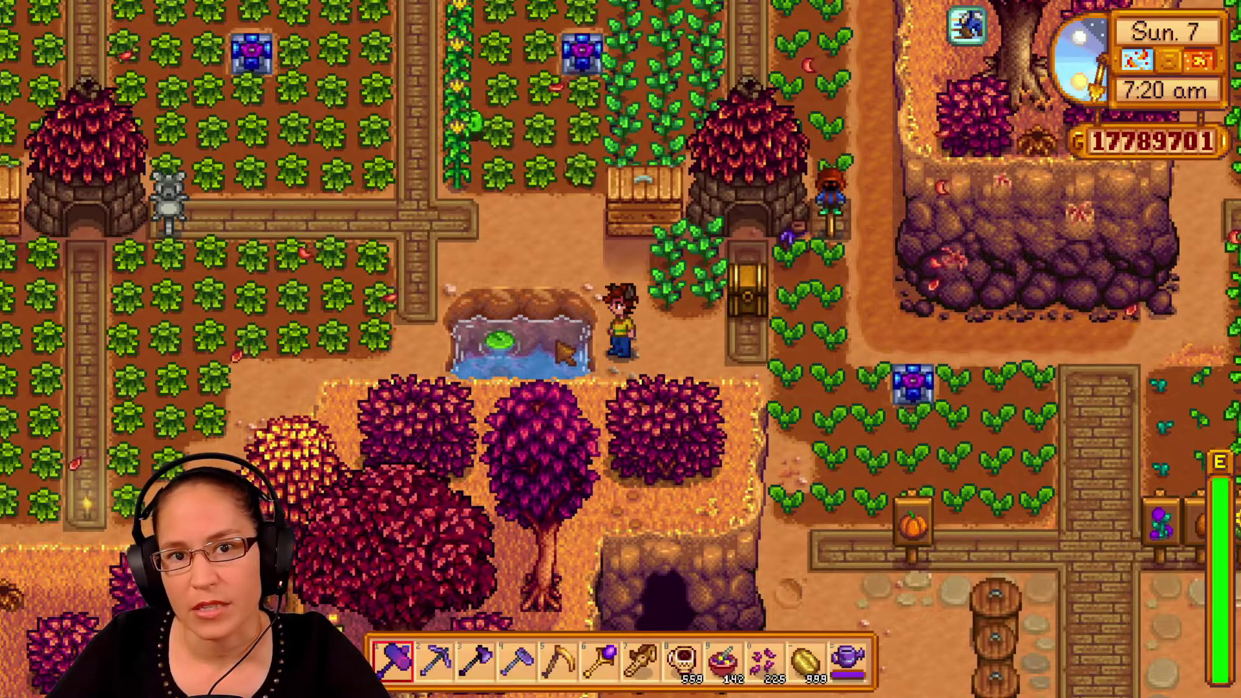
Step: Walk across the crop fields to the farmhouse to inspect the converted farm's cliffs, crops and objects in the game
key("d")
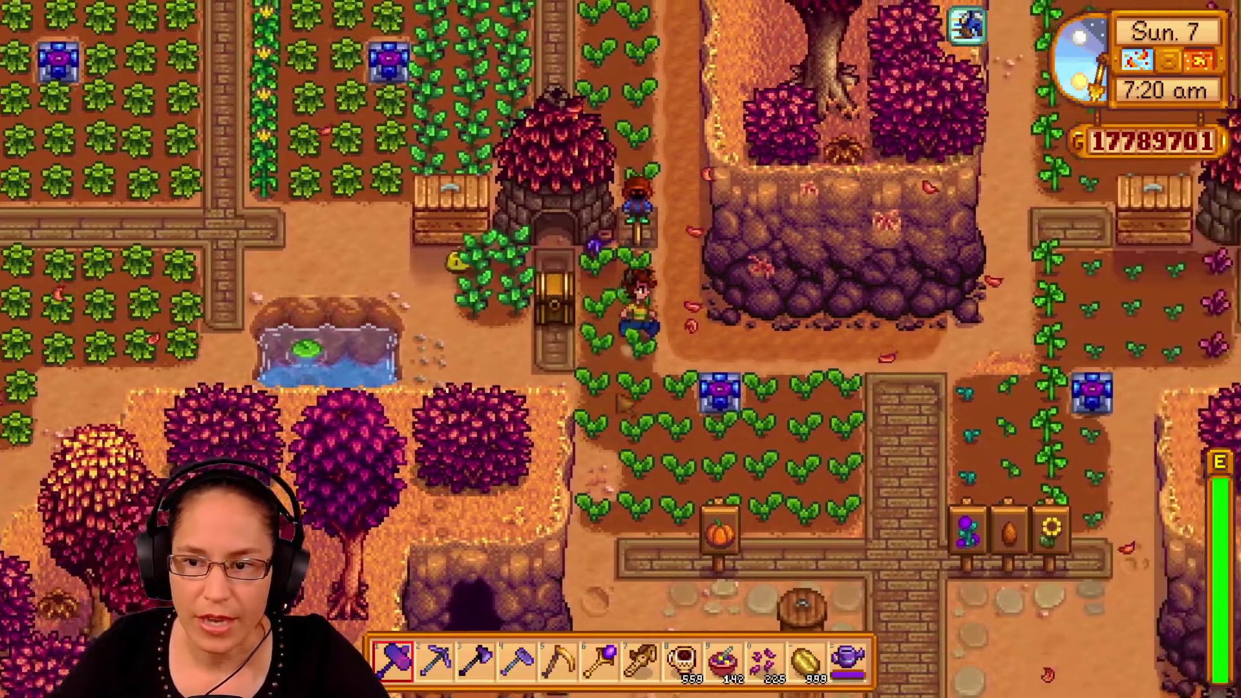
key("d")
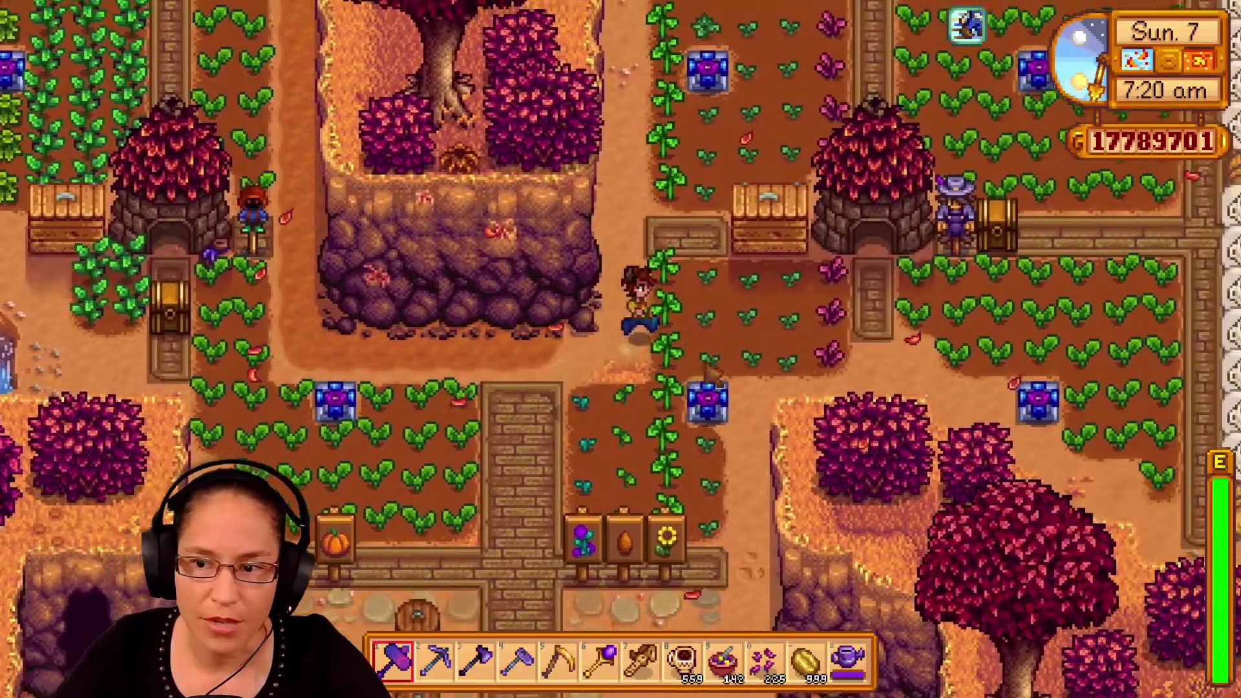
key("w")
key("w")
key("d")
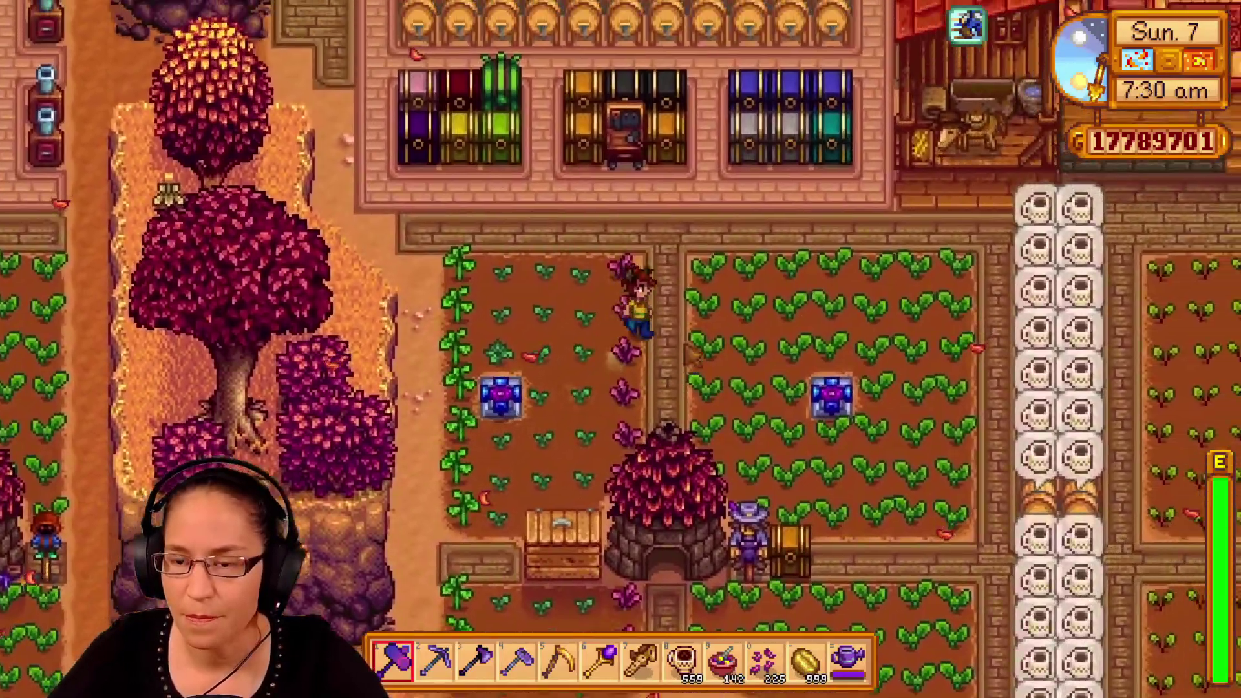
key("d")
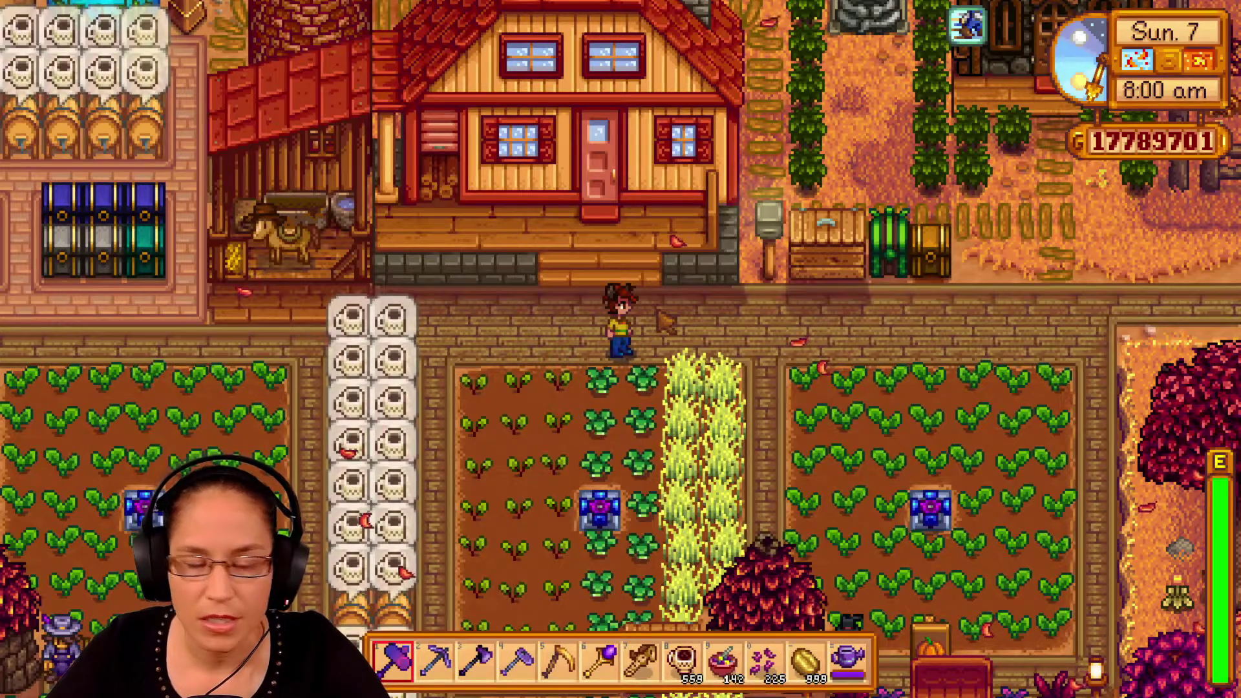
key("w")
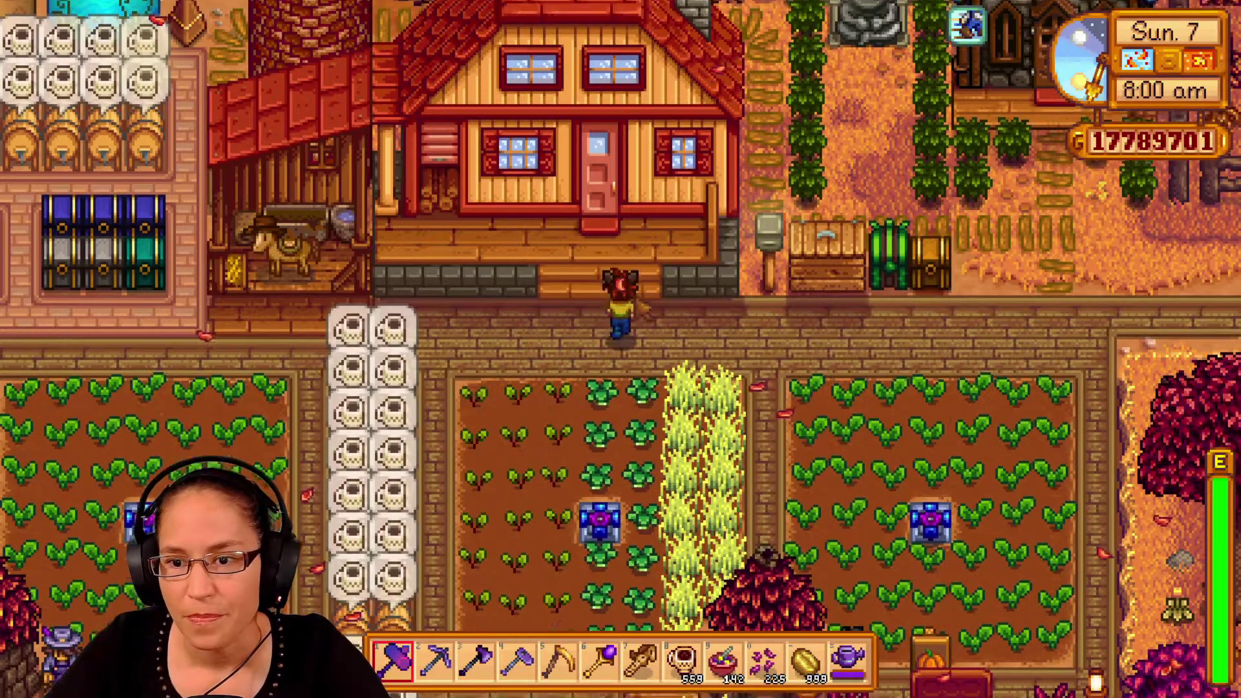
key("s")
Step: Exit Stardew Valley to the desktop from the in-game menu
key("e")
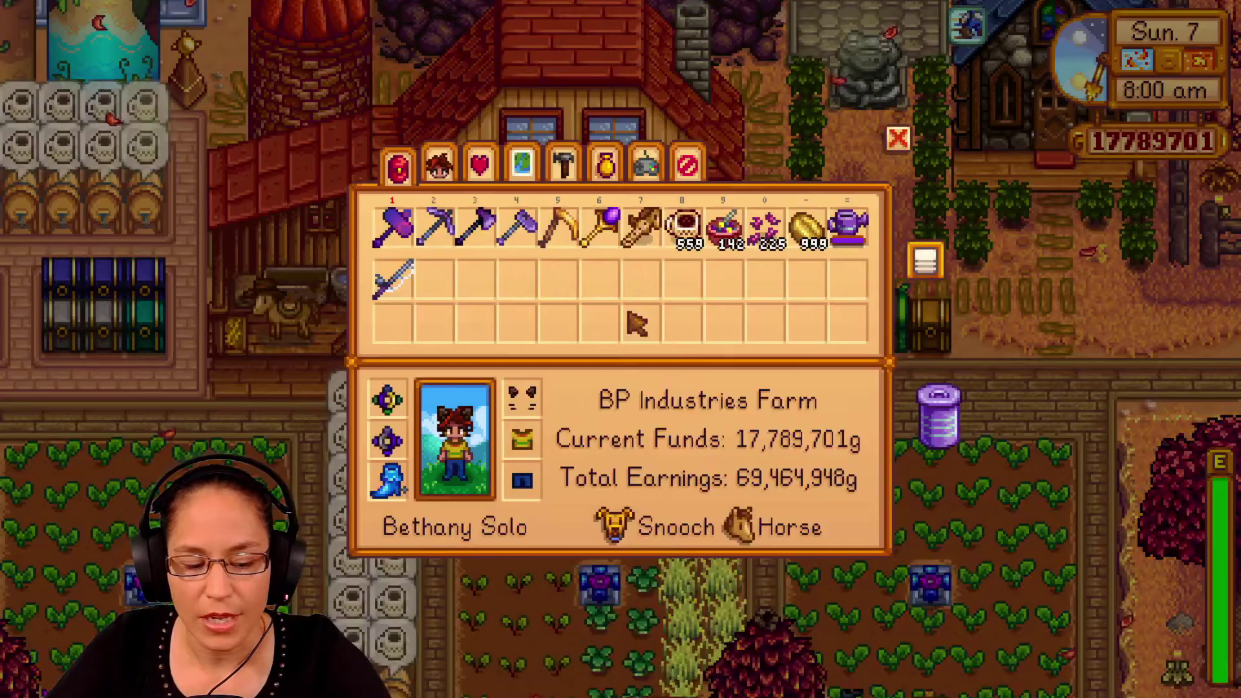
left_click(690, 183)
left_click(573, 409)
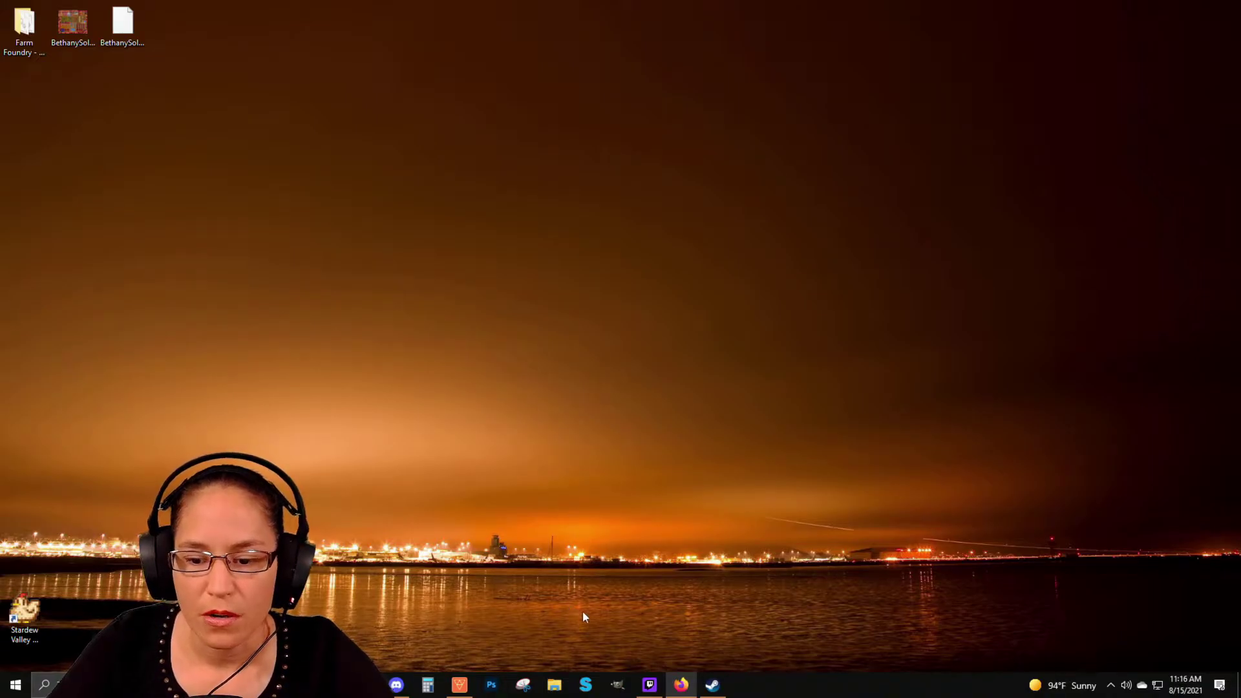
Step: Open File Explorer and browse from Local Disk (C:) through the user's profile folder to AppData\Roaming
left_click(554, 686)
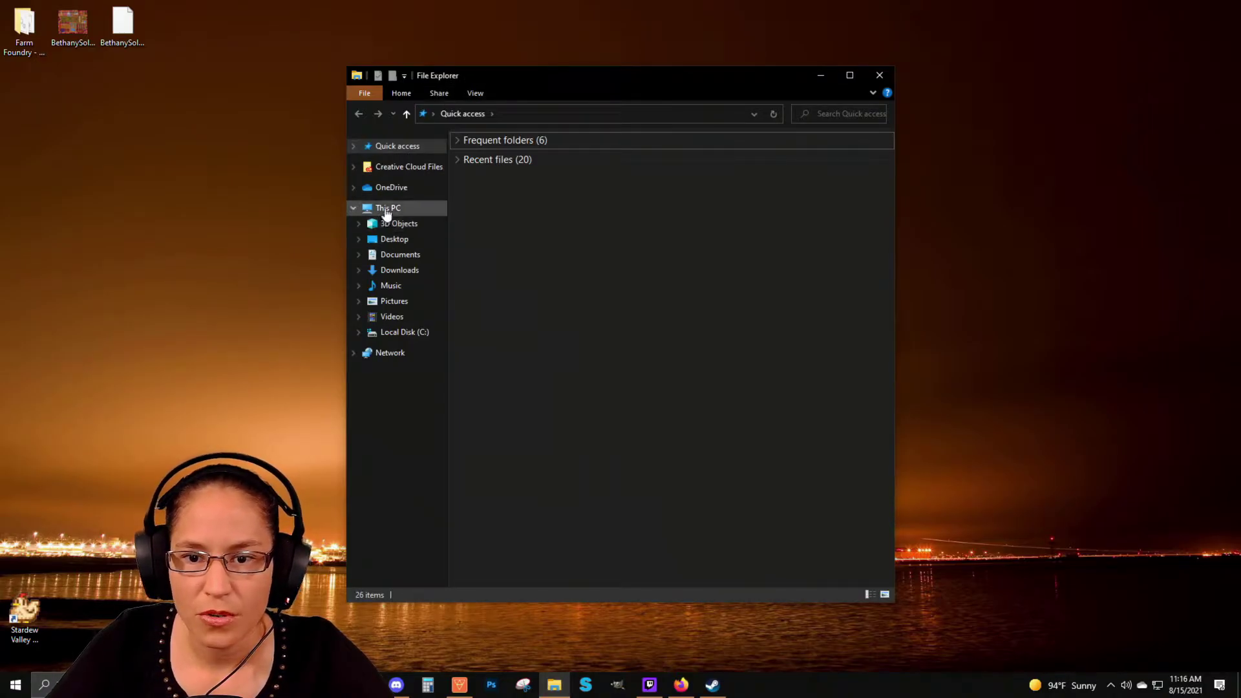
left_click(388, 208)
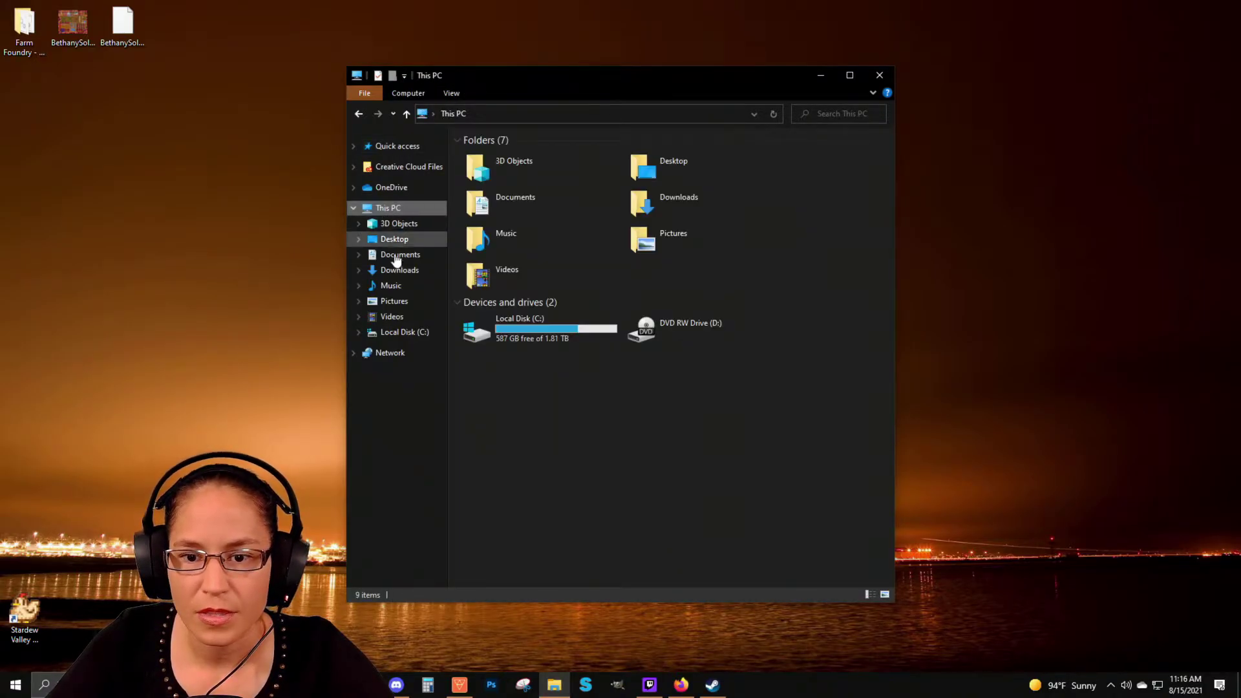
left_click(404, 332)
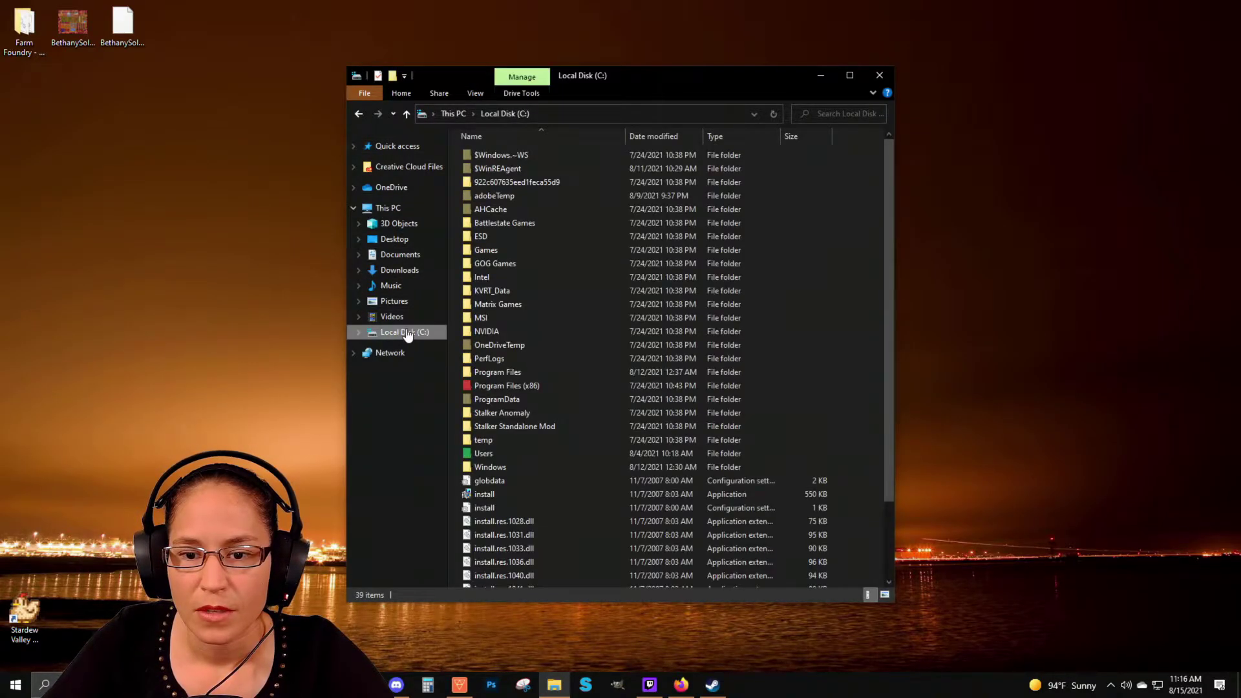
left_click(507, 456)
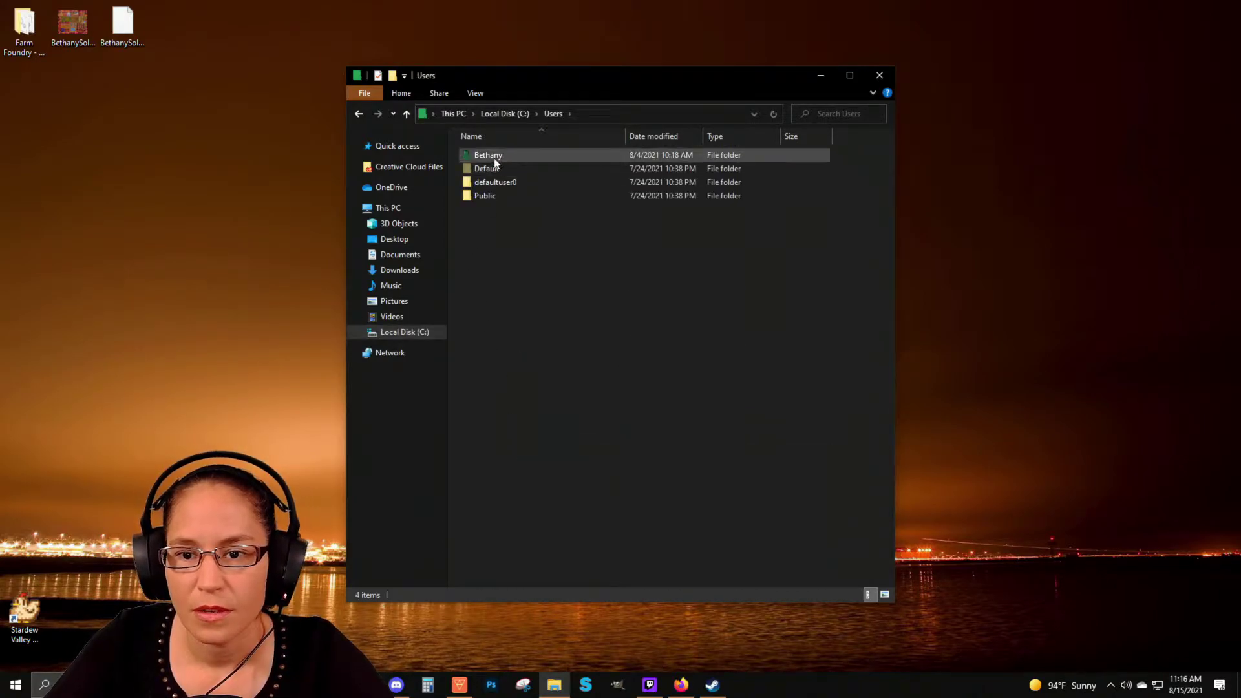
double_click(495, 159)
double_click(495, 197)
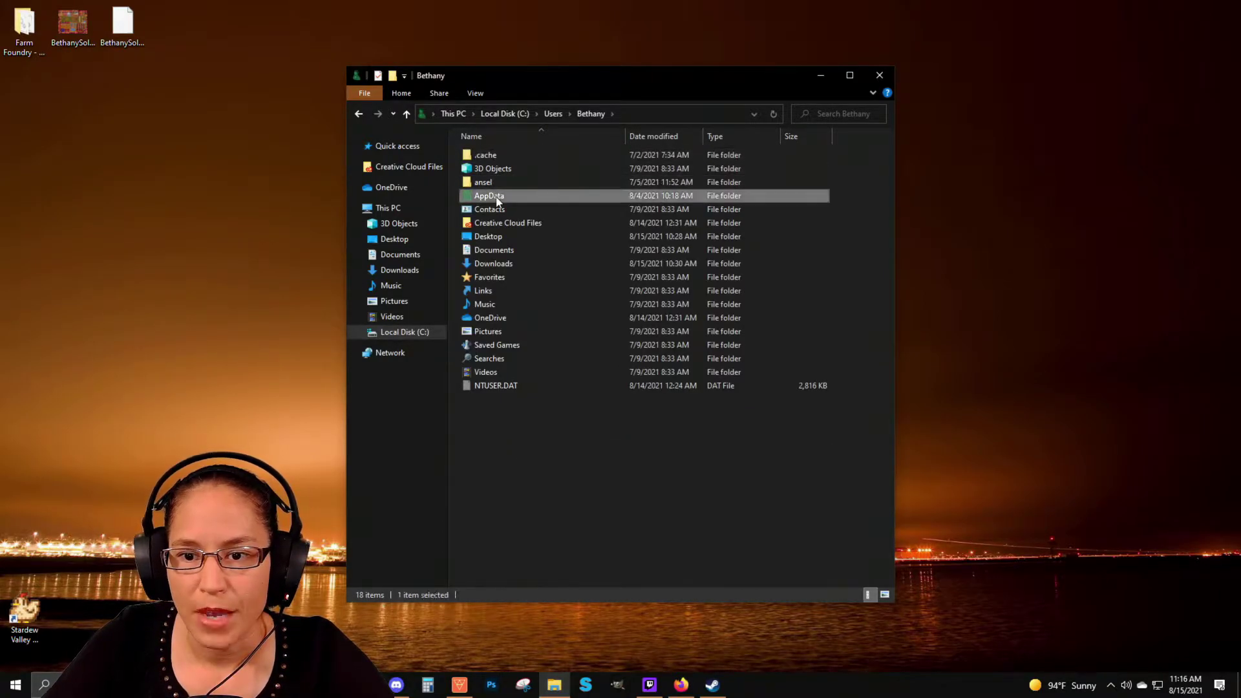
double_click(495, 183)
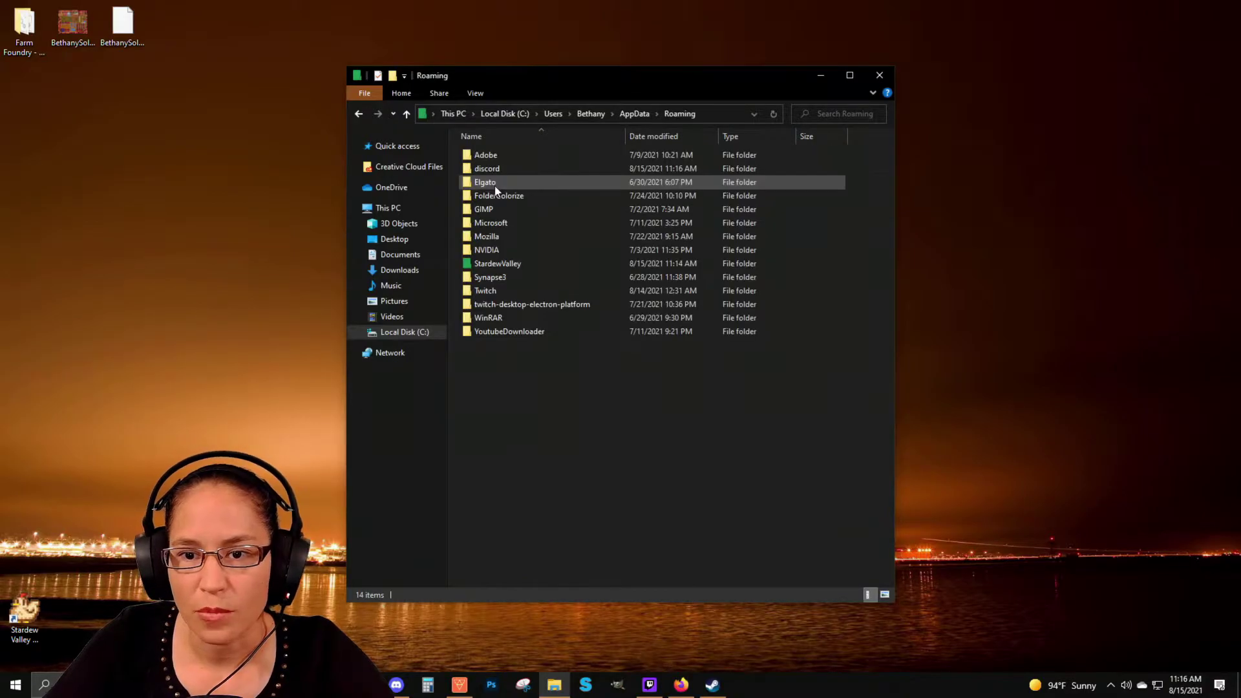
Step: Open the solo farm's save folder inside StardewValley\Saves
double_click(506, 265)
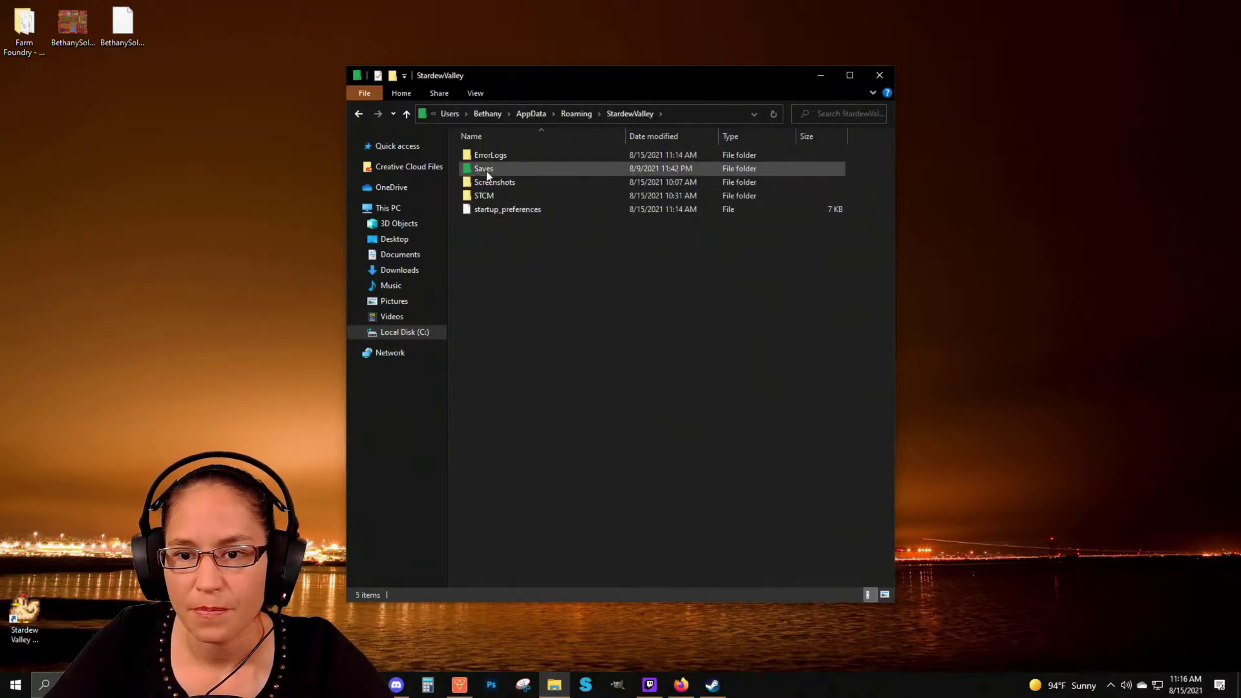
double_click(487, 169)
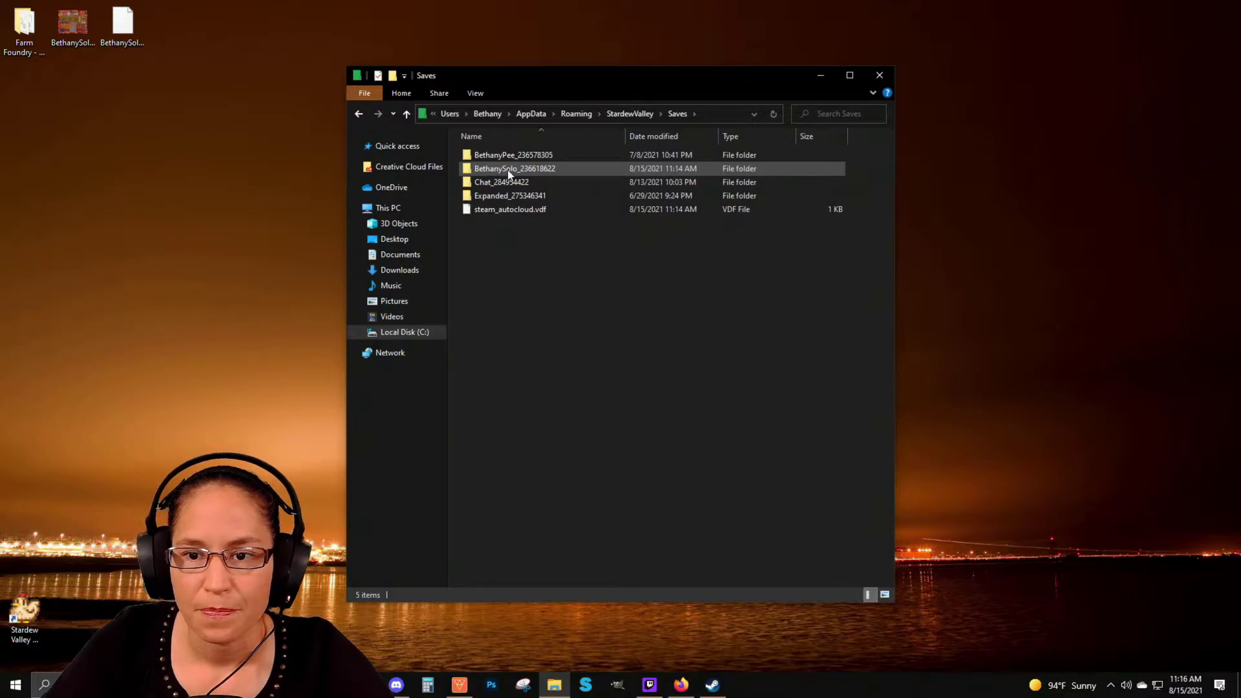
left_click(510, 173)
double_click(510, 173)
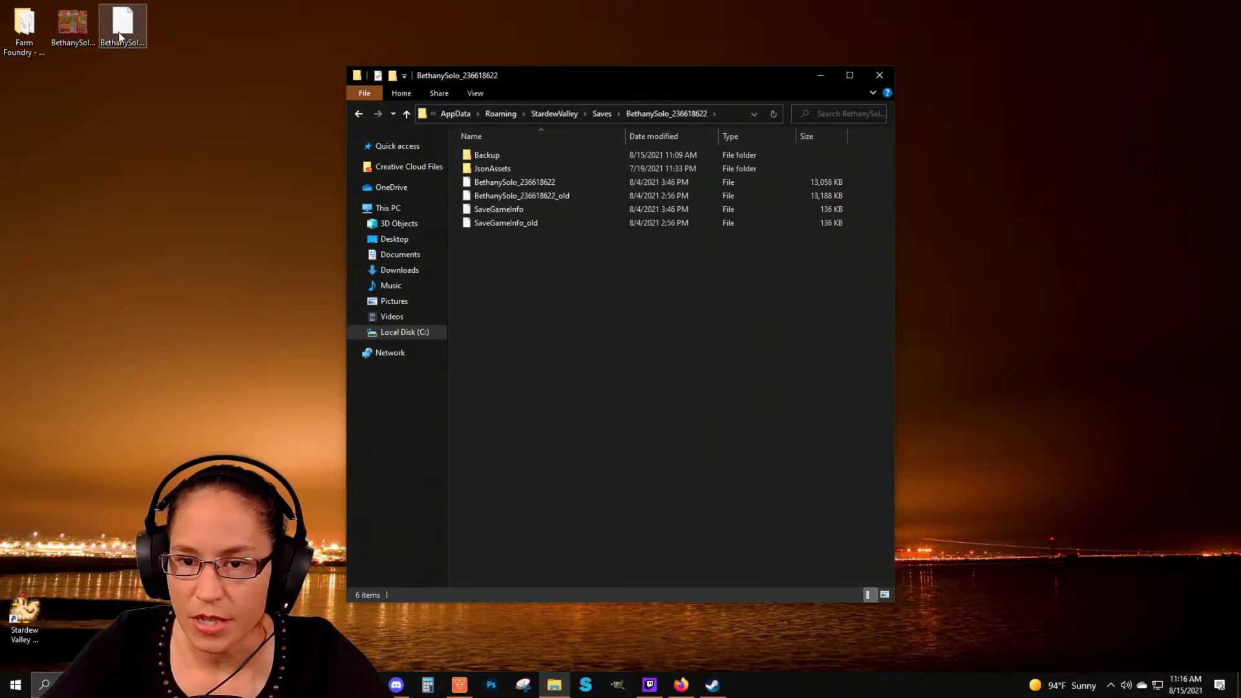
Step: Delete the converted main save file, the farm-named one without the _old suffix, from the solo farm's save folder
left_click(503, 190)
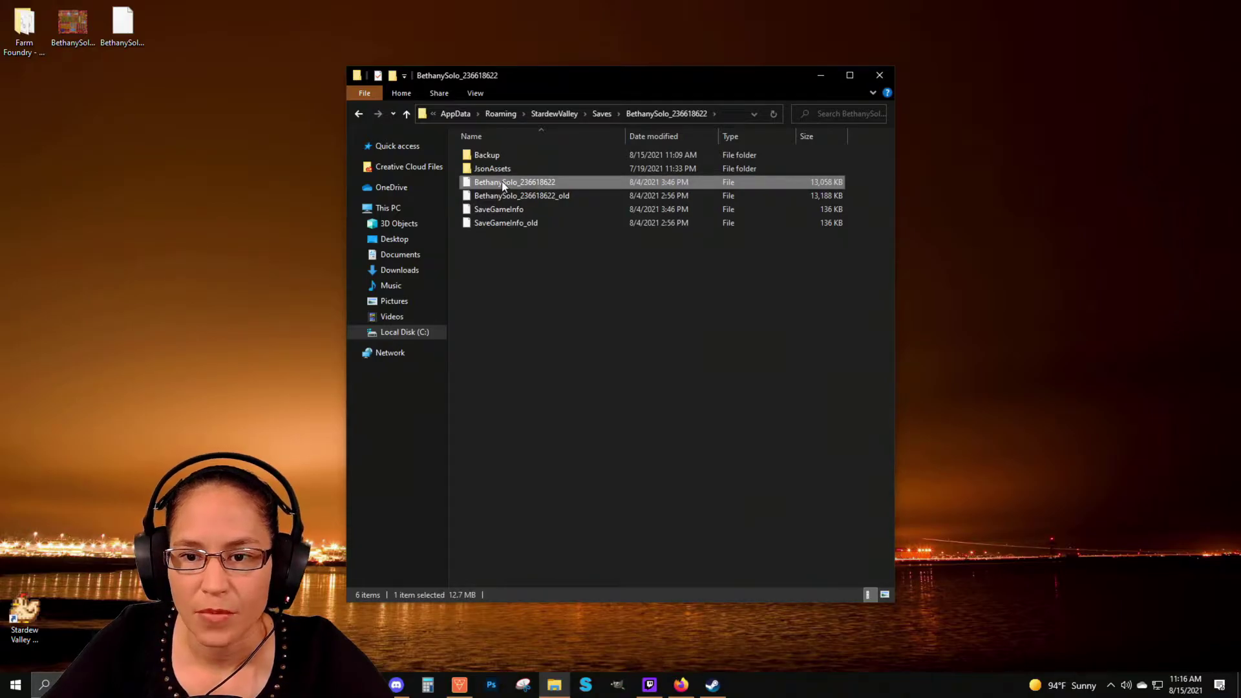
right_click(503, 185)
left_click(560, 421)
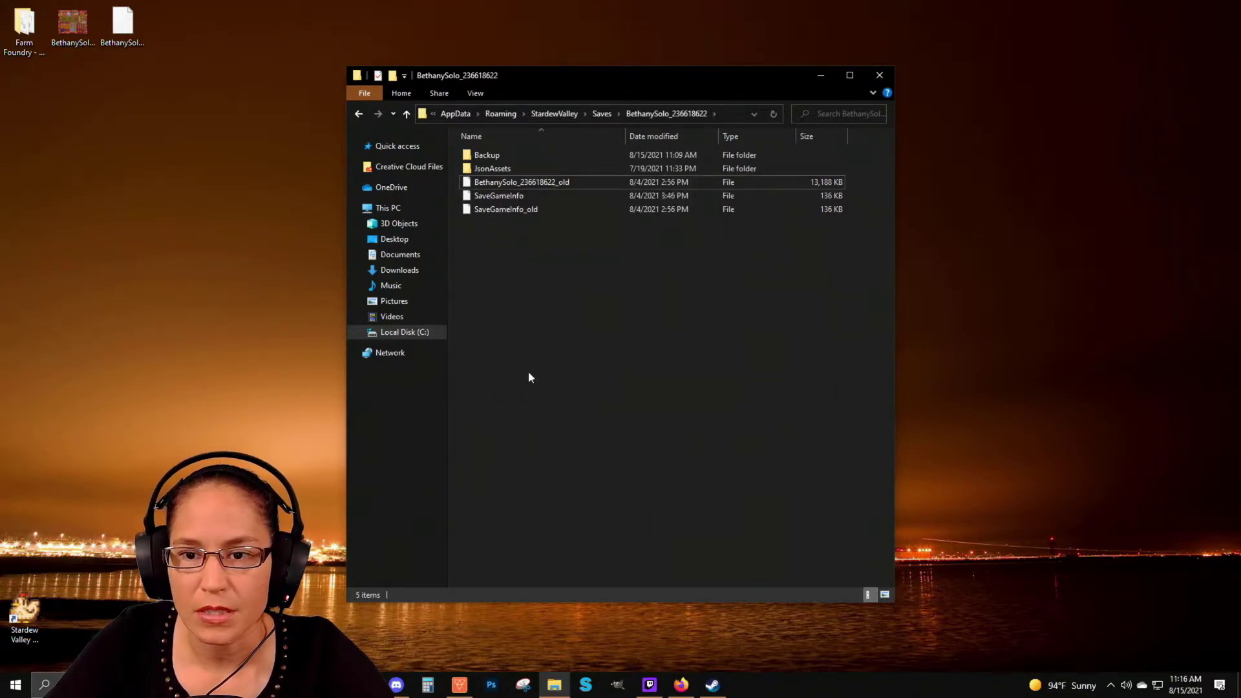
Step: Copy the backup save file from the desktop into the solo farm's save folder and close File Explorer
left_click(132, 35)
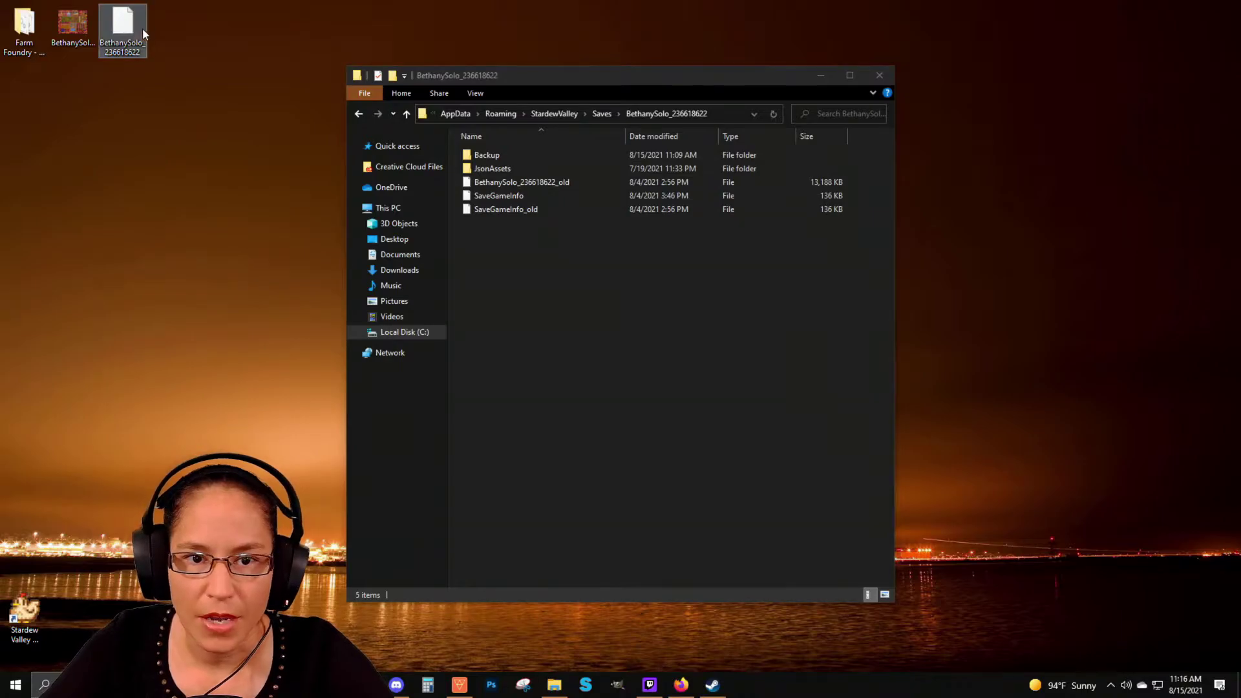
right_click(119, 35)
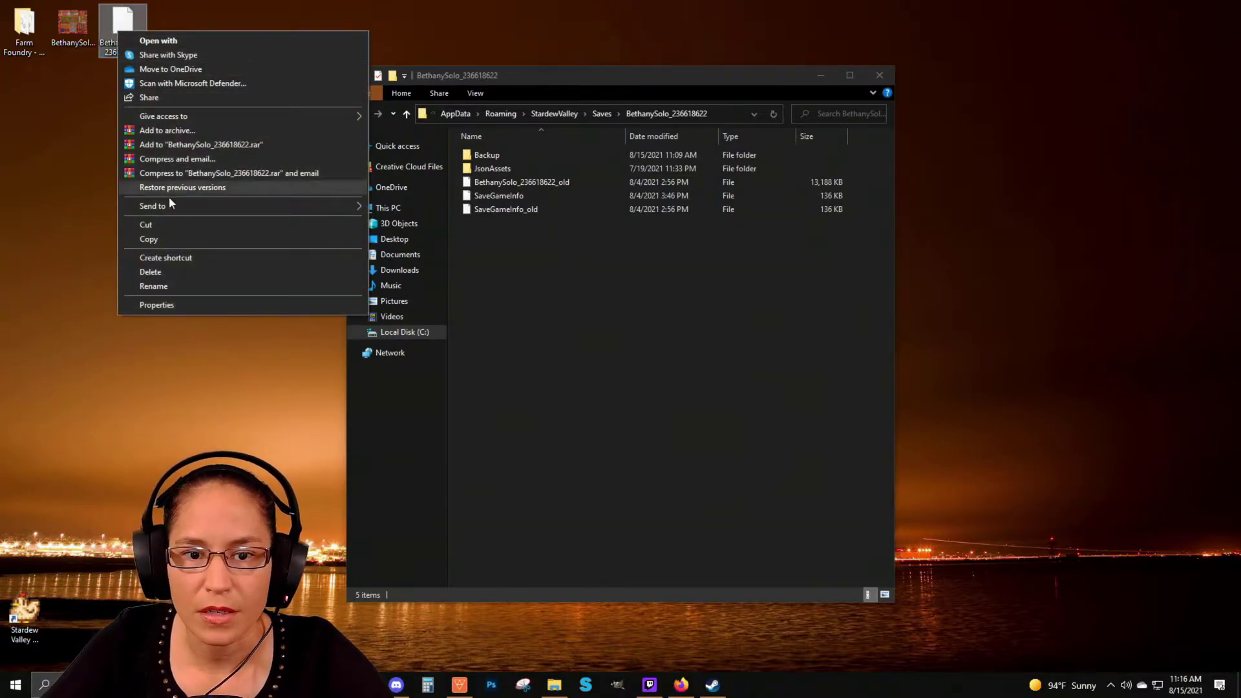
left_click(176, 235)
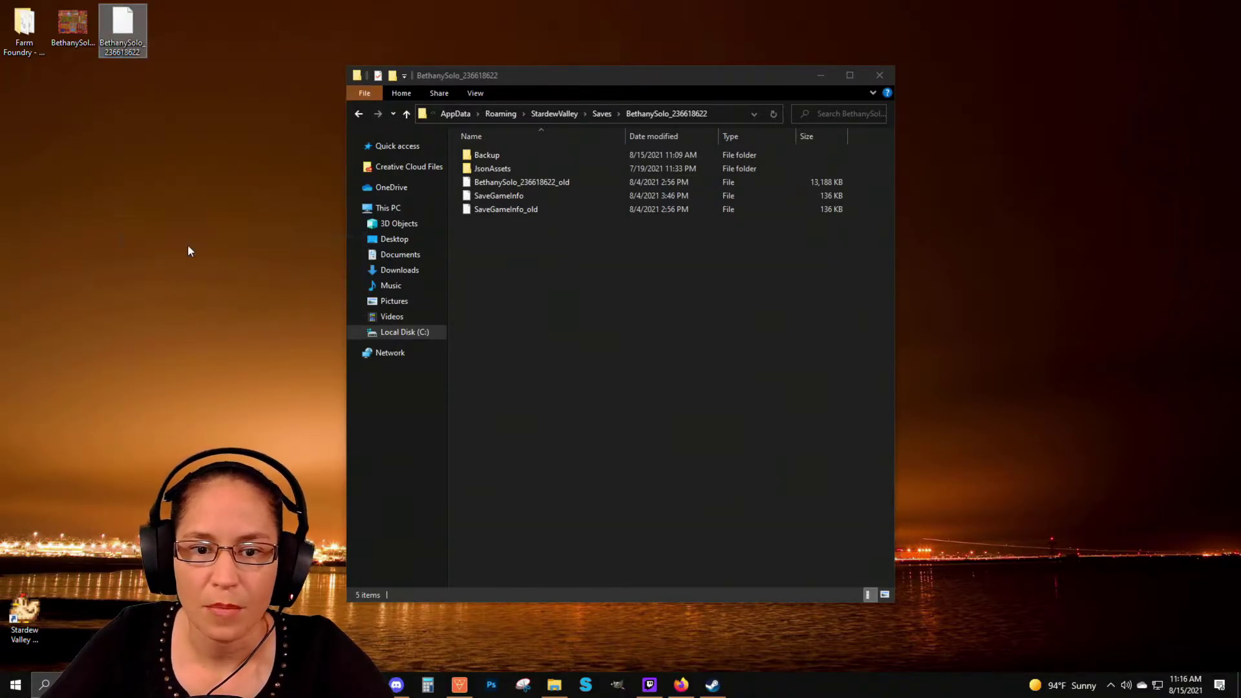
right_click(537, 294)
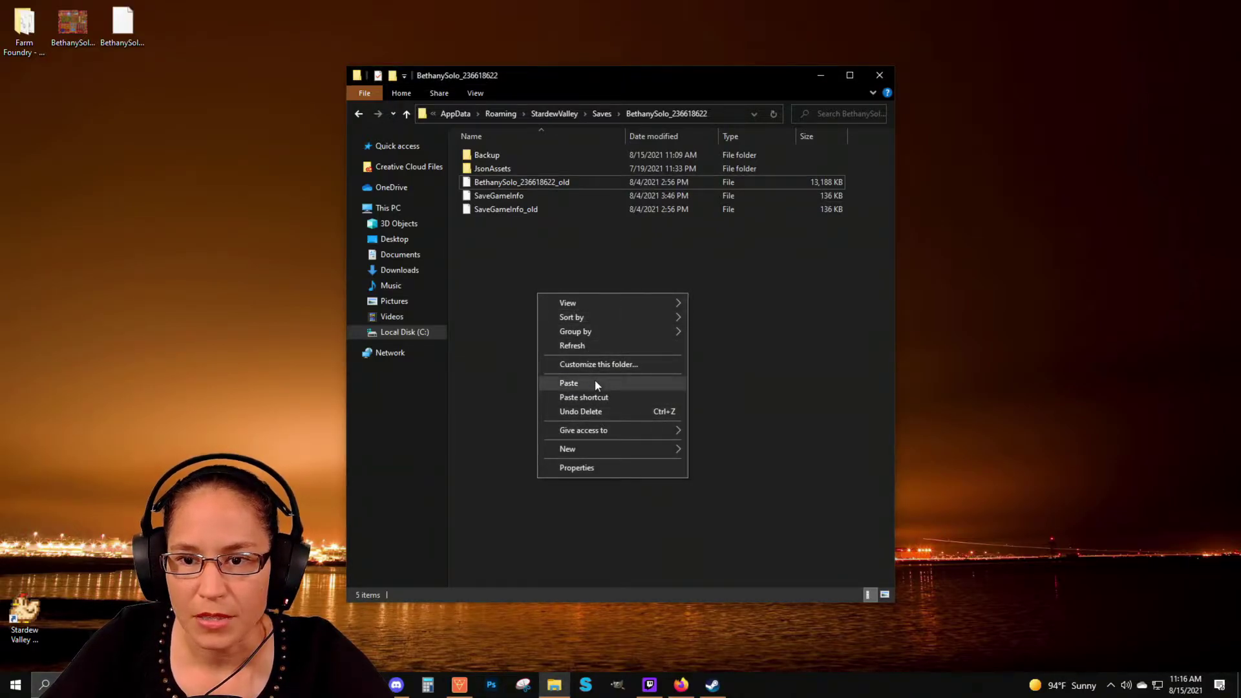
left_click(568, 383)
left_click(881, 75)
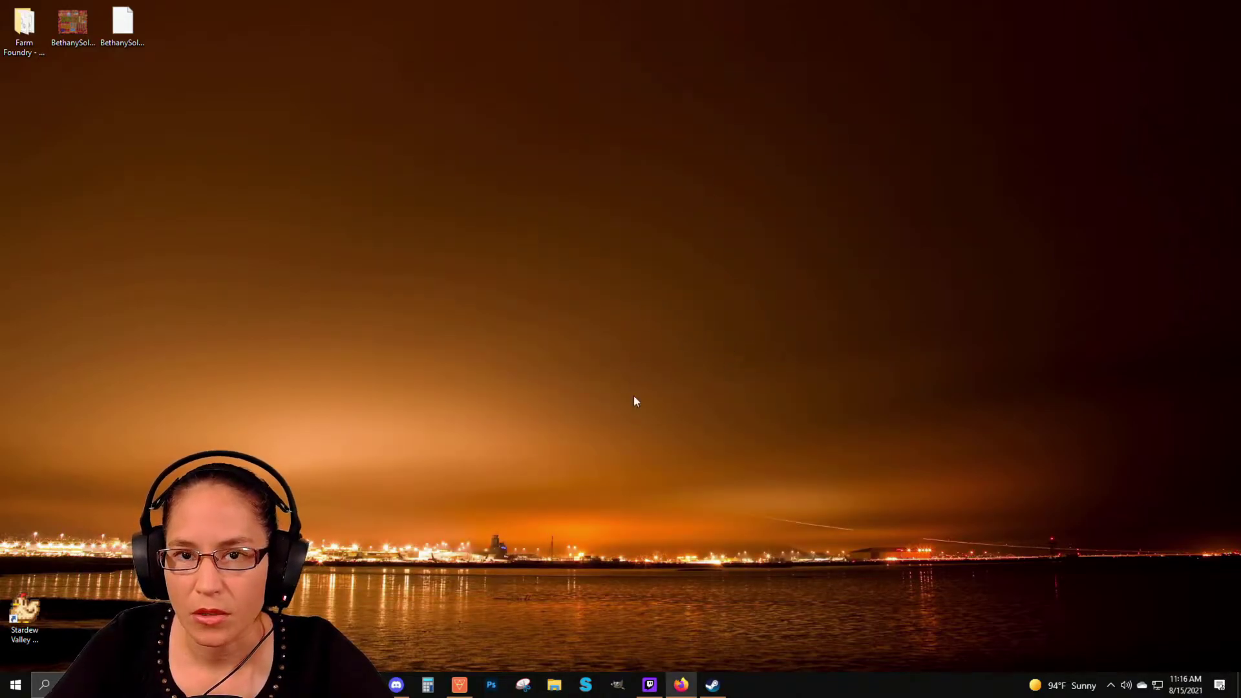
Step: Launch Stardew Valley from the desktop and load the restored solo farm save
double_click(35, 616)
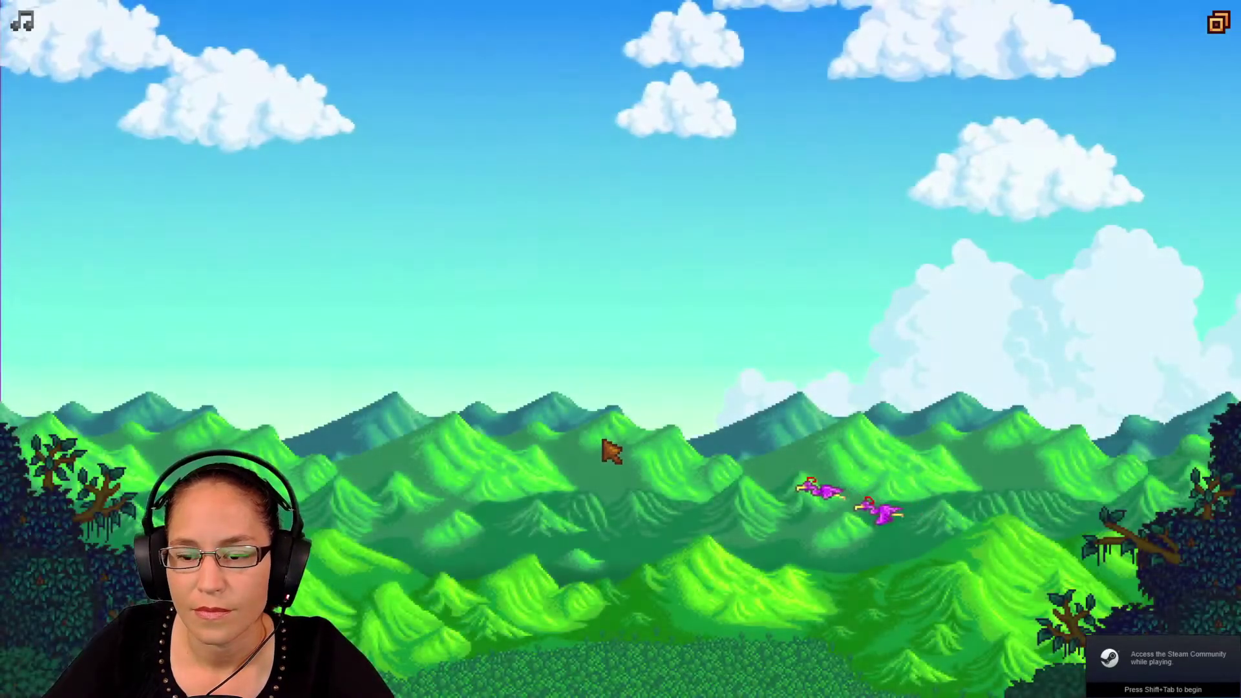
left_click(610, 447)
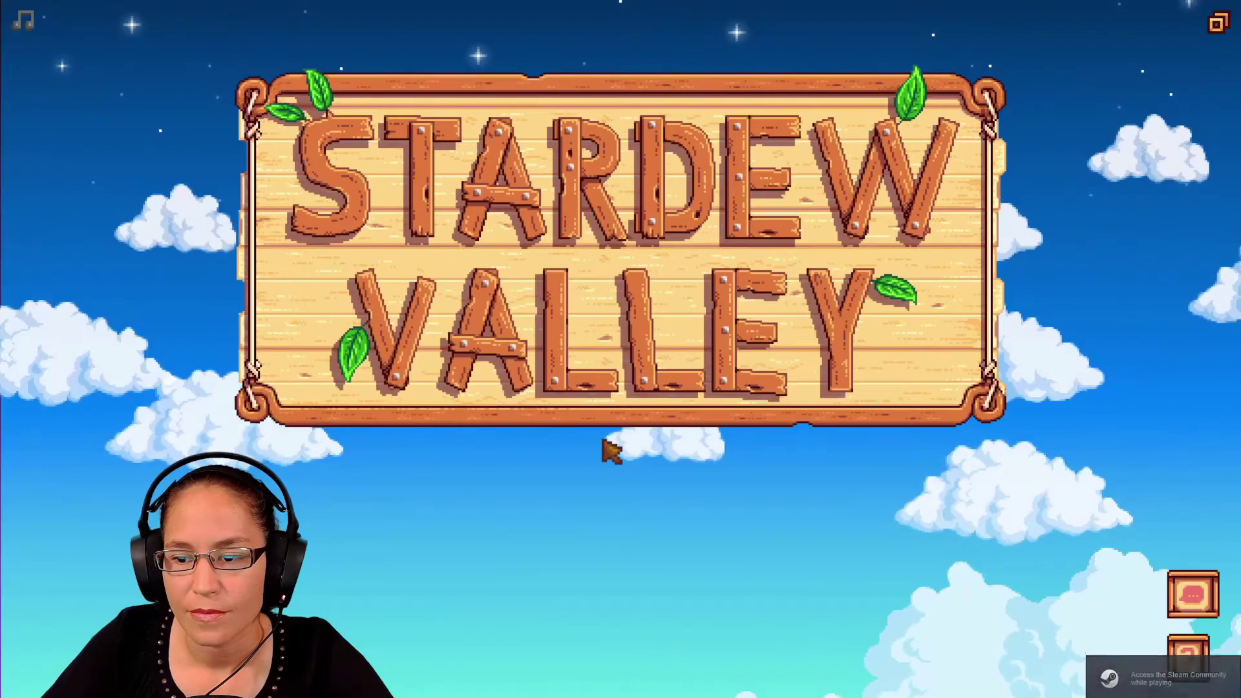
left_click(586, 634)
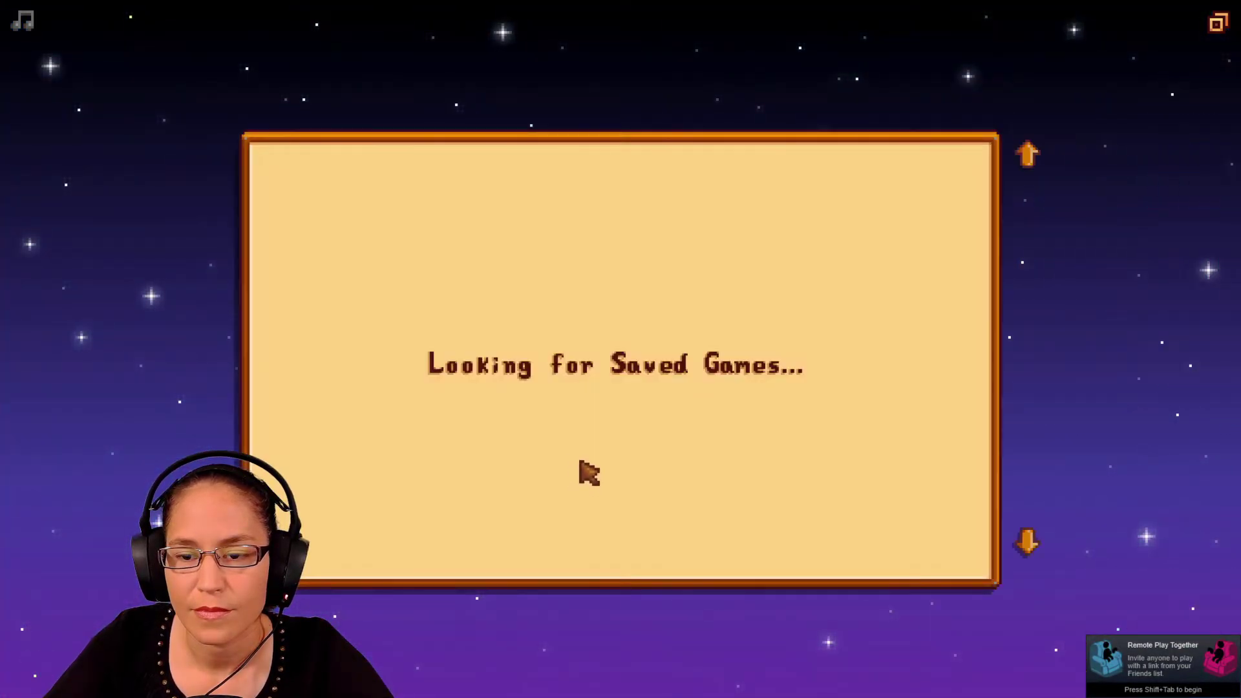
left_click(551, 333)
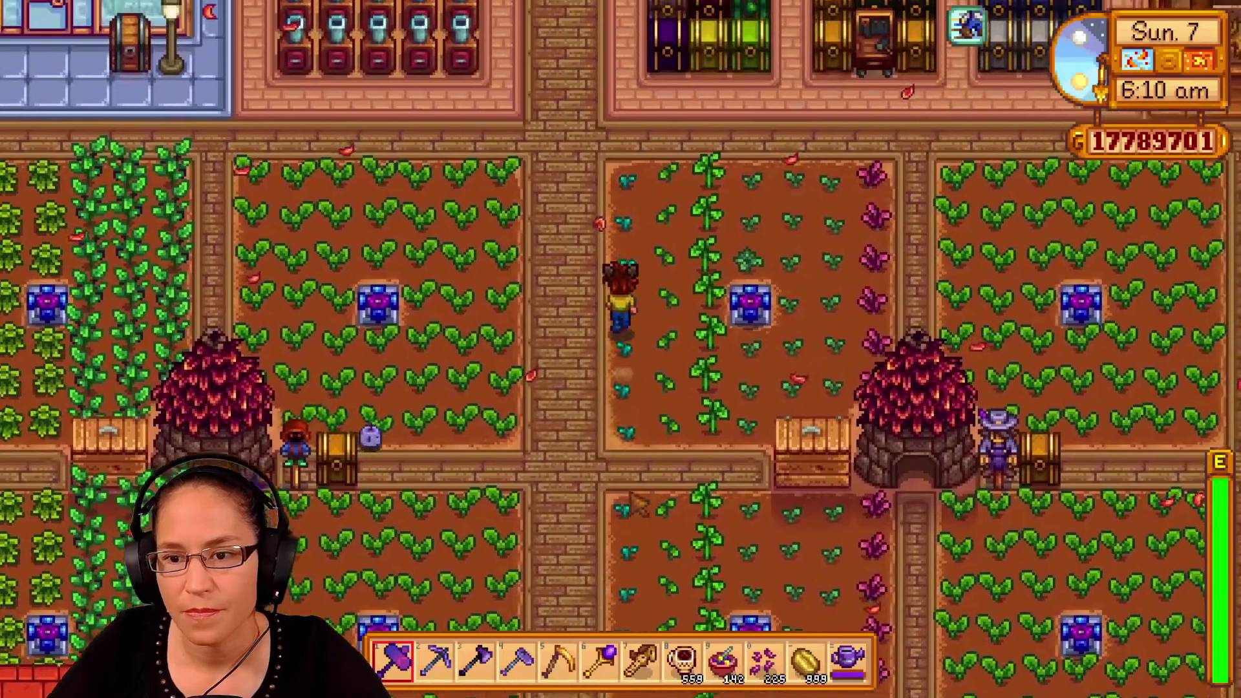
Step: Walk past the crop fields and chests to the farmhouse to inspect the restored farm layout
key("d")
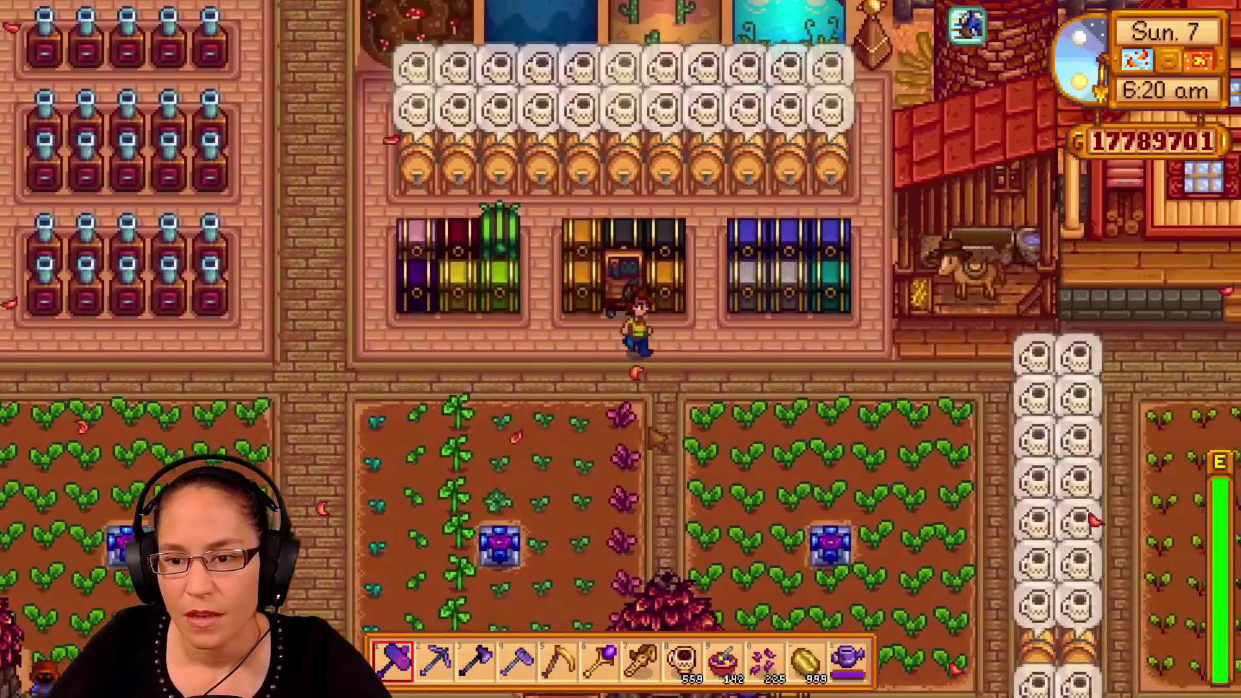
key("d")
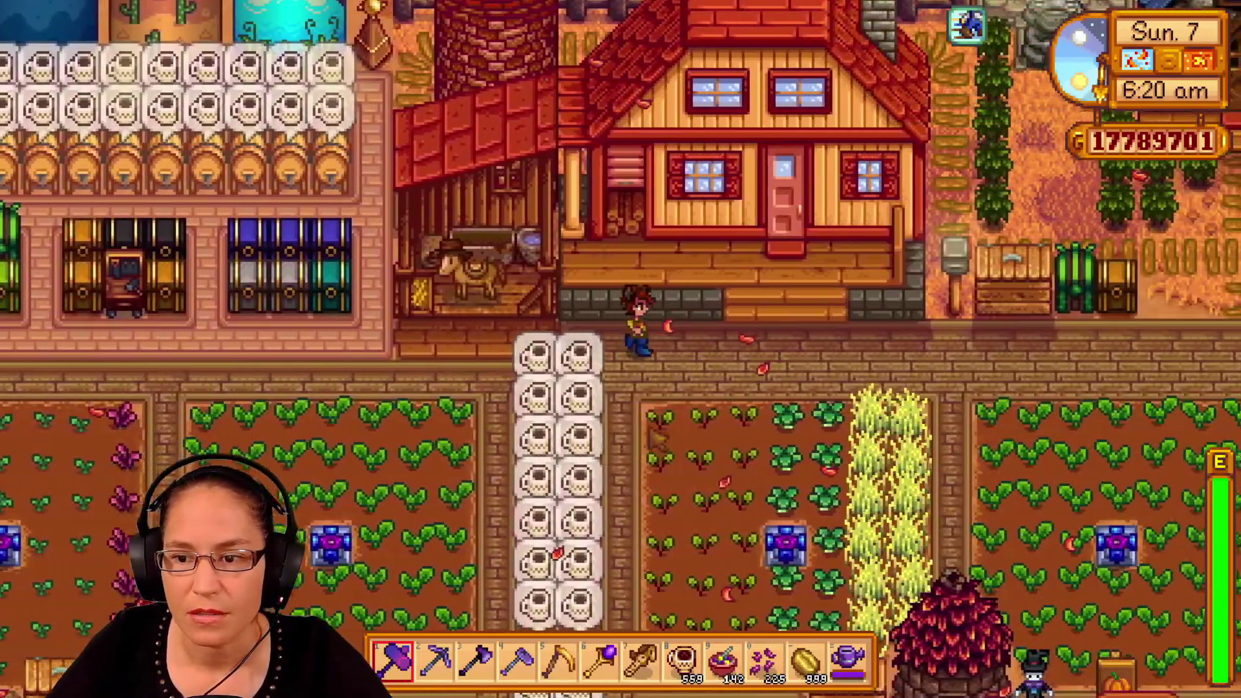